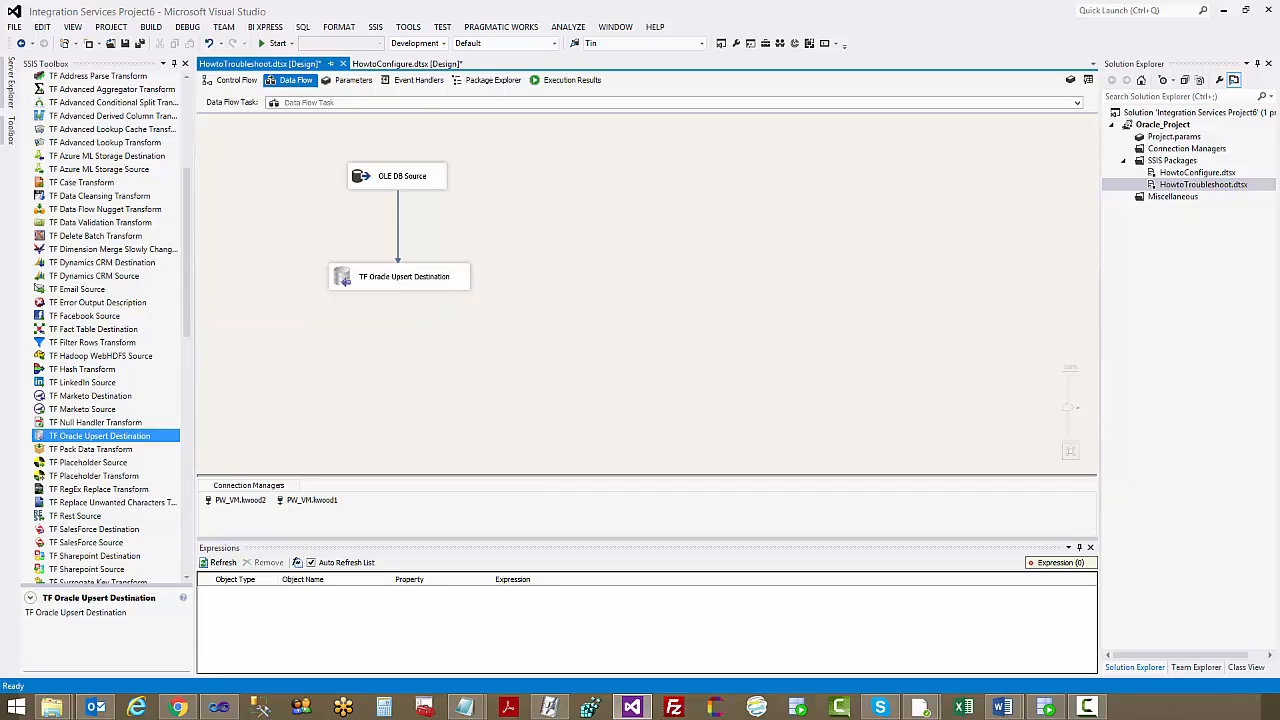
Start a new Oracle ADO.NET connection for the TF Oracle Upsert Destination, using OracleClient Data Provider as its provider
{"action": "left_click", "coordinate": [425, 278]}
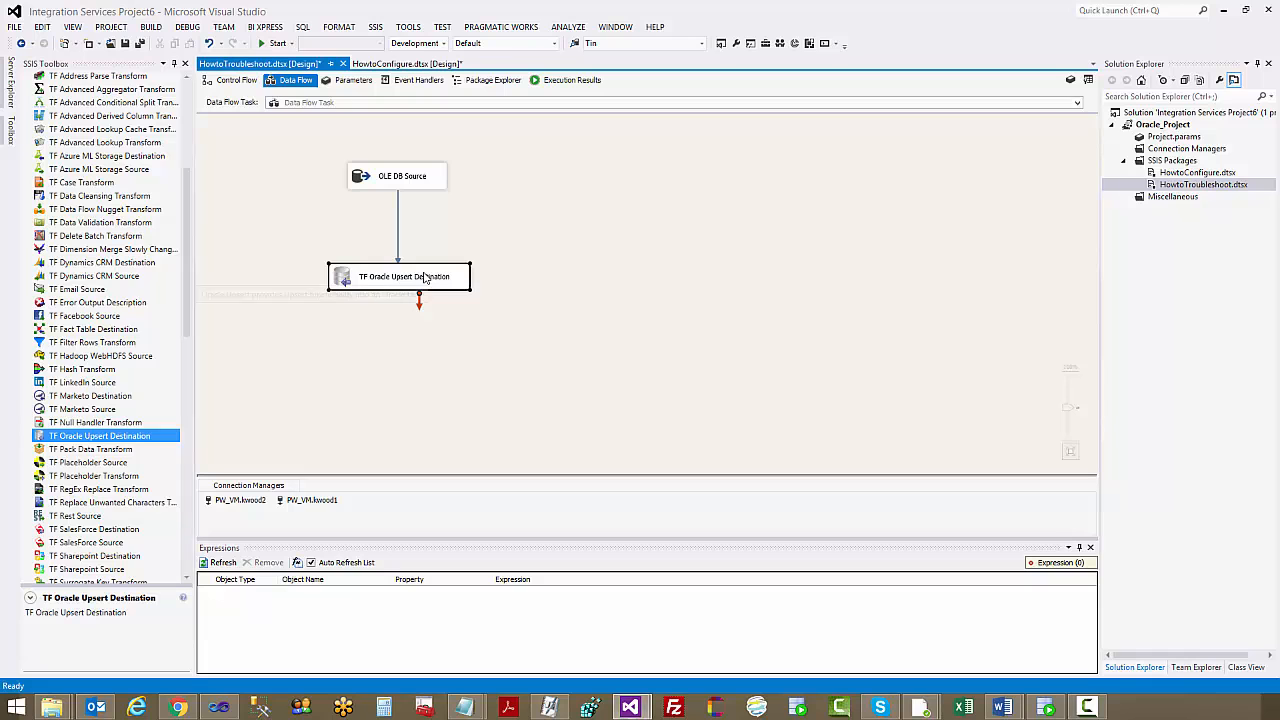
{"action": "double_click", "coordinate": [425, 278]}
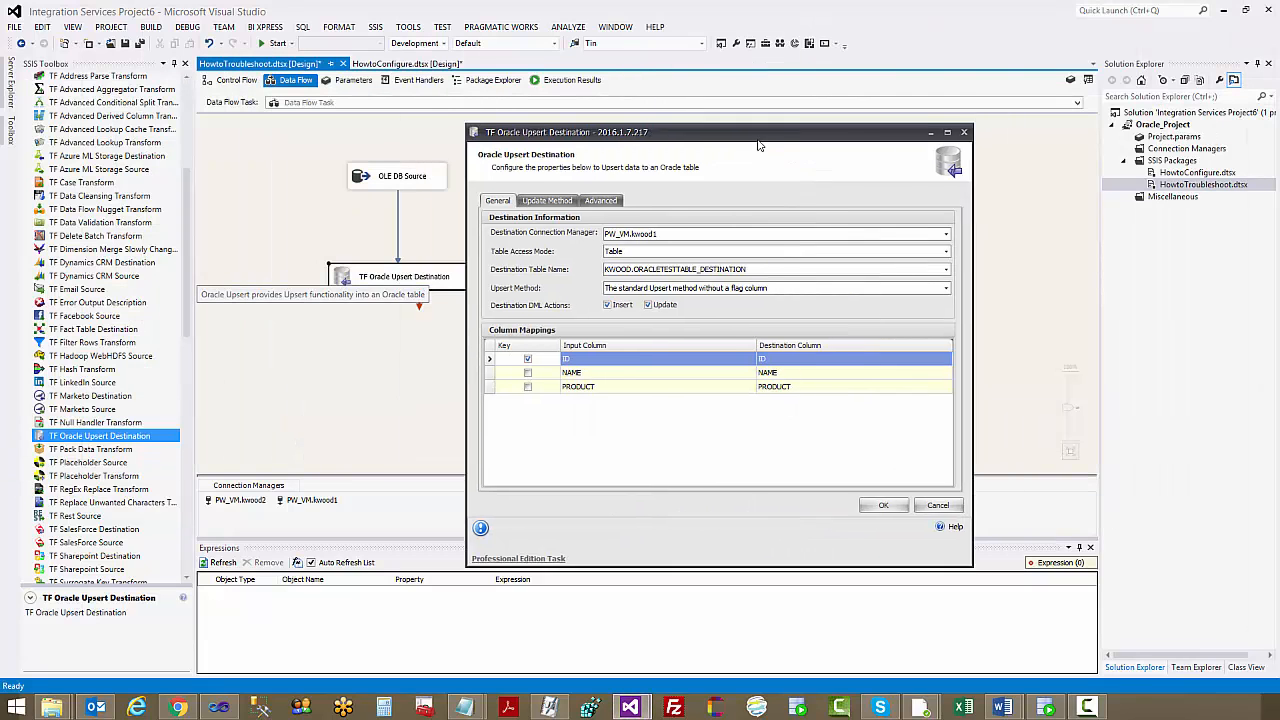
{"action": "left_click", "coordinate": [700, 241]}
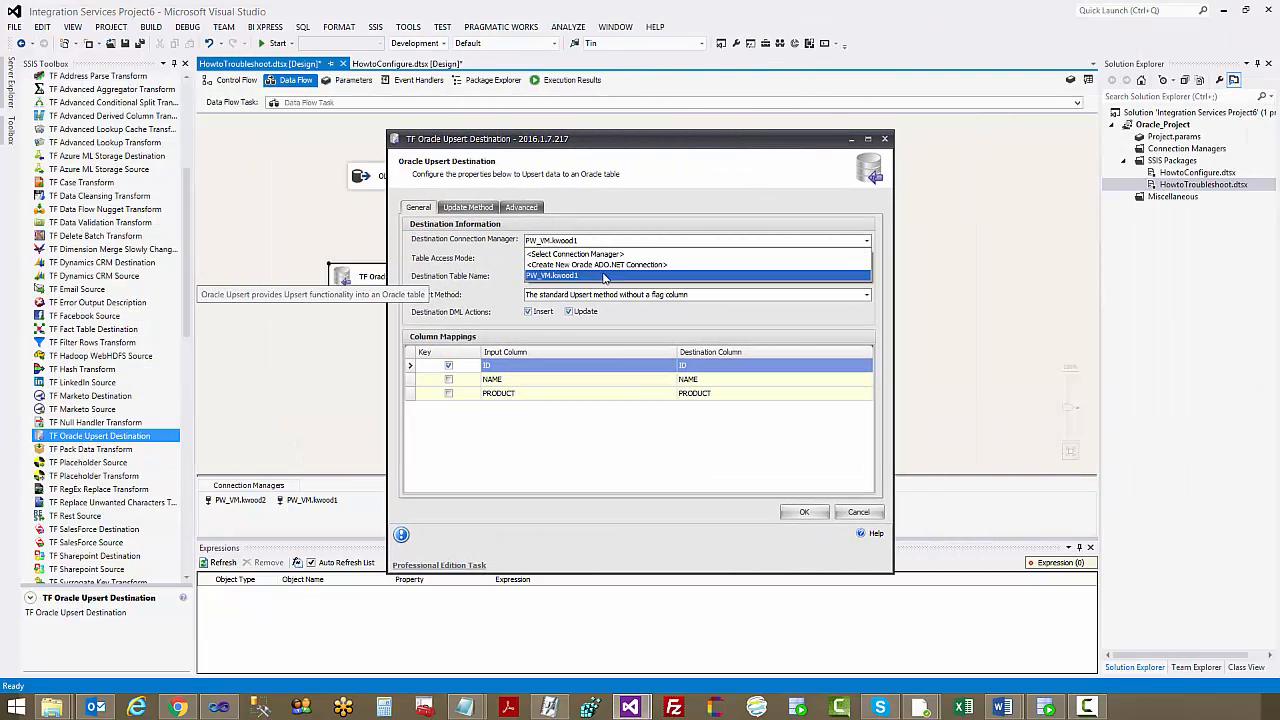
{"action": "left_click", "coordinate": [600, 264]}
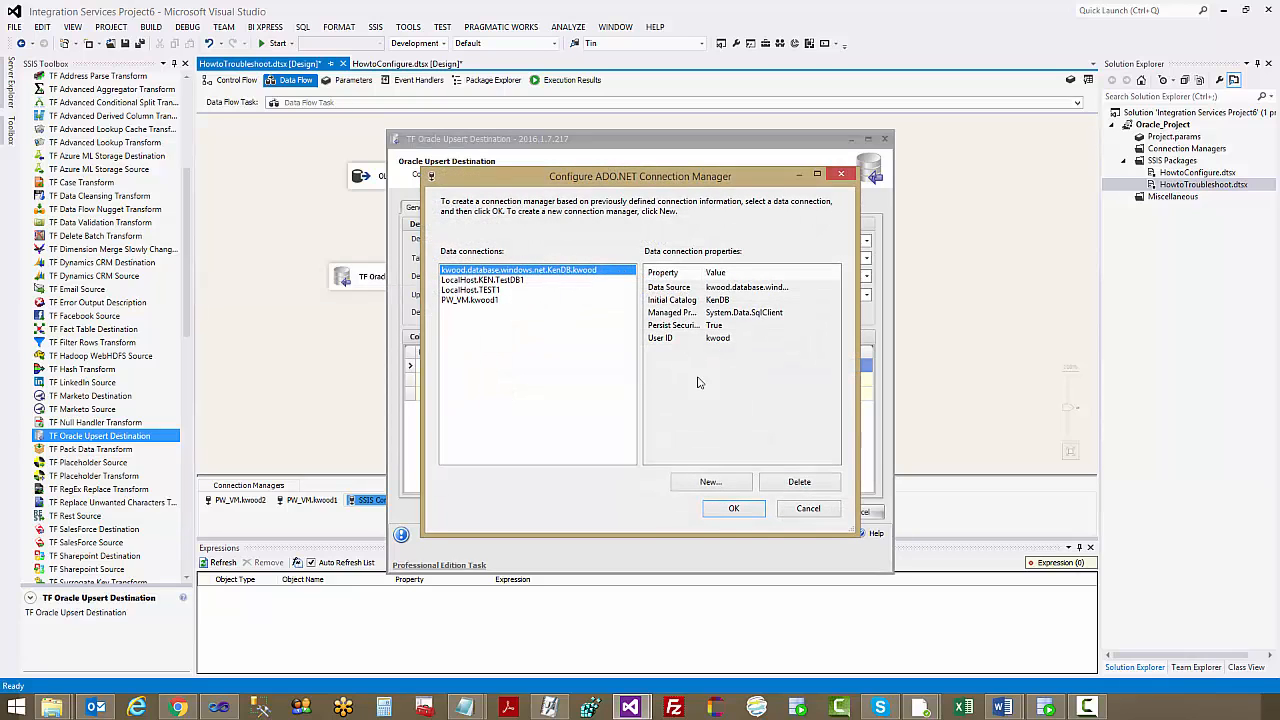
{"action": "left_click", "coordinate": [710, 481]}
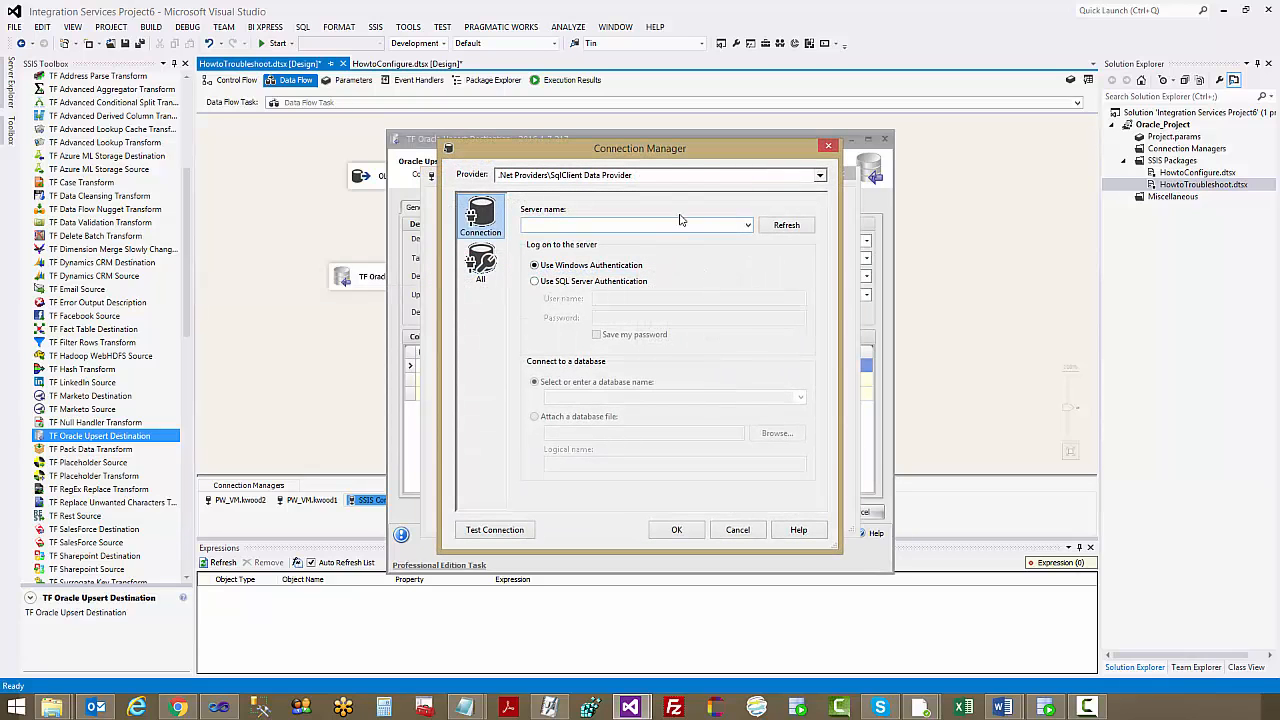
{"action": "left_click", "coordinate": [697, 178]}
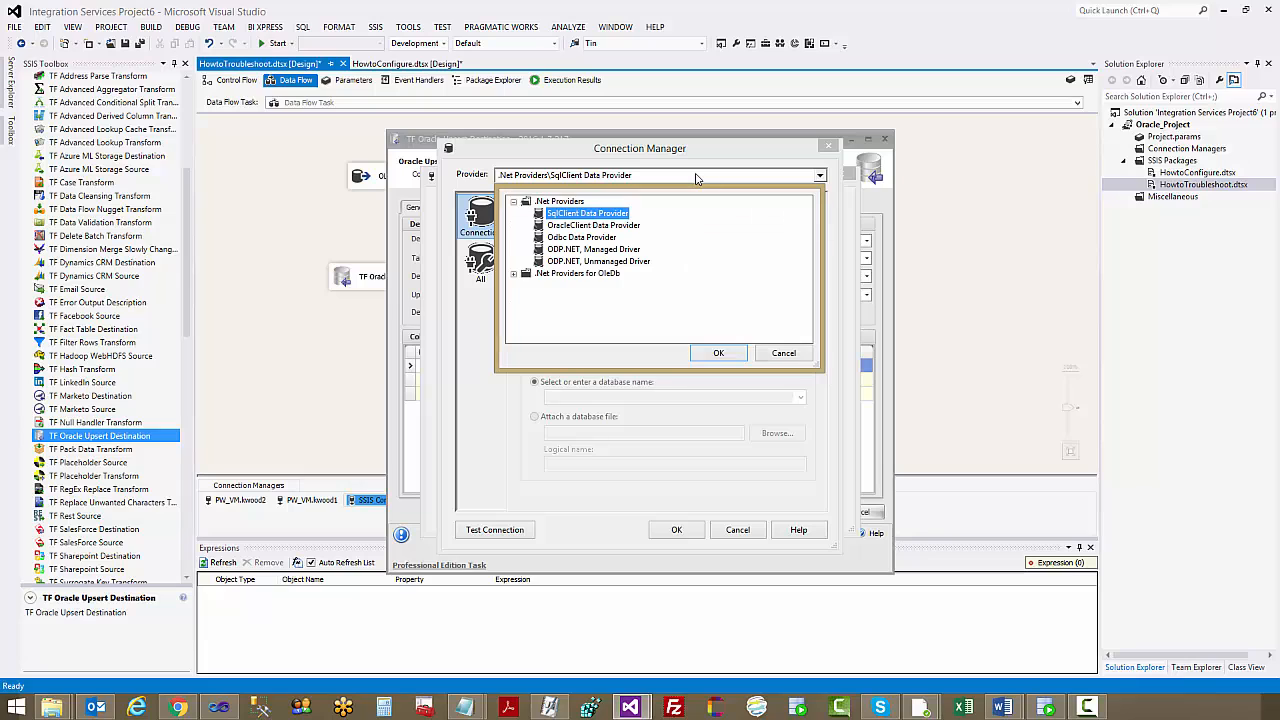
{"action": "left_click", "coordinate": [577, 227]}
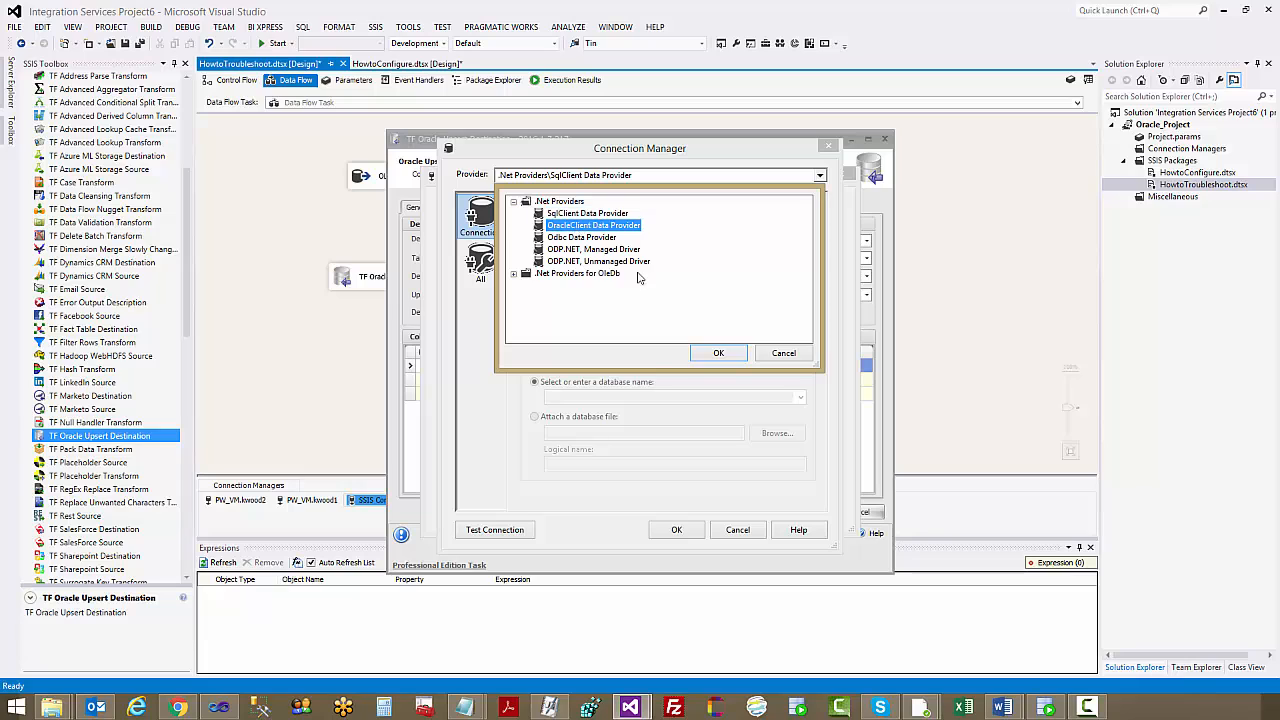
{"action": "left_click", "coordinate": [715, 352]}
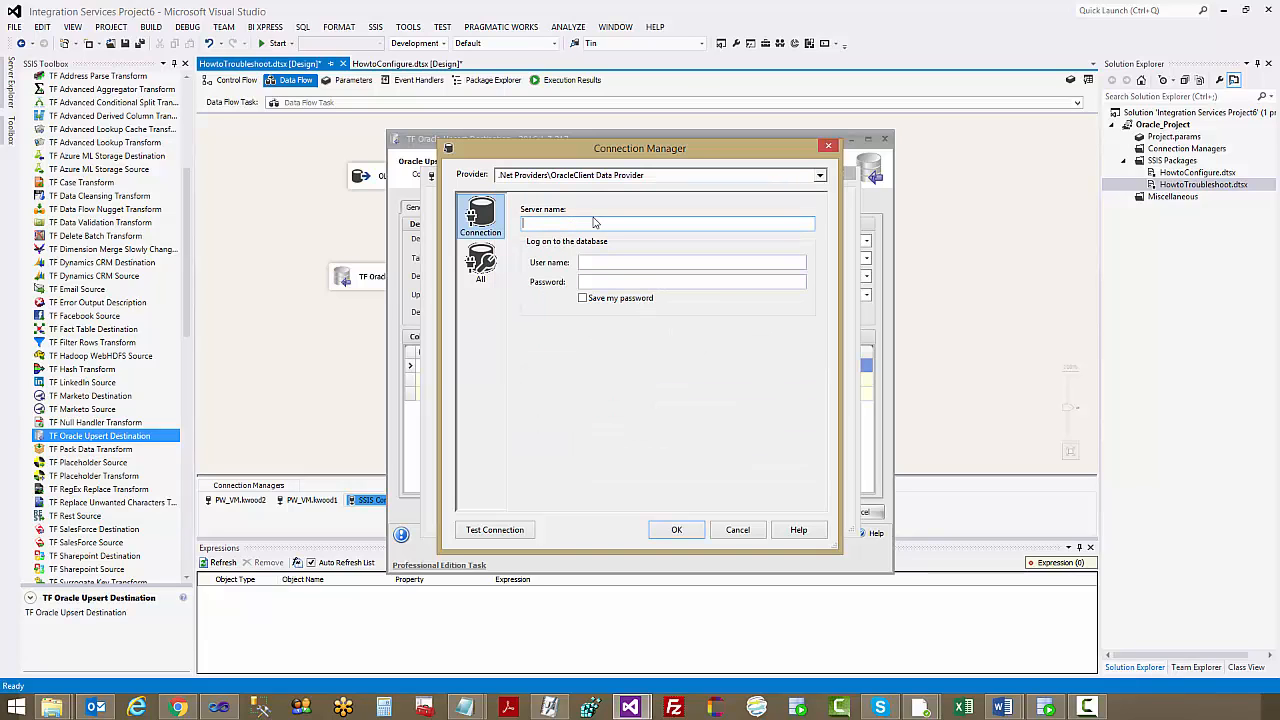
Set the server name to PW_VM, enter the account's user name and password, and enable saving the password
{"action": "left_click", "coordinate": [595, 222]}
{"action": "type", "text": "PW_VM"}
{"action": "key", "text": "Tab"}
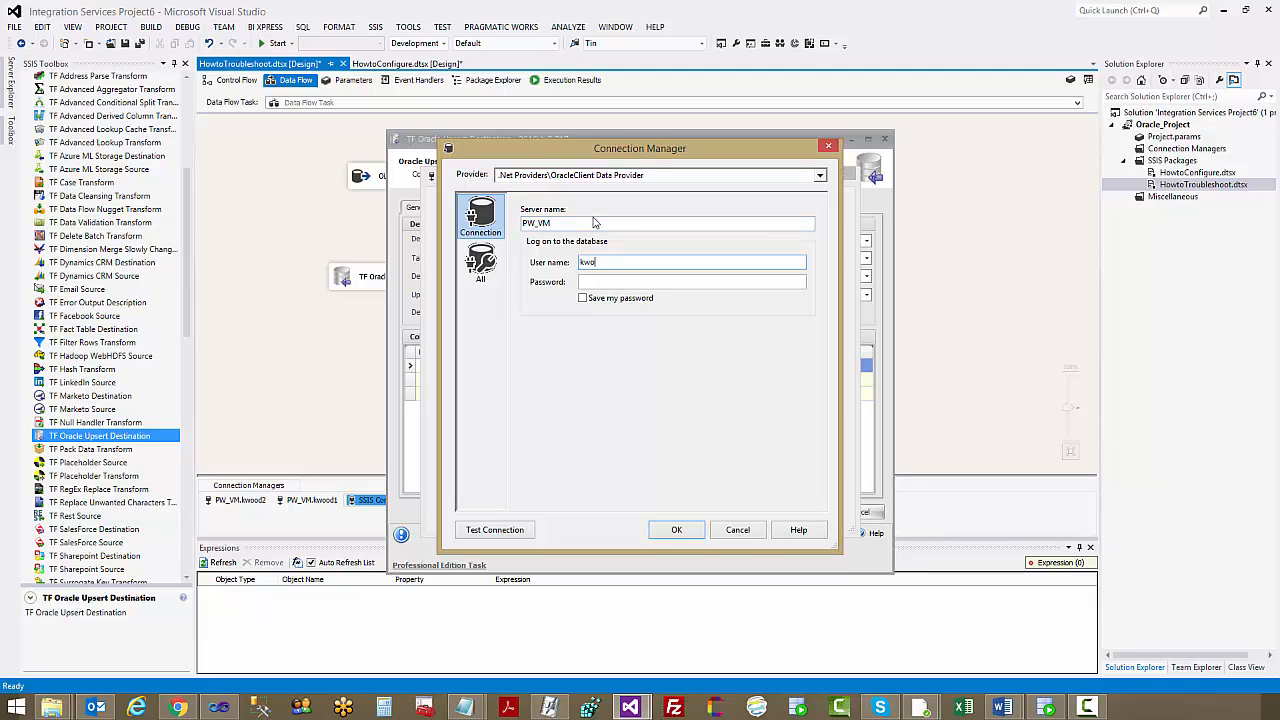
{"action": "key", "text": "Tab"}
{"action": "type", "text": "p"}
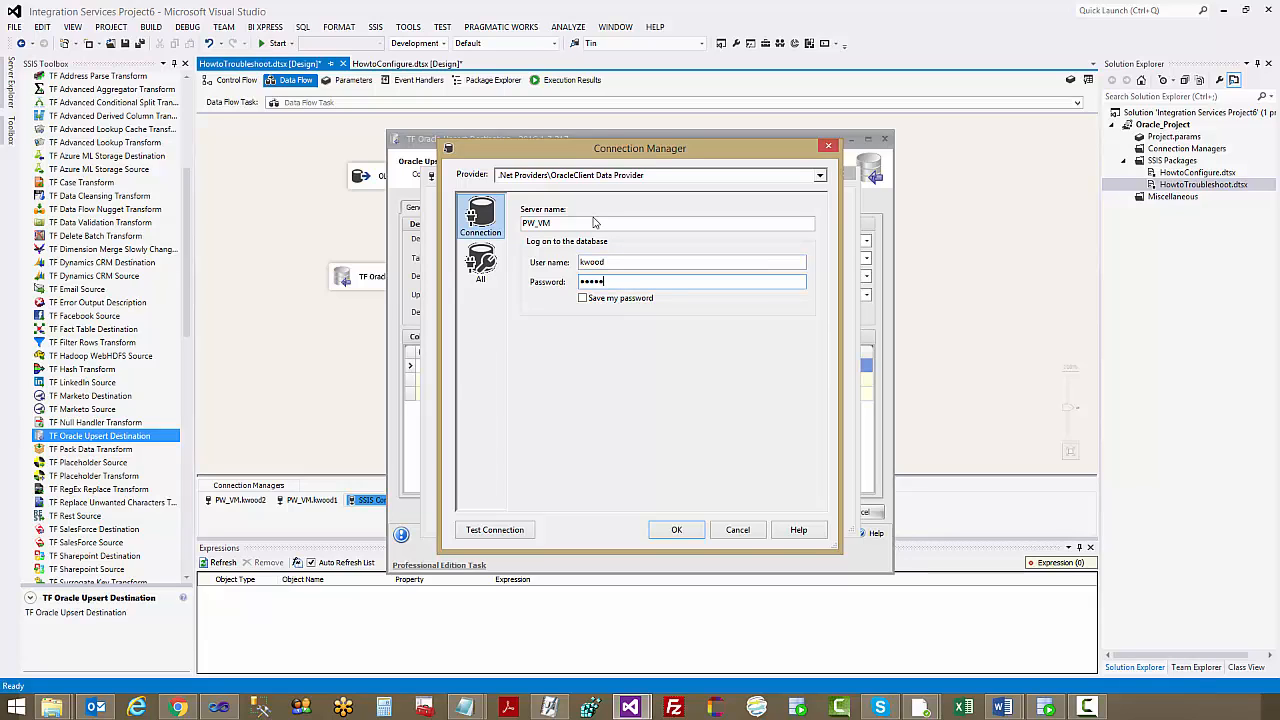
{"action": "type", "text": "•••"}
{"action": "left_click", "coordinate": [582, 298]}
Test the new OracleClient connection and try to assign it as the upsert destination's connection manager
{"action": "left_click", "coordinate": [495, 530]}
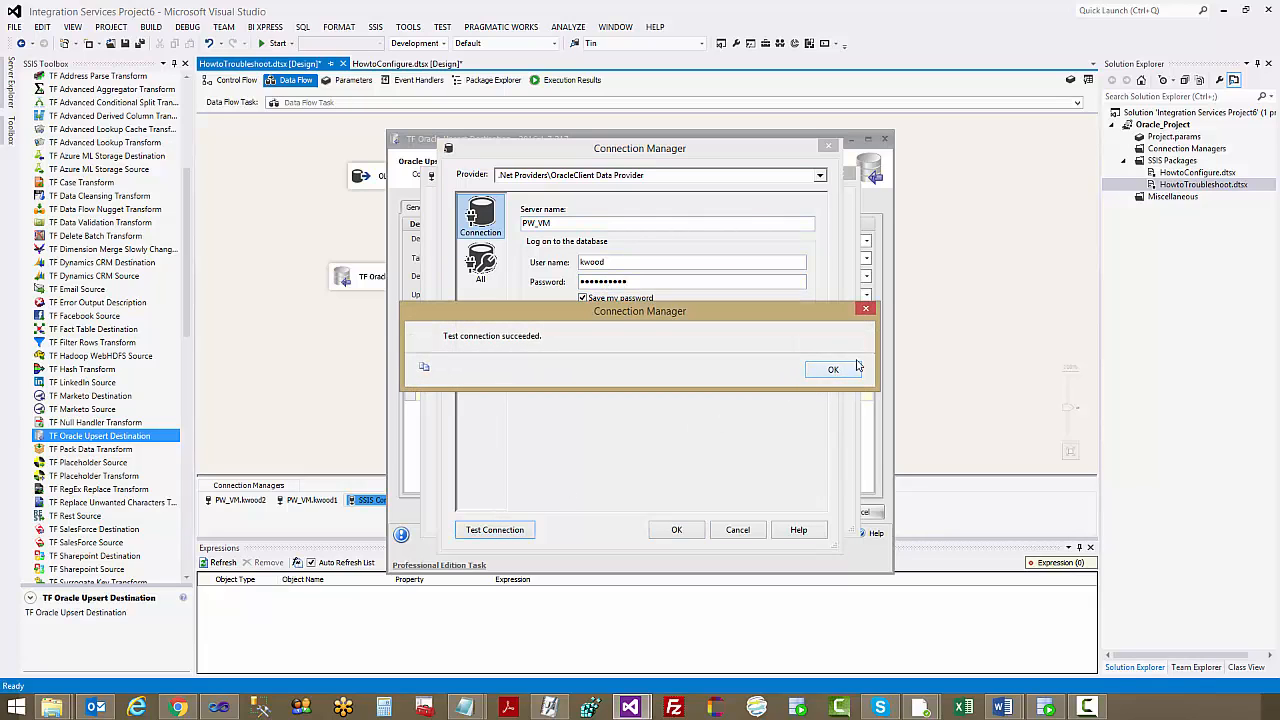
{"action": "left_click", "coordinate": [835, 371]}
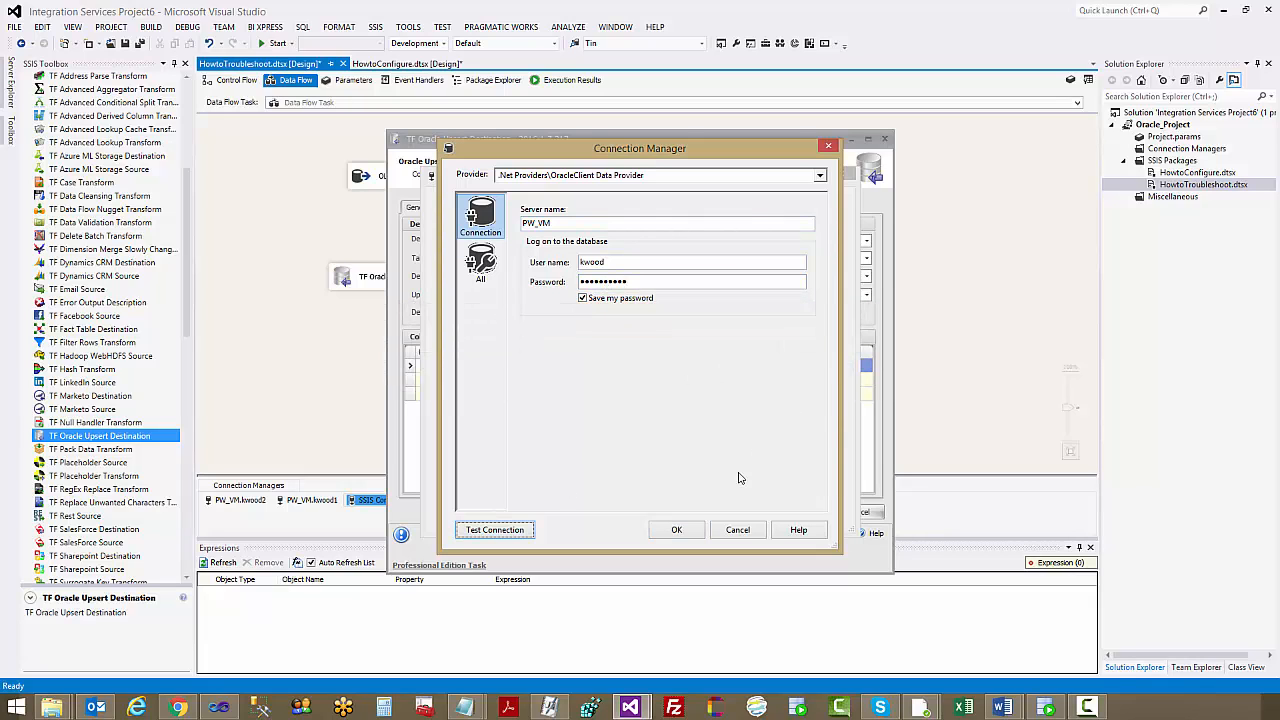
{"action": "left_click", "coordinate": [677, 530]}
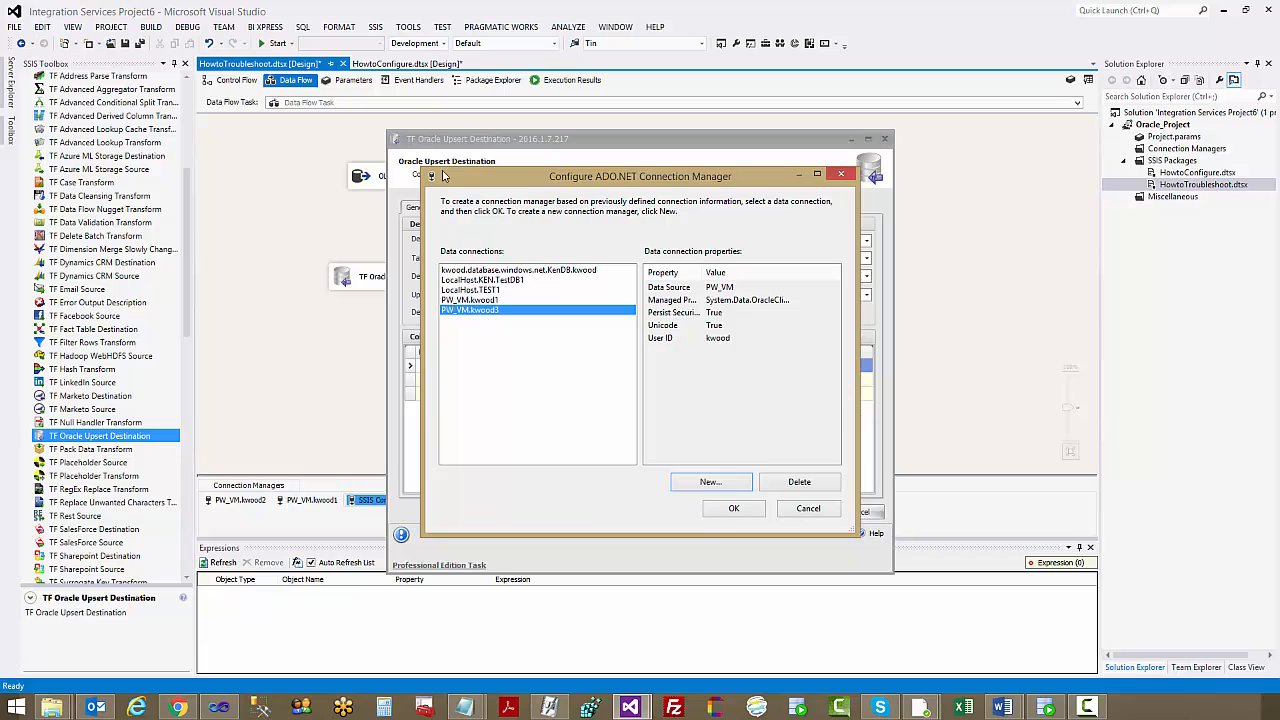
{"action": "left_click", "coordinate": [734, 509]}
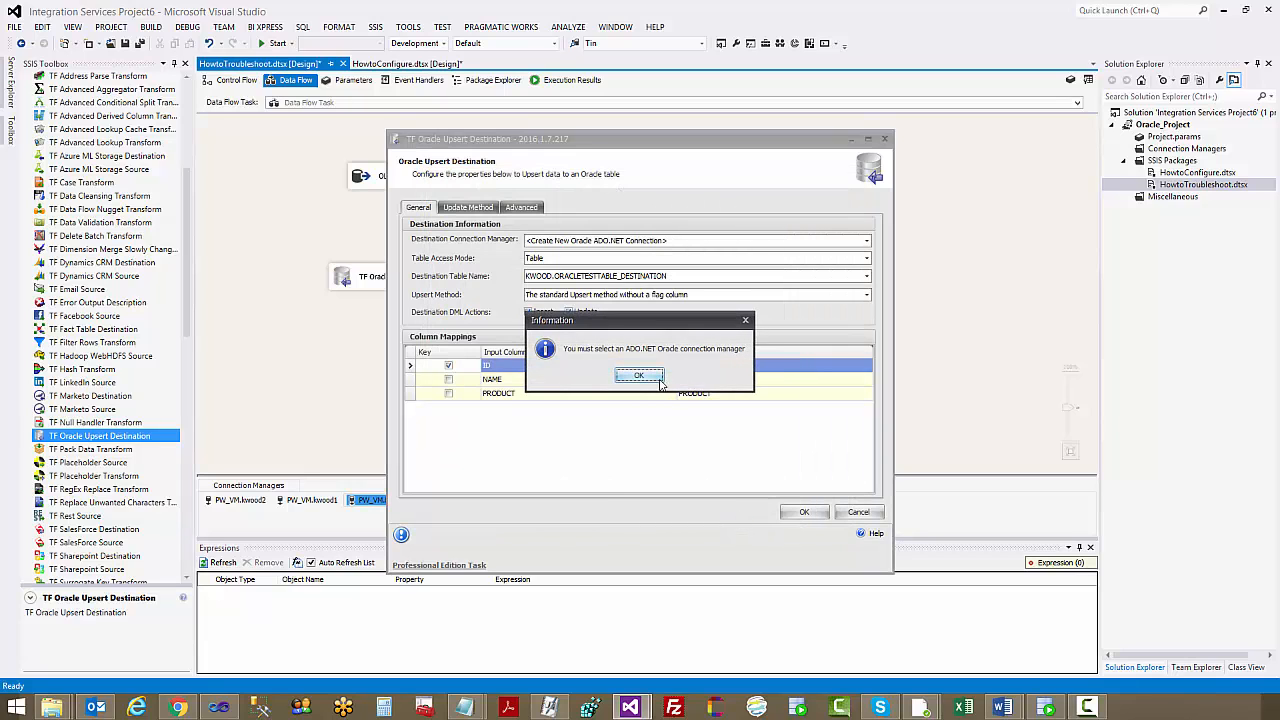
{"action": "left_click_drag", "start_coordinate": [626, 329], "coordinate": [643, 336]}
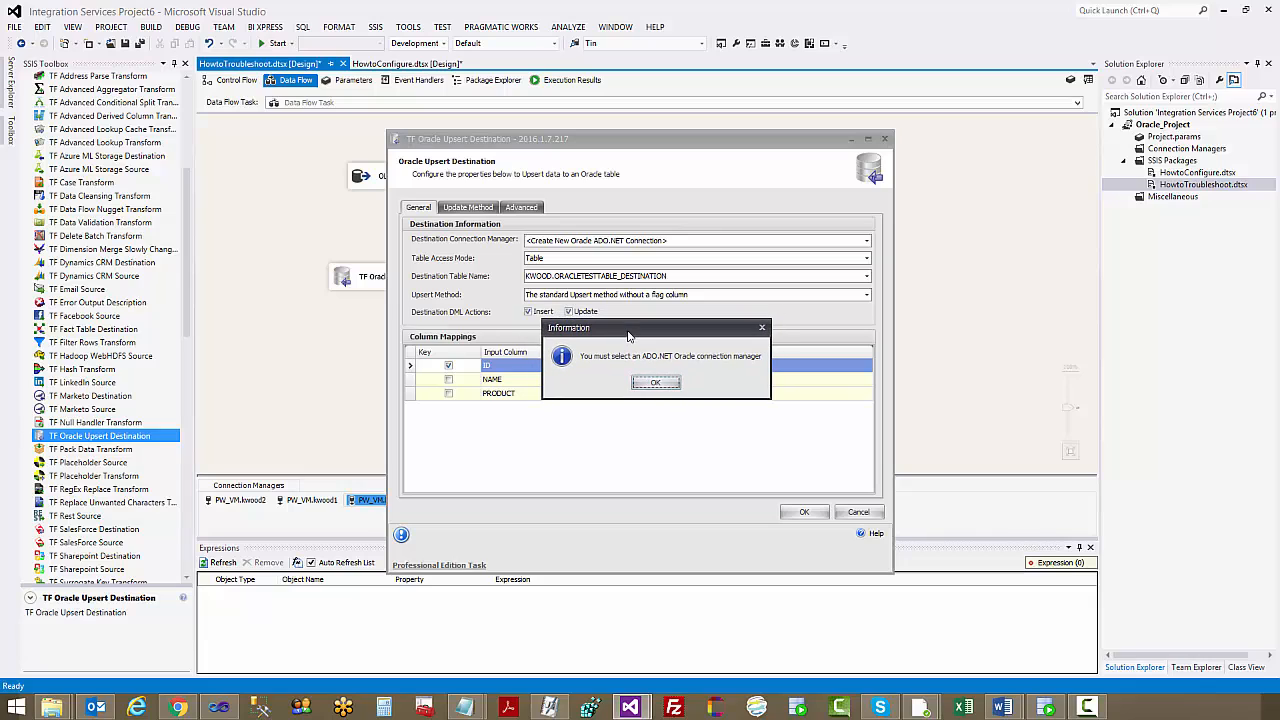
{"action": "left_click", "coordinate": [656, 384]}
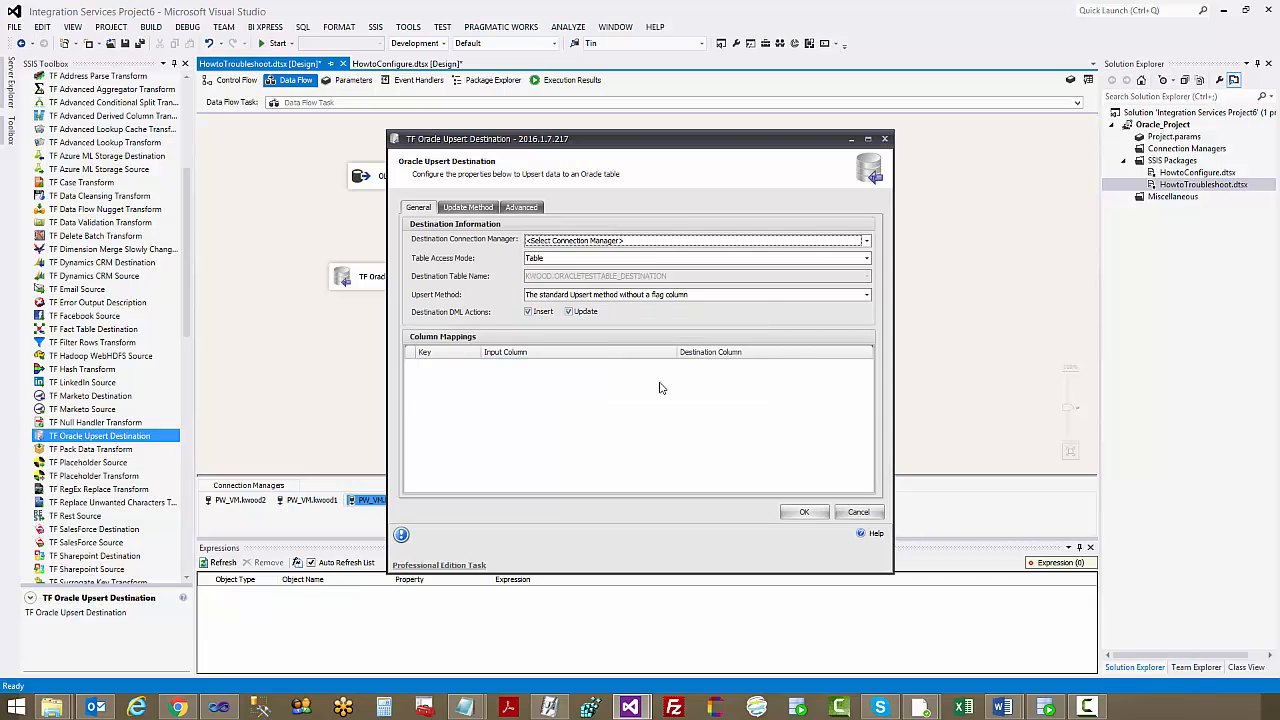
{"action": "left_click", "coordinate": [859, 512]}
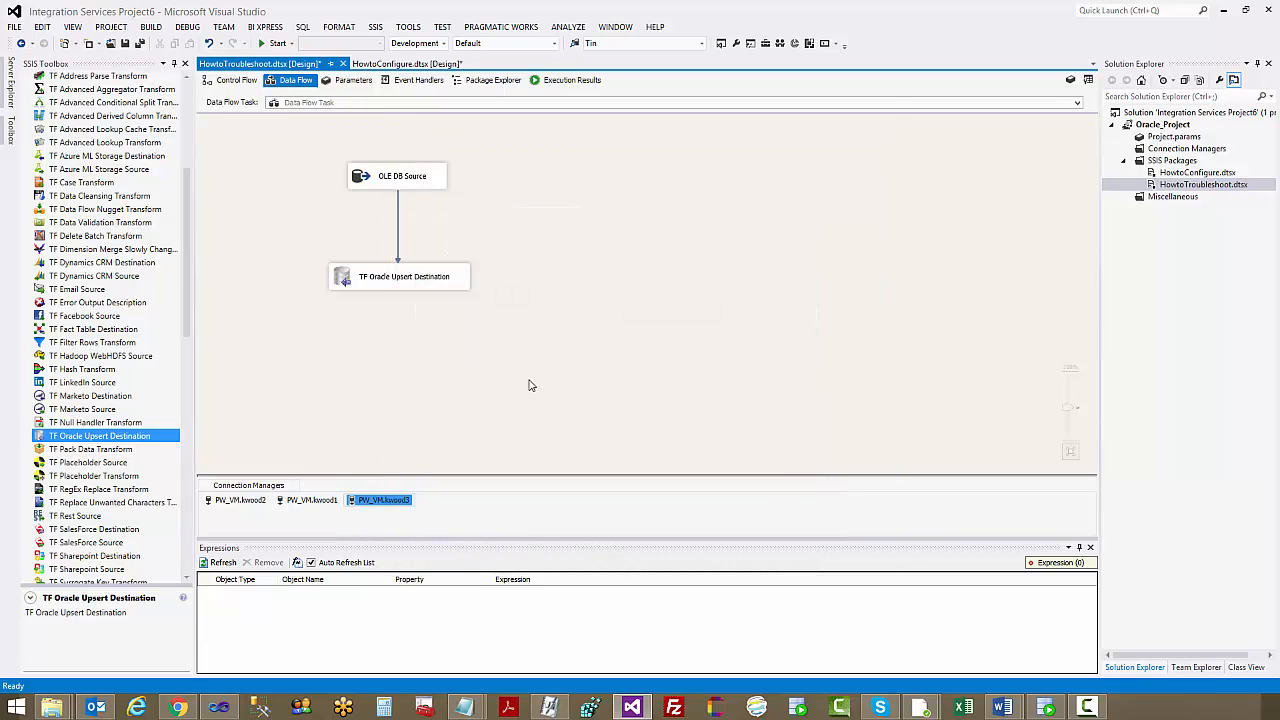
Inspect the .Net provider choices for the new connection, comparing OracleClient Data Provider with ODP.NET, Unmanaged Driver
{"action": "double_click", "coordinate": [384, 501]}
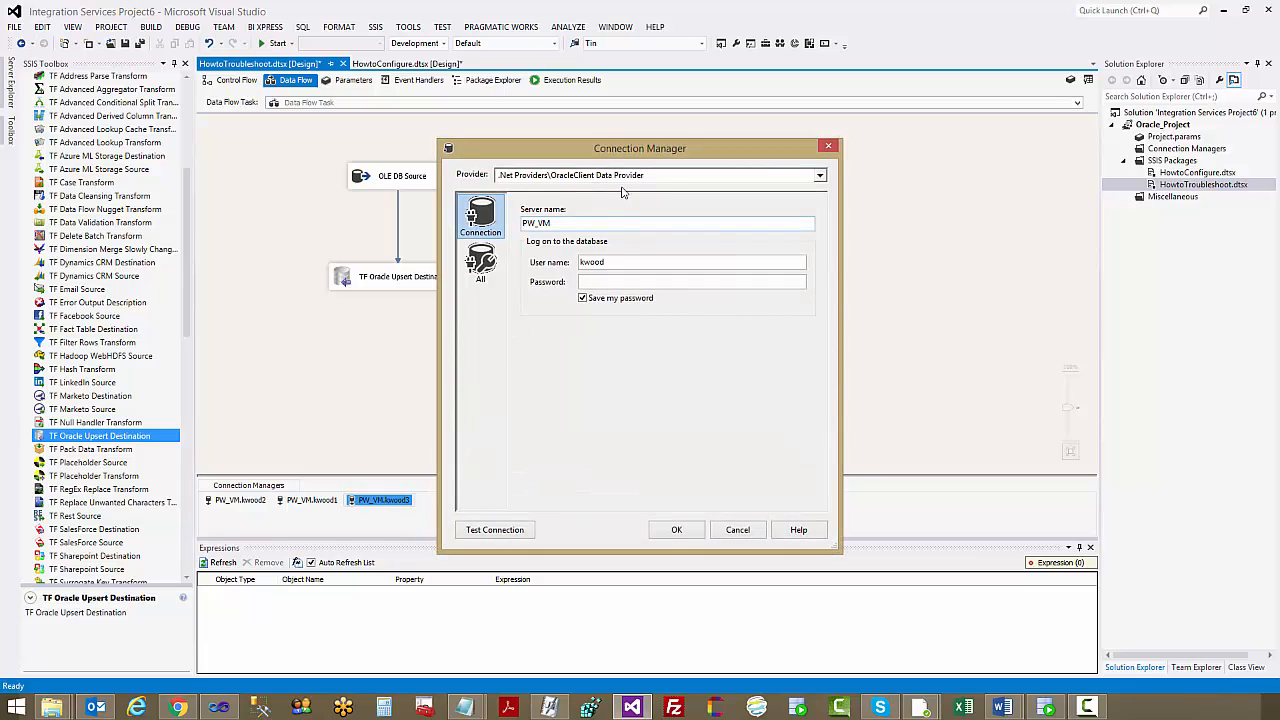
{"action": "left_click", "coordinate": [667, 178]}
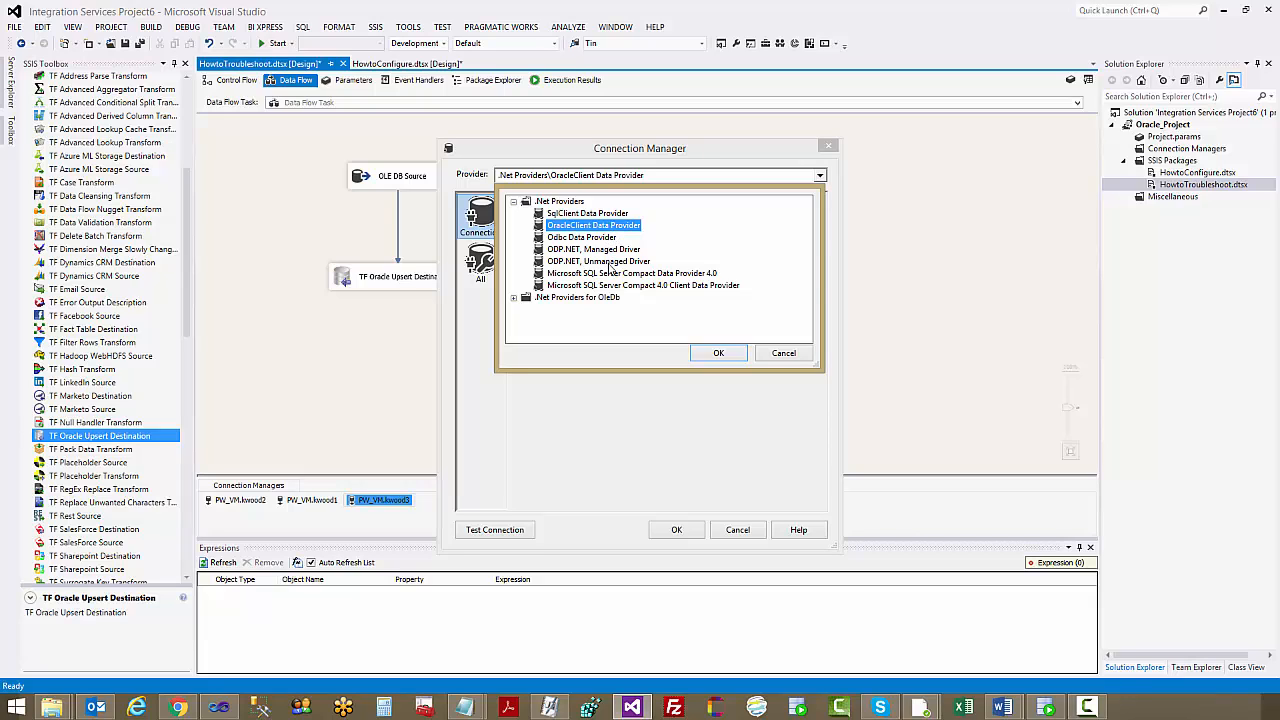
{"action": "left_click", "coordinate": [611, 264]}
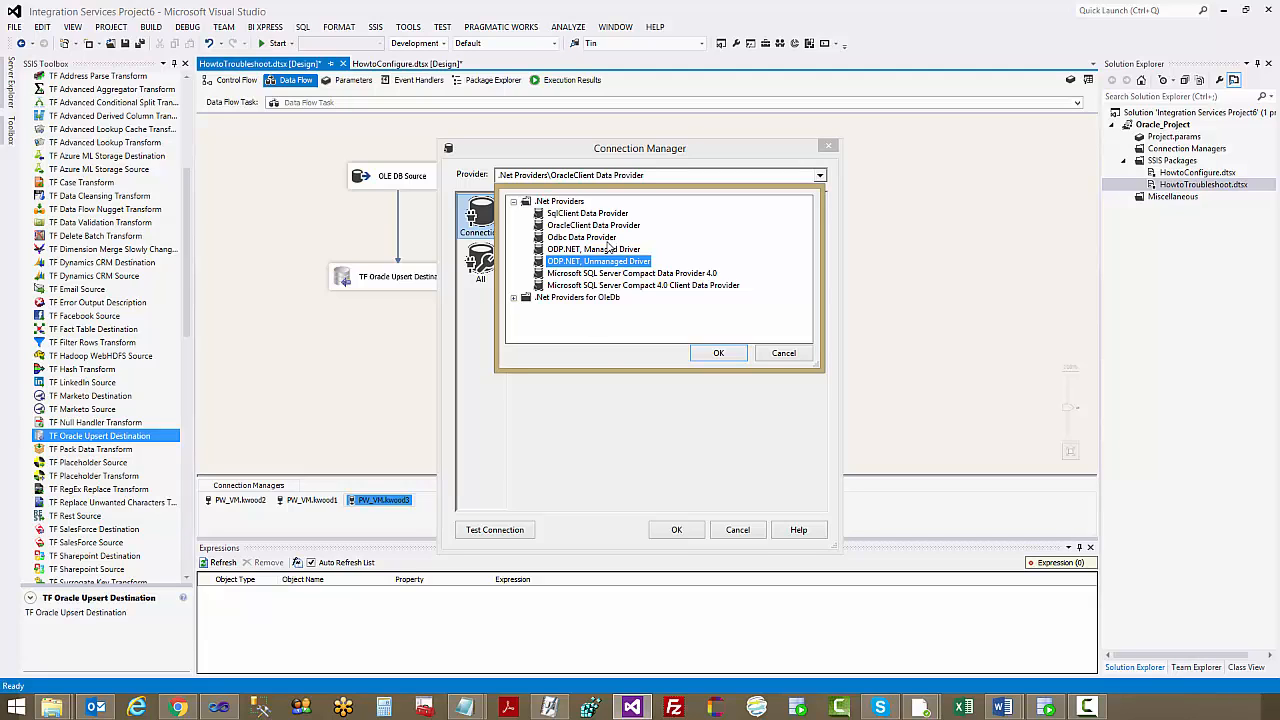
{"action": "left_click", "coordinate": [608, 226]}
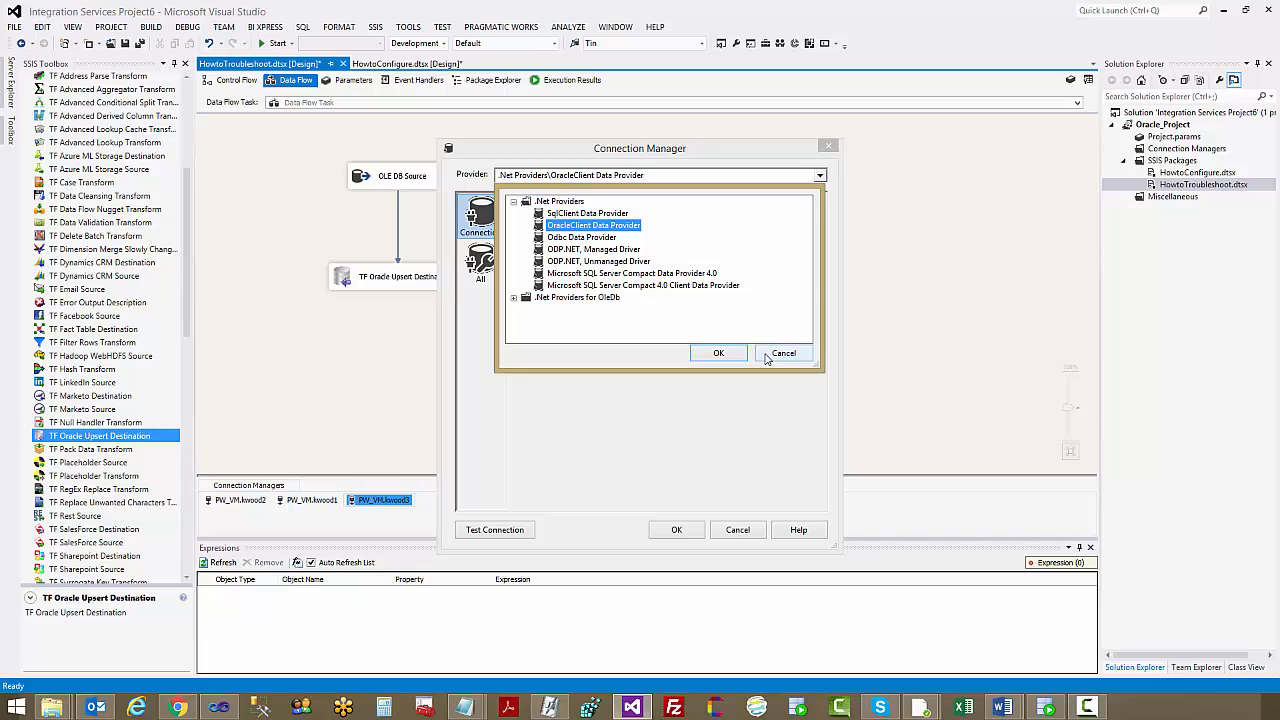
{"action": "left_click", "coordinate": [606, 262]}
{"action": "left_click", "coordinate": [762, 353]}
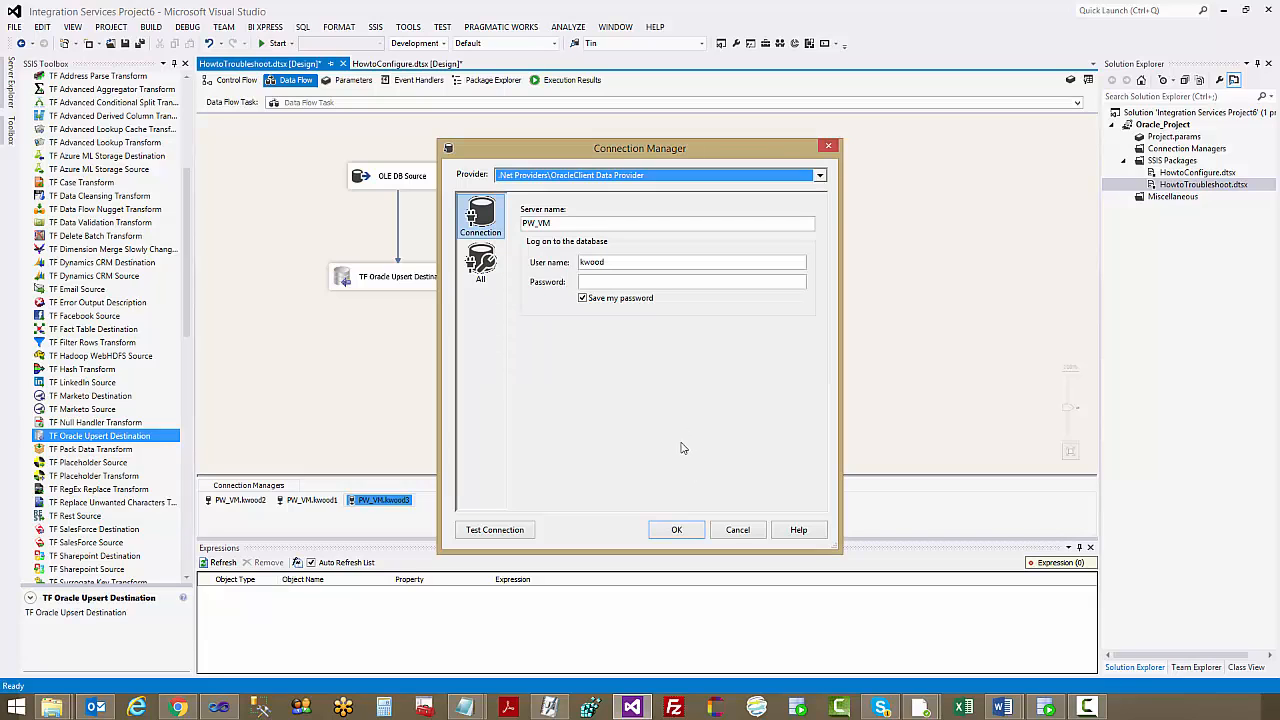
{"action": "left_click", "coordinate": [738, 529]}
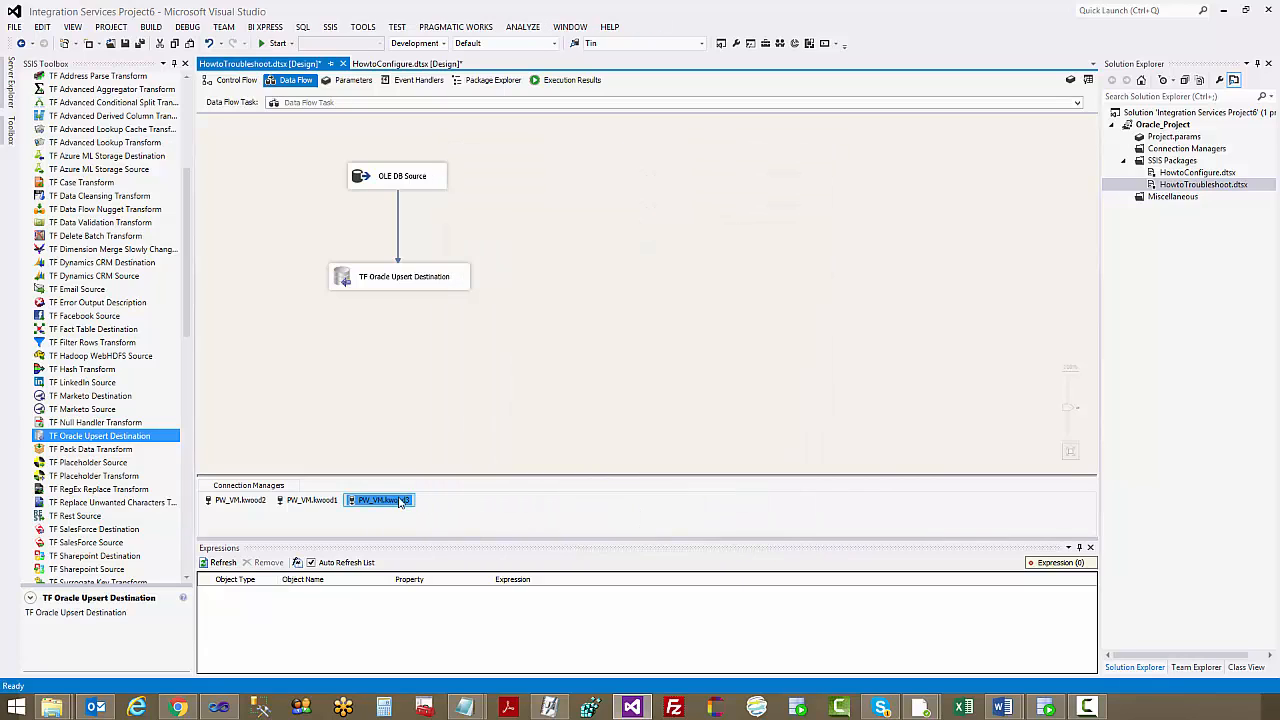
Delete the new OracleClient connection and accept the TF Oracle Upsert Destination's settings with its original connection manager
{"action": "key", "text": "Delete"}
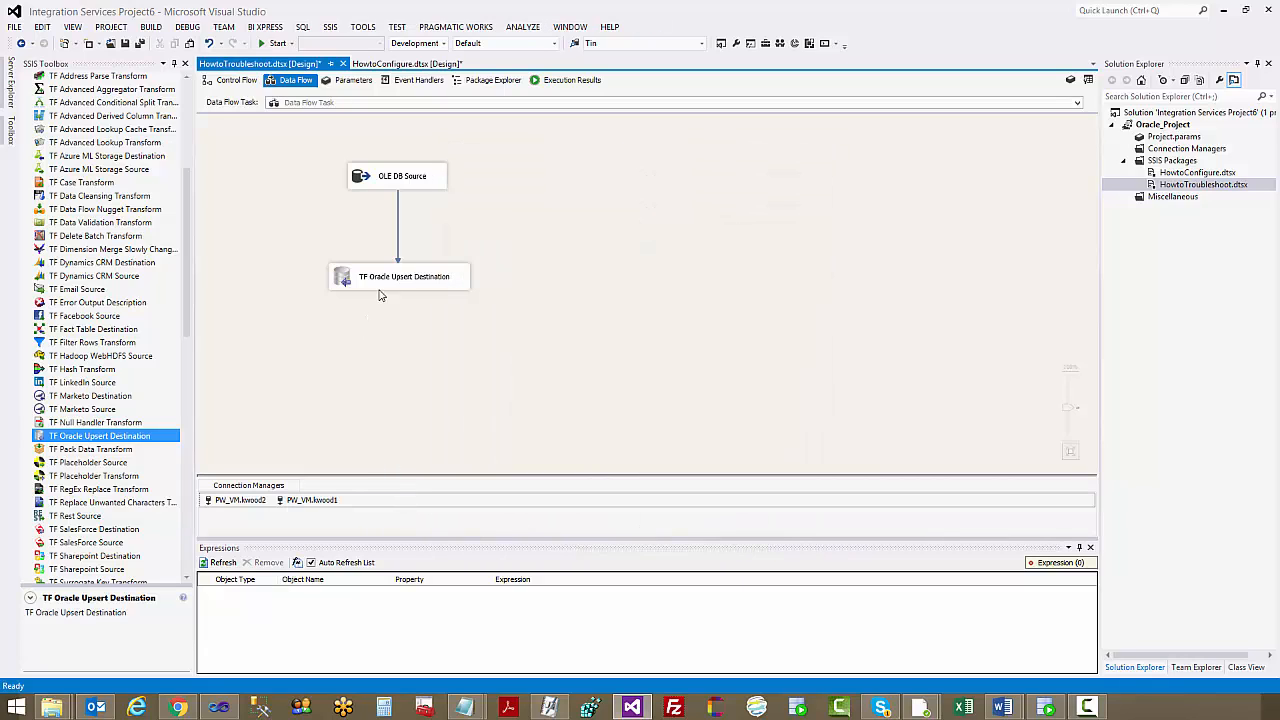
{"action": "left_click", "coordinate": [380, 280]}
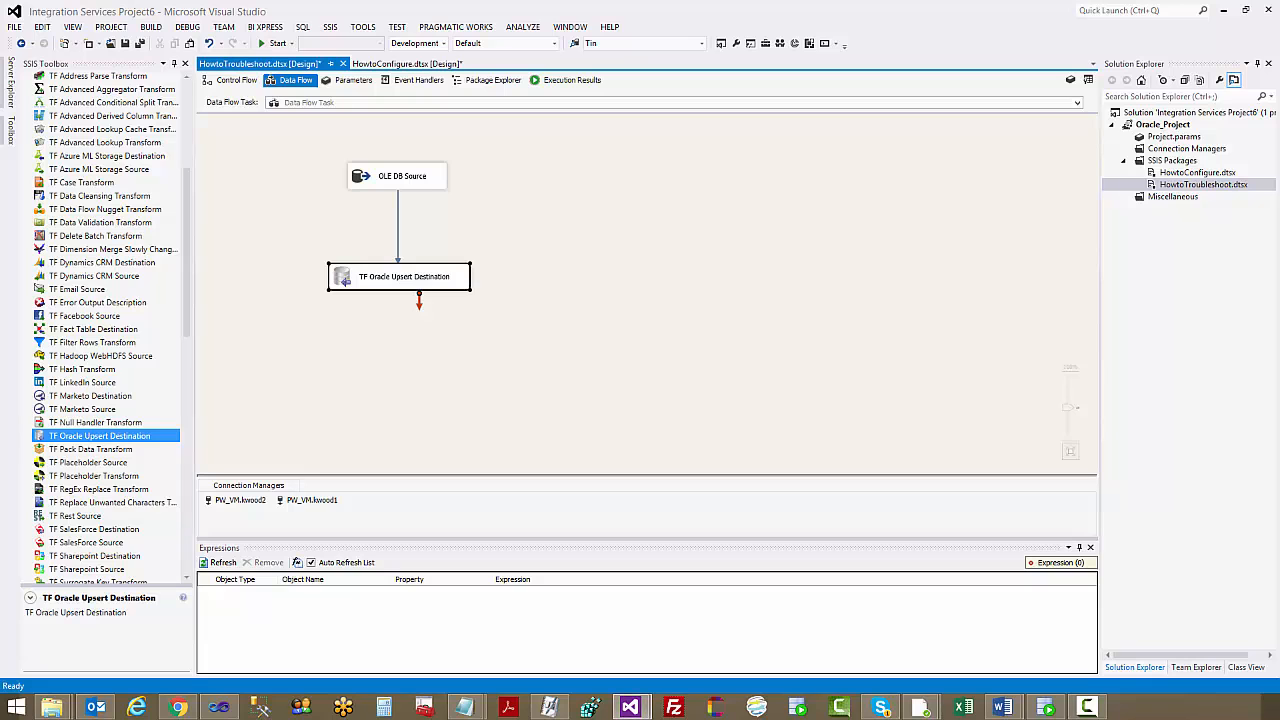
{"action": "left_click_drag", "start_coordinate": [2, 60], "coordinate": [715, 103]}
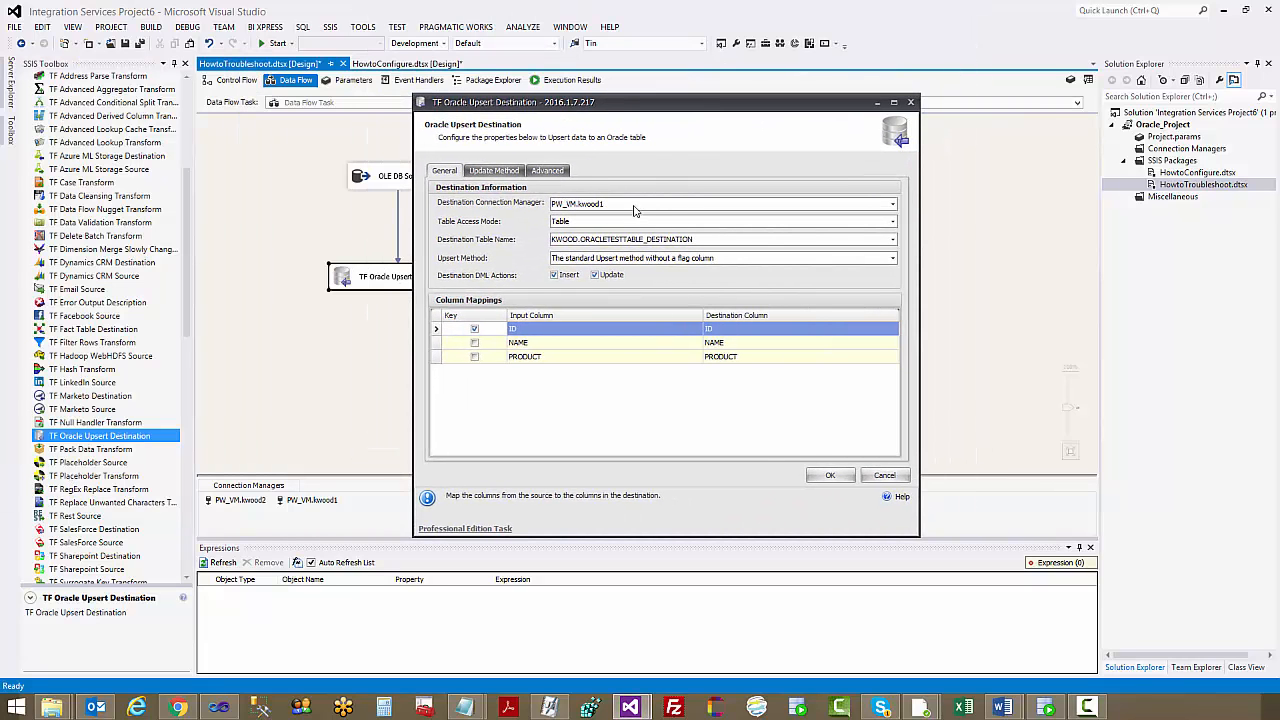
{"action": "left_click", "coordinate": [832, 477]}
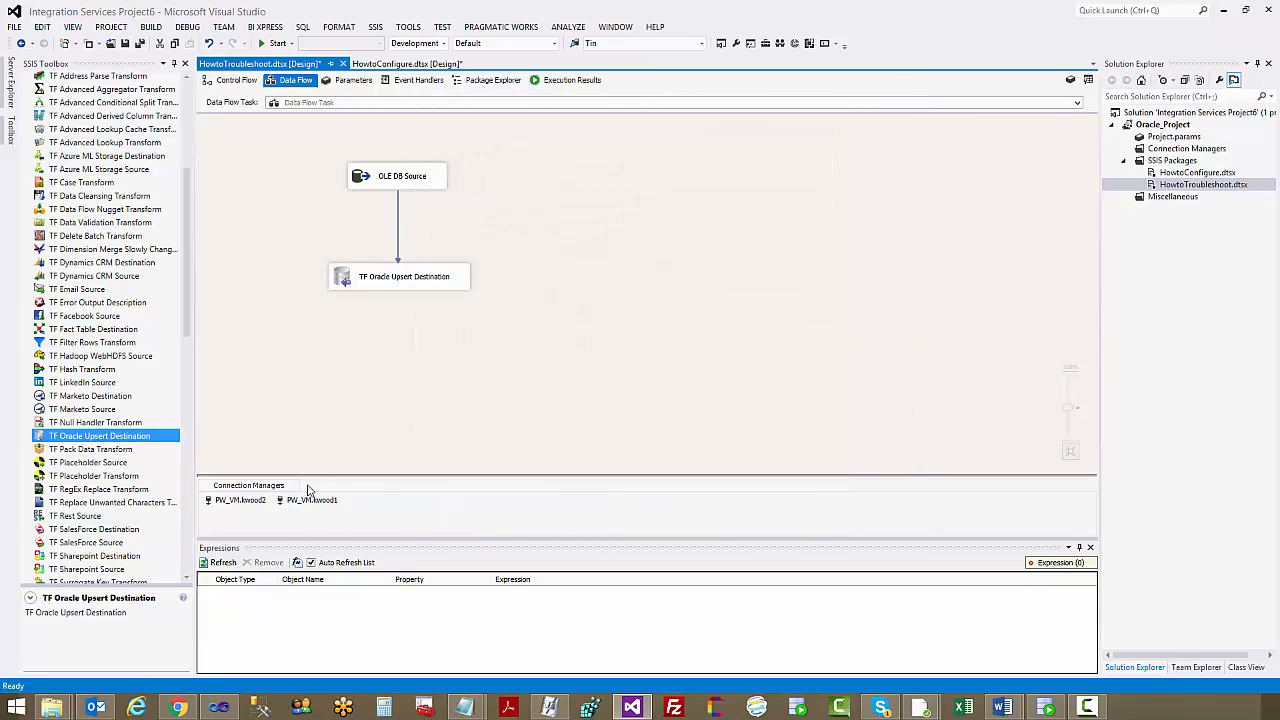
Open the upsert destination's original connection manager and choose ODP.NET, Unmanaged Driver as its provider
{"action": "left_click", "coordinate": [310, 500]}
{"action": "double_click", "coordinate": [310, 500]}
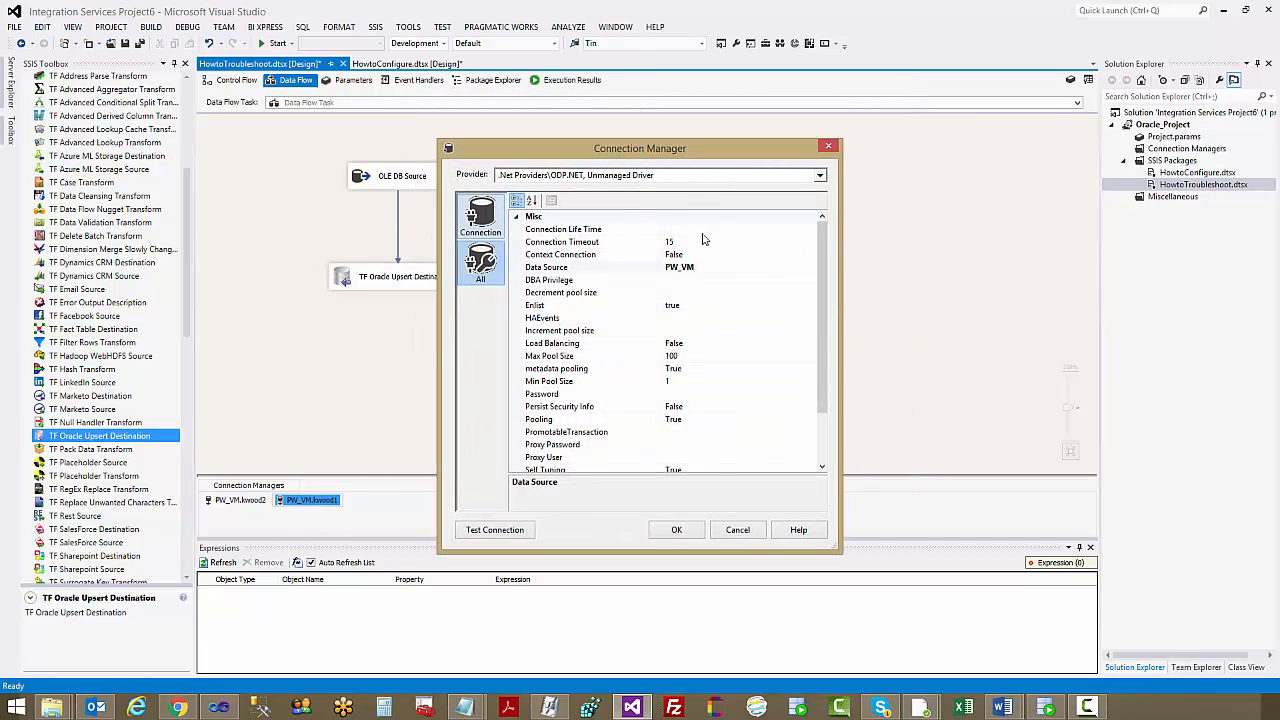
{"action": "left_click", "coordinate": [645, 175]}
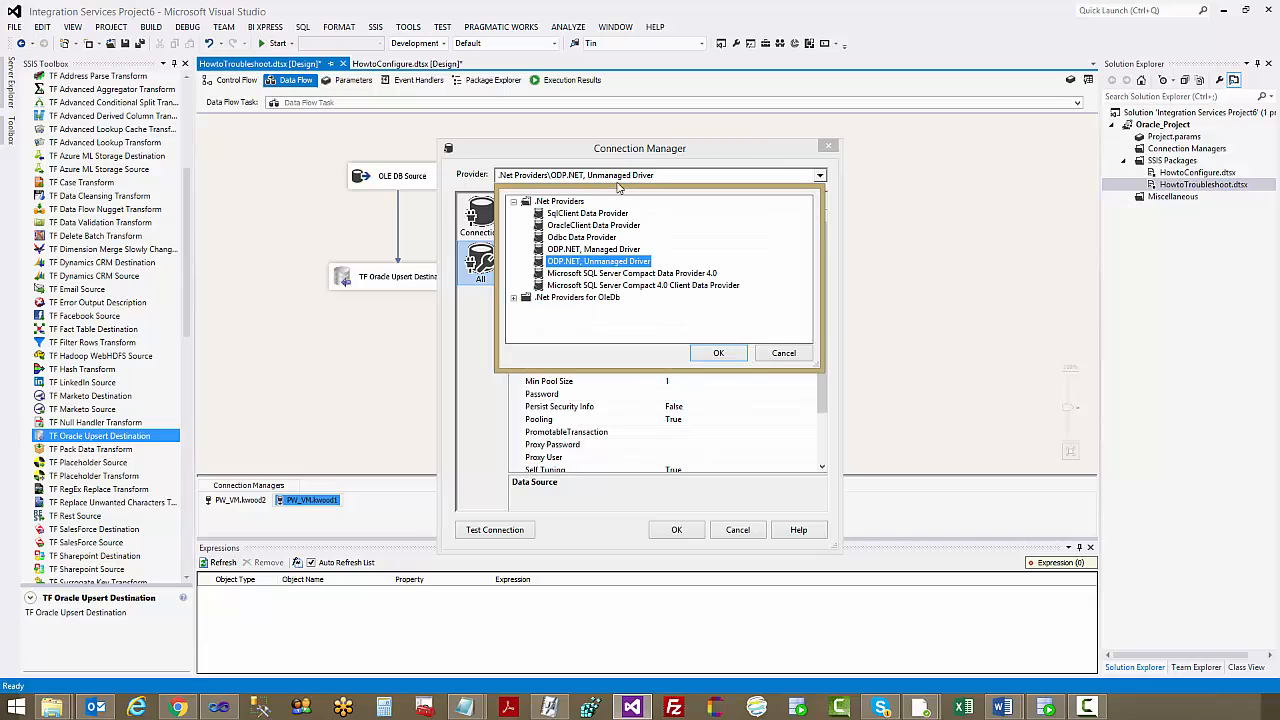
{"action": "left_click", "coordinate": [722, 353]}
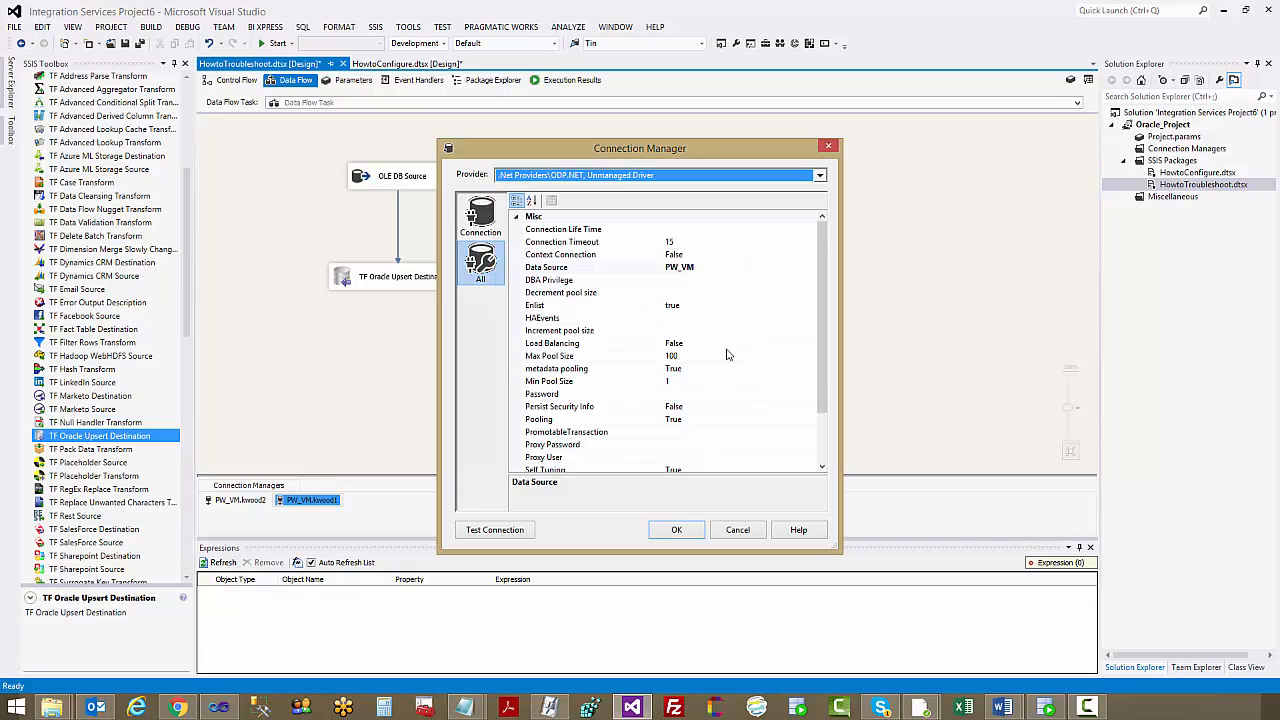
Enter the account password for the PW_VM data source, then test and accept the connection
{"action": "left_click", "coordinate": [688, 270]}
{"action": "left_click", "coordinate": [688, 269]}
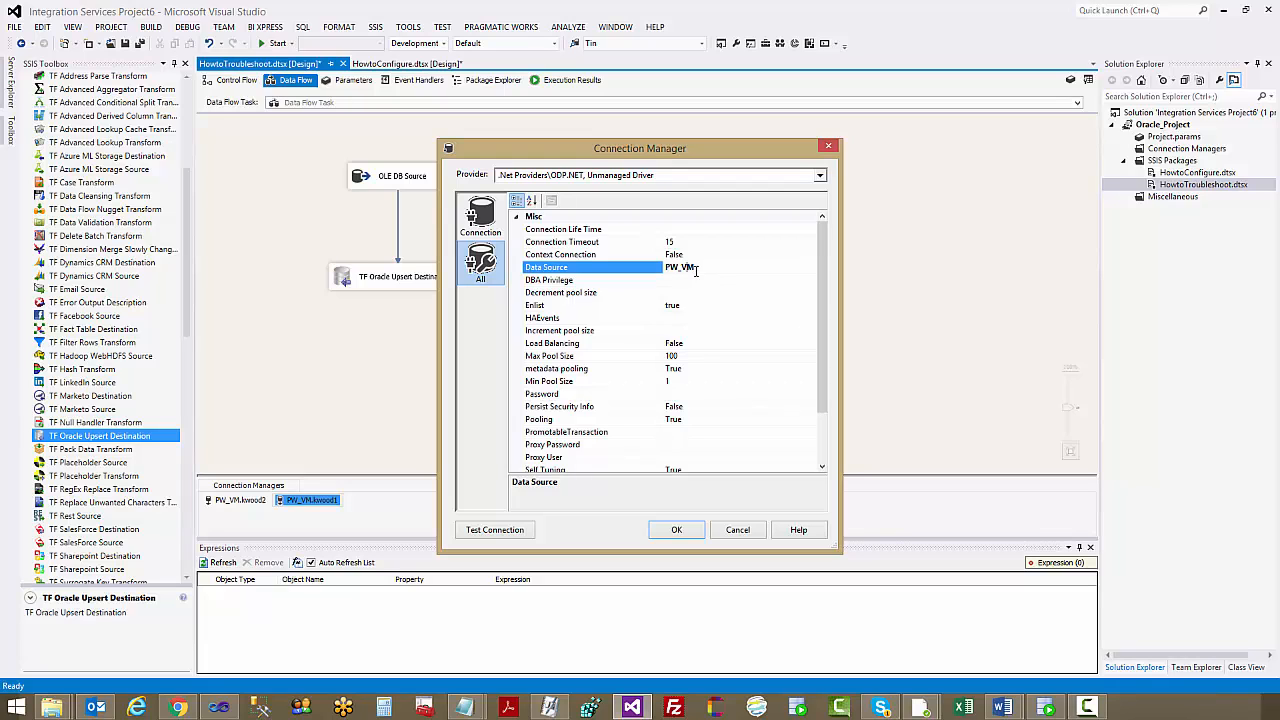
{"action": "left_click_drag", "start_coordinate": [817, 291], "coordinate": [817, 339]}
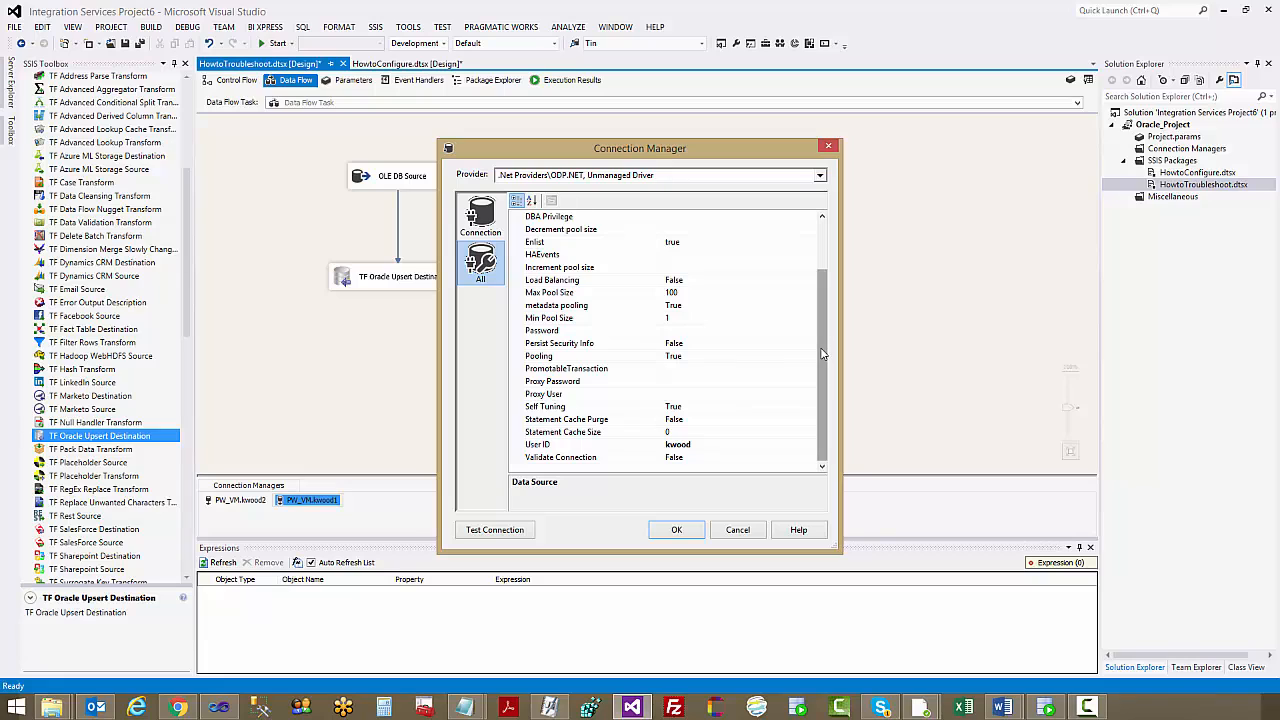
{"action": "left_click", "coordinate": [684, 331]}
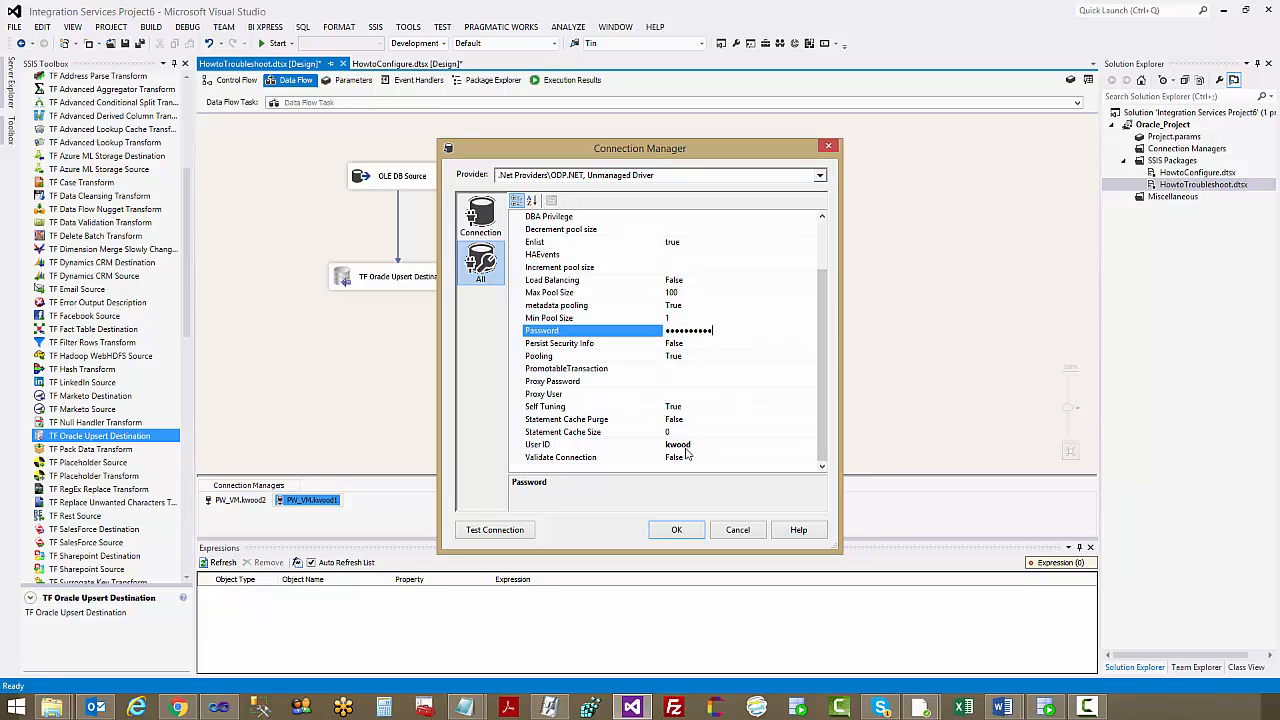
{"action": "left_click", "coordinate": [487, 534]}
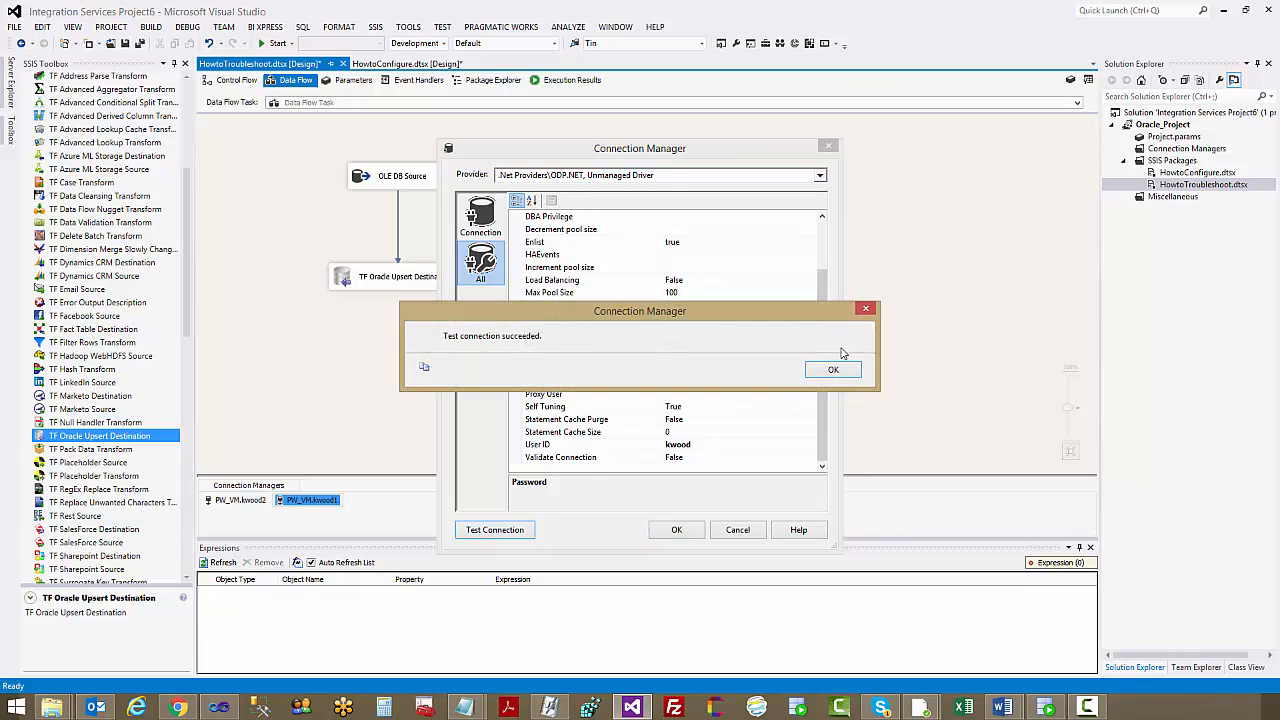
{"action": "left_click", "coordinate": [828, 369]}
{"action": "left_click", "coordinate": [686, 530]}
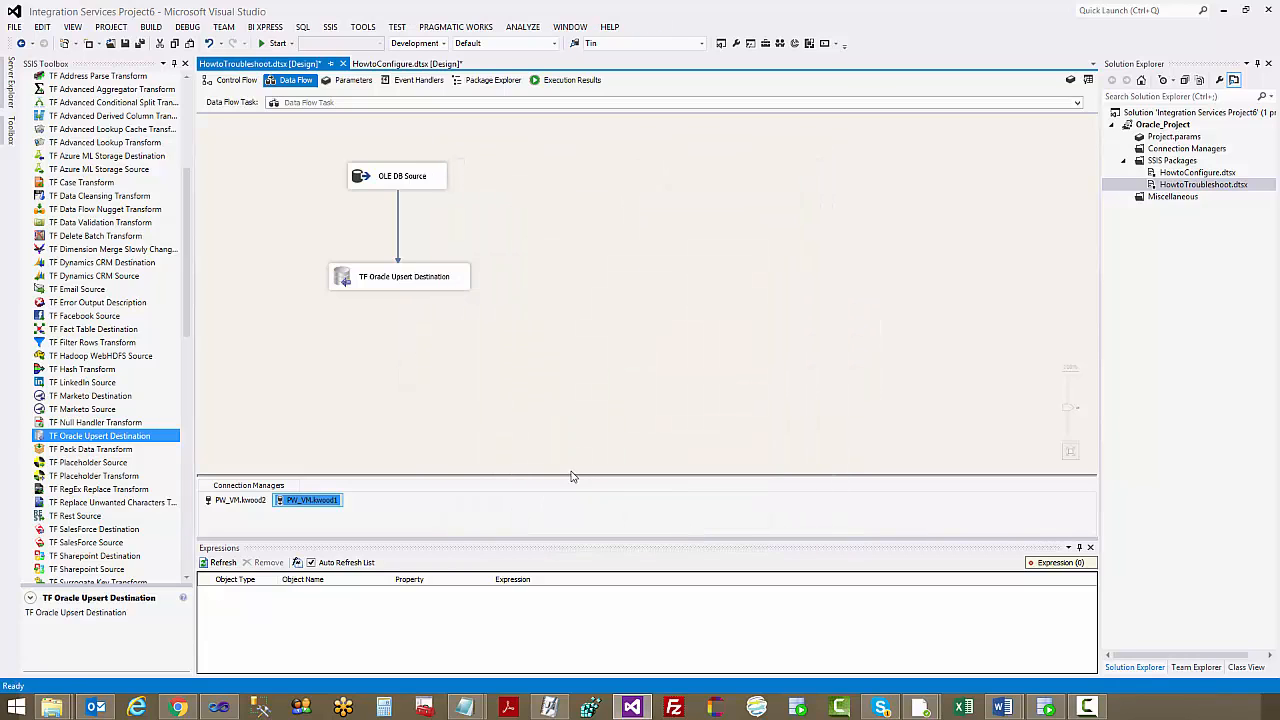
Open the TF Oracle Upsert Destination's settings and reselect the existing PW_VM connection as the destination connection manager
{"action": "left_click", "coordinate": [393, 279]}
{"action": "double_click", "coordinate": [393, 279]}
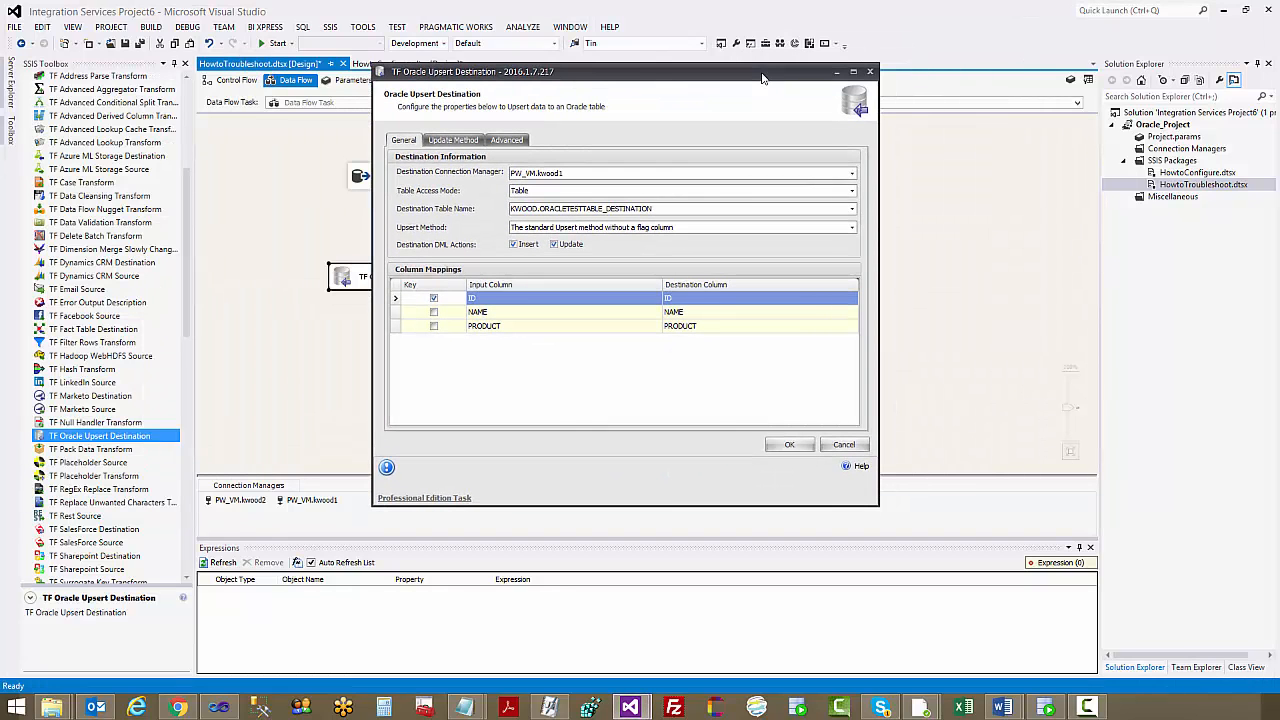
{"action": "left_click", "coordinate": [676, 174]}
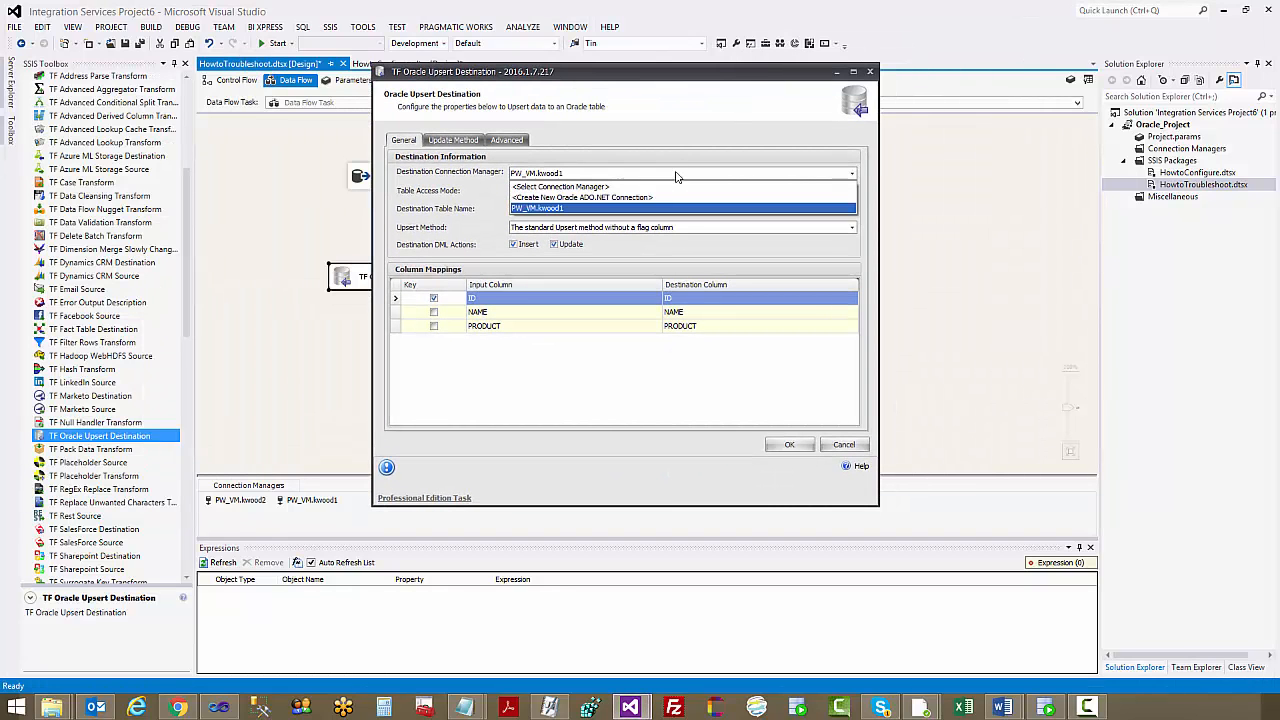
{"action": "left_click", "coordinate": [556, 209]}
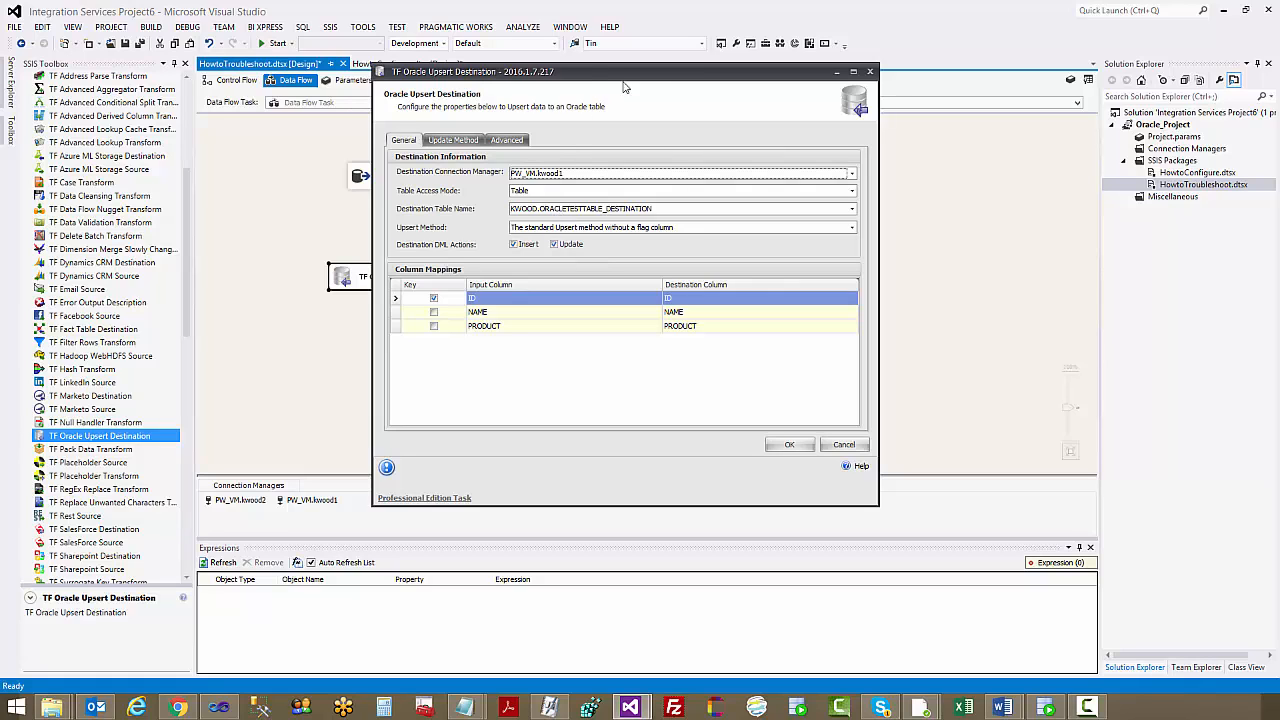
{"action": "left_click_drag", "start_coordinate": [621, 80], "coordinate": [642, 99]}
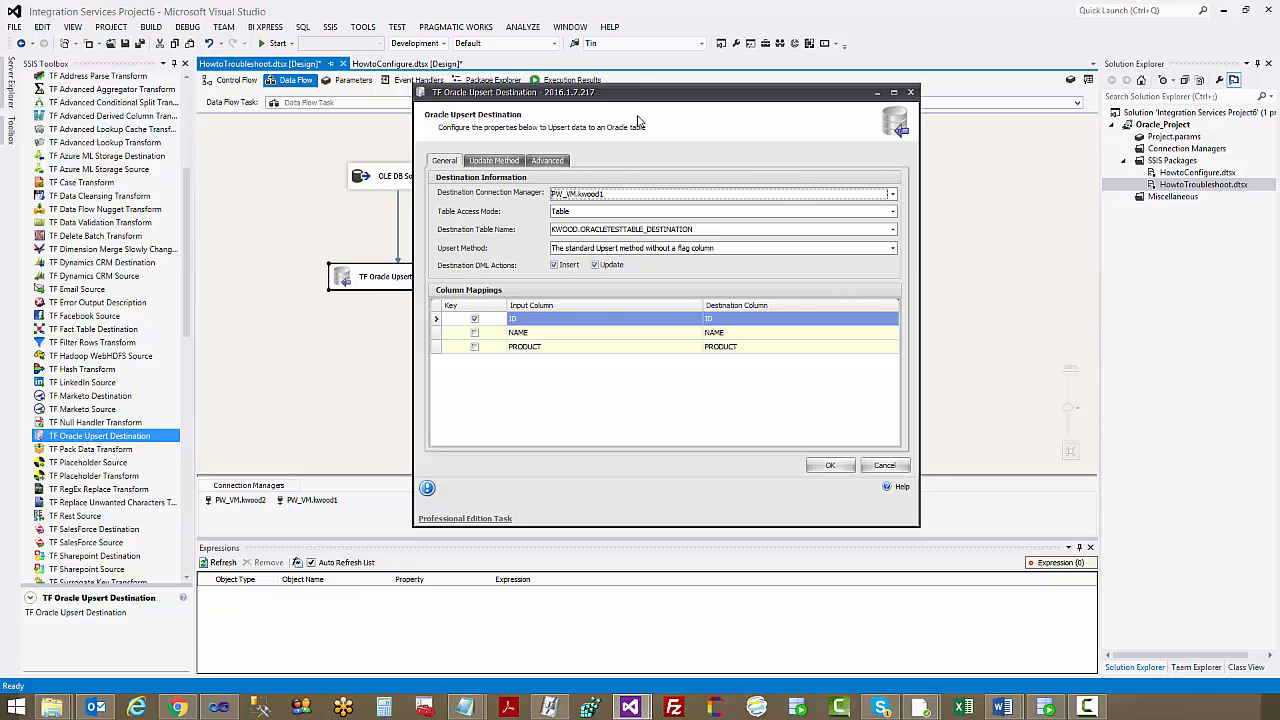
Choose ORACLETESTTABLE_DESTINATION as the destination table with ID as the key column, and accept the upsert destination's settings
{"action": "left_click", "coordinate": [620, 212]}
{"action": "left_click", "coordinate": [620, 212]}
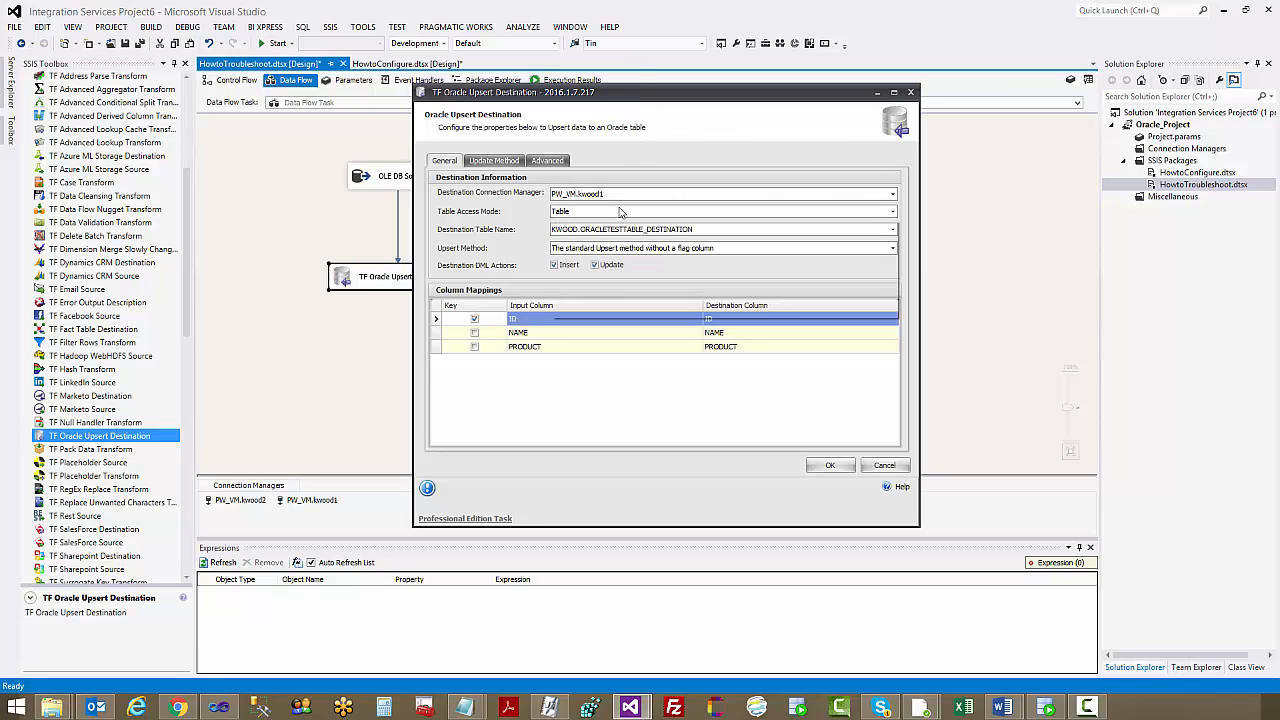
{"action": "left_click", "coordinate": [618, 234]}
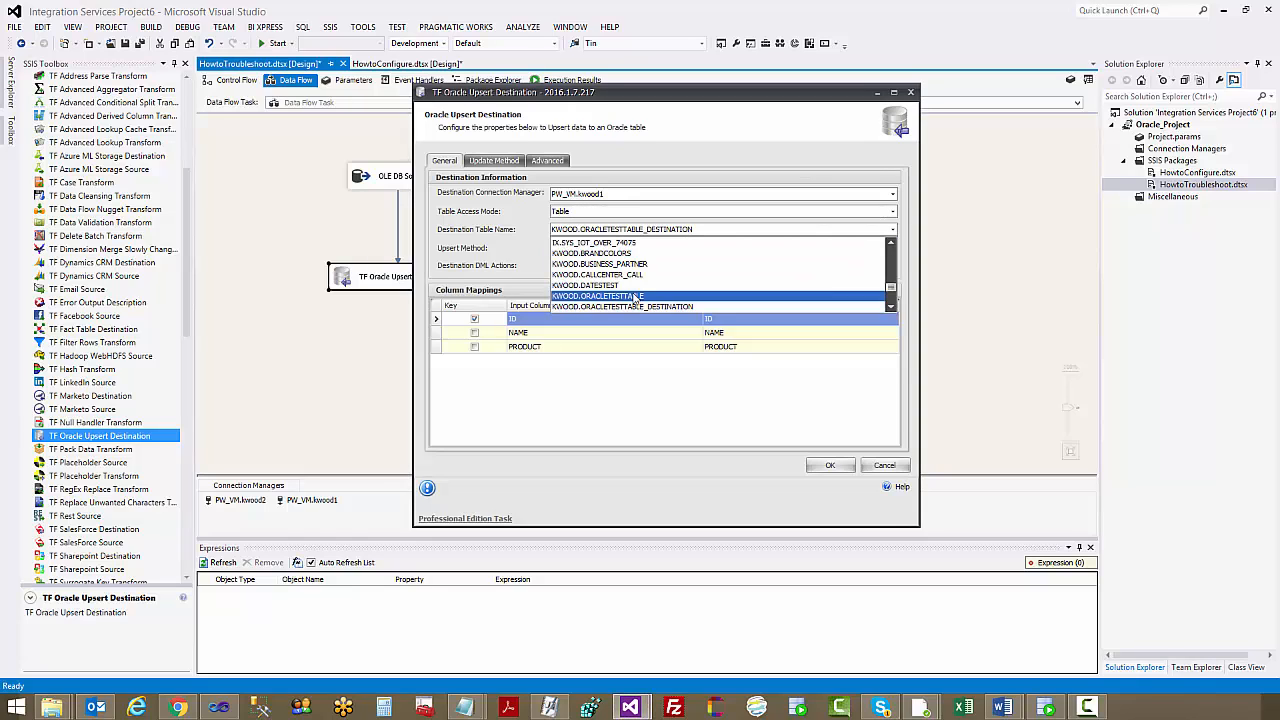
{"action": "left_click", "coordinate": [632, 305]}
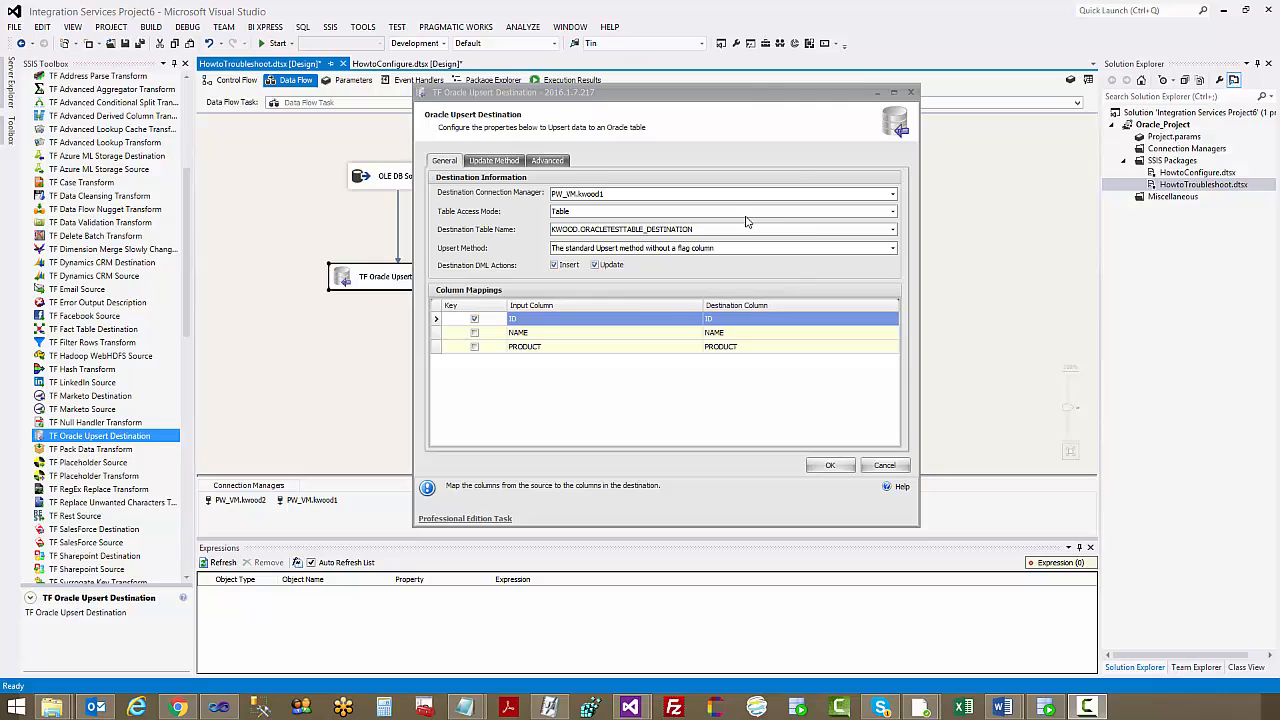
{"action": "left_click_drag", "start_coordinate": [664, 93], "coordinate": [689, 106]}
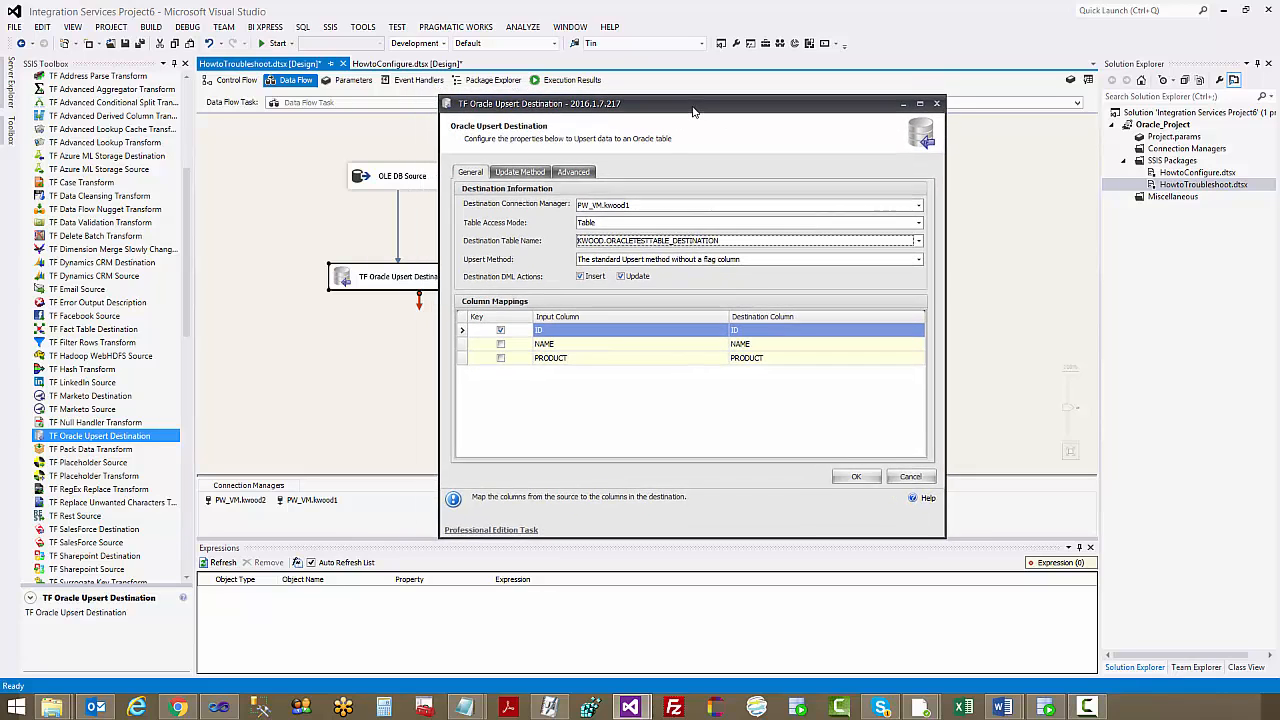
{"action": "left_click", "coordinate": [500, 332]}
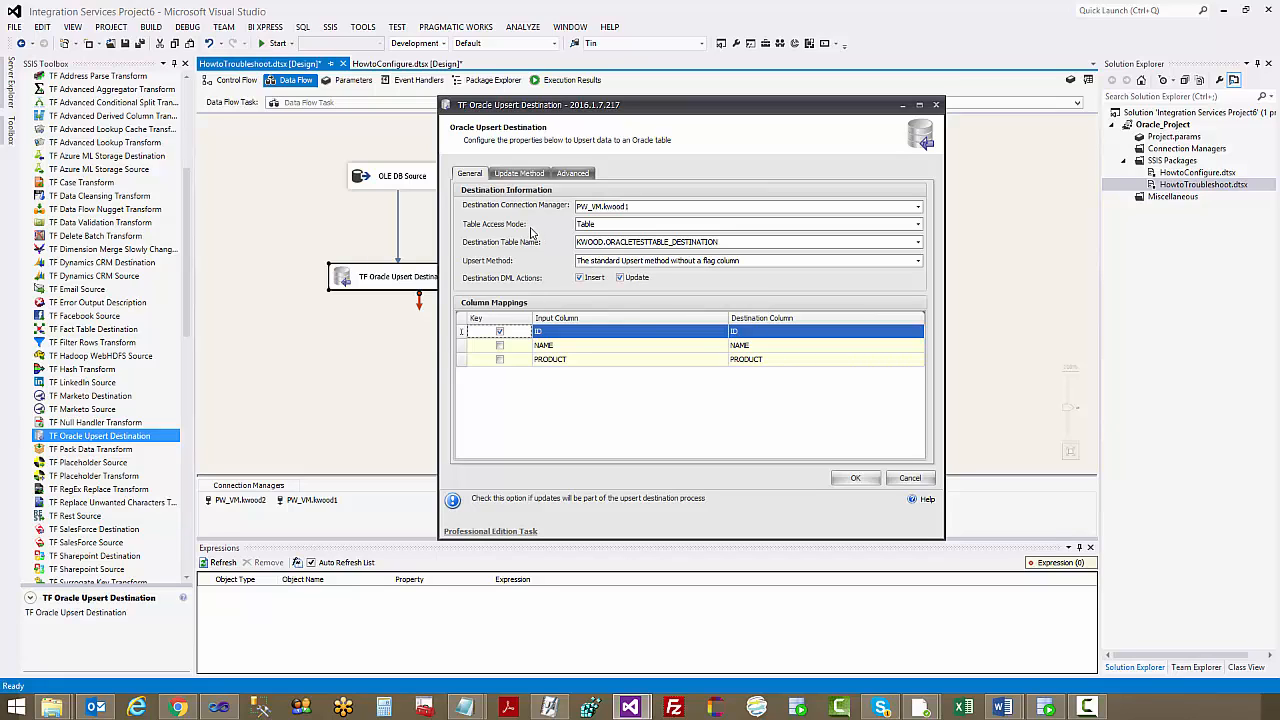
{"action": "left_click", "coordinate": [855, 478]}
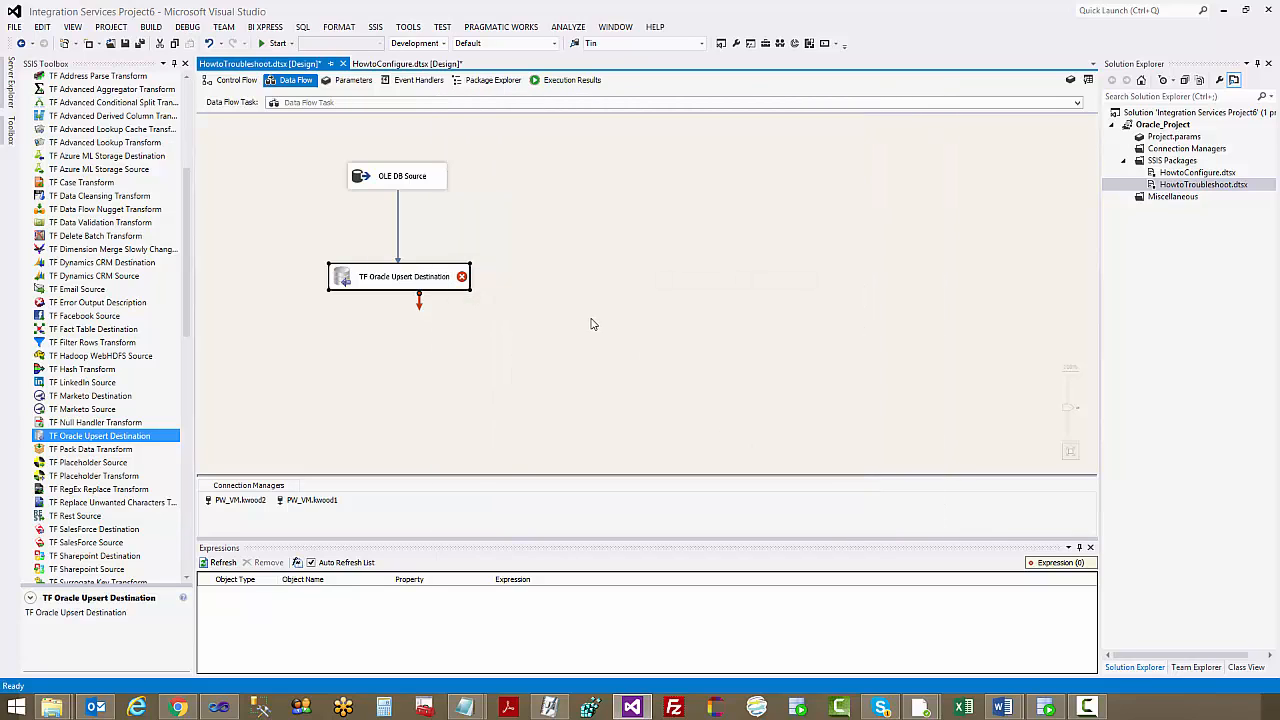
Close the upsert destination's settings without changes and execute the data flow task
{"action": "mouse_move", "coordinate": [464, 283]}
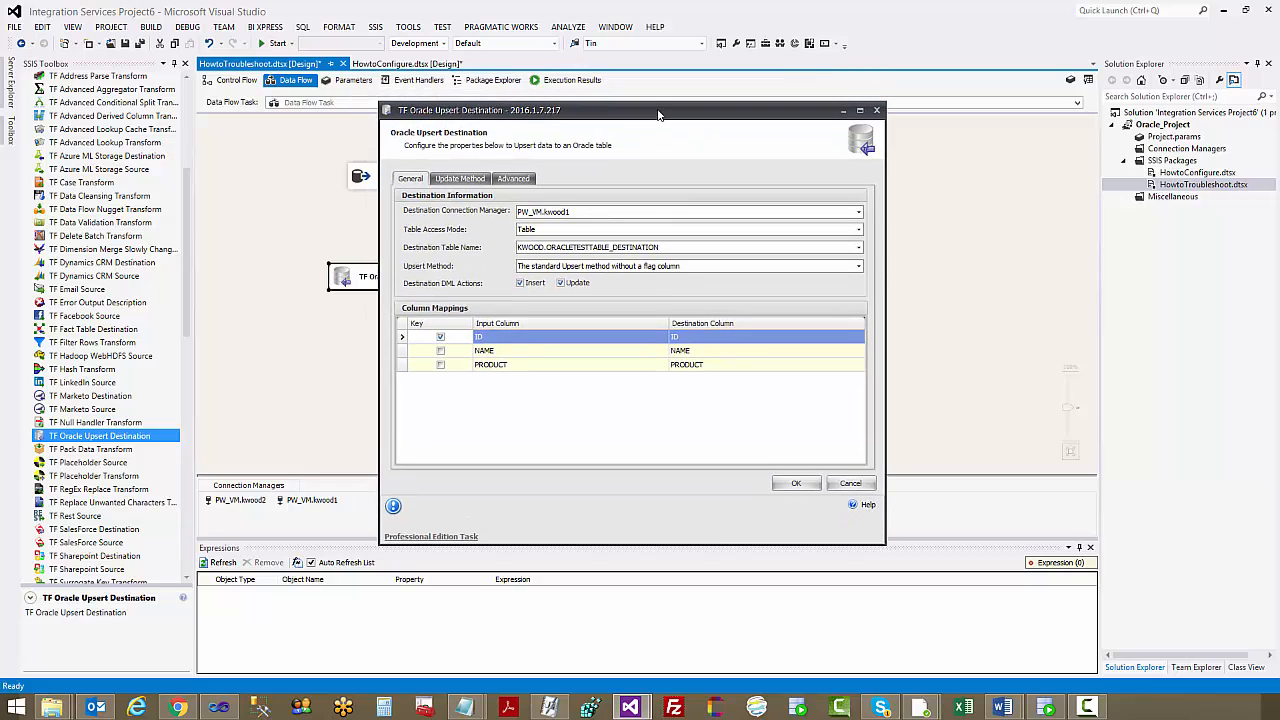
{"action": "left_click", "coordinate": [832, 484]}
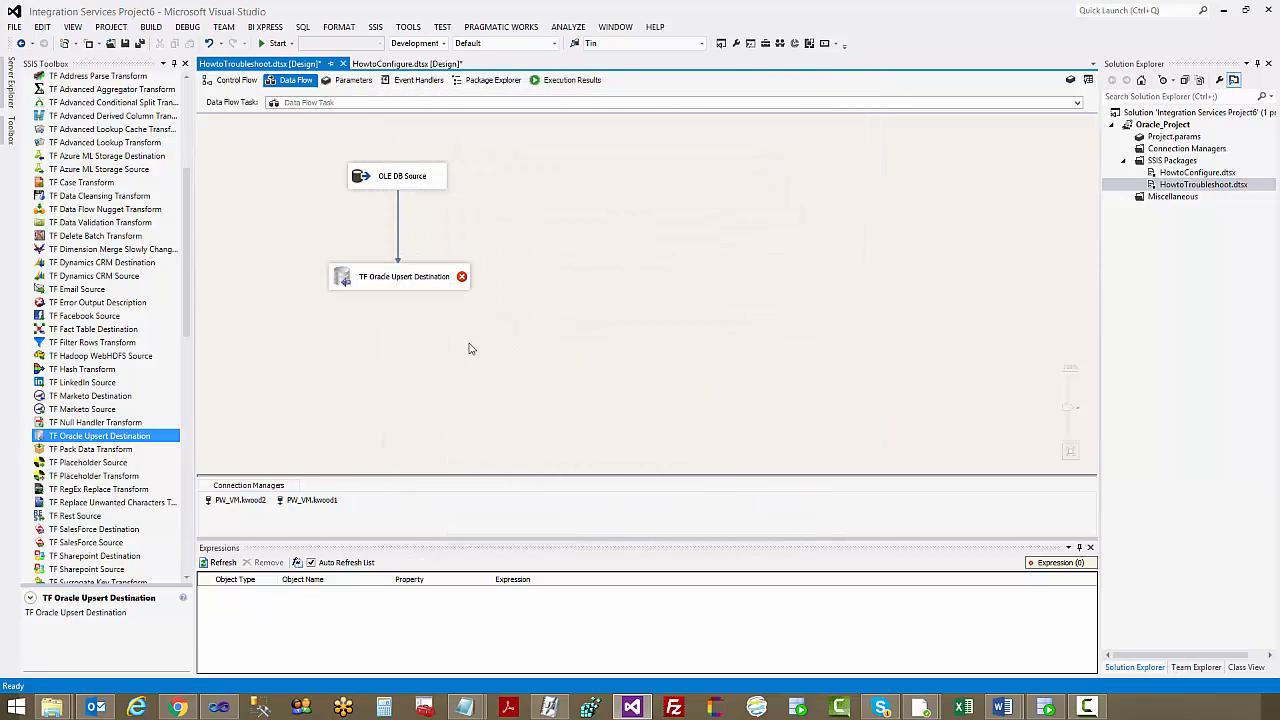
{"action": "right_click", "coordinate": [503, 195]}
{"action": "left_click", "coordinate": [565, 263]}
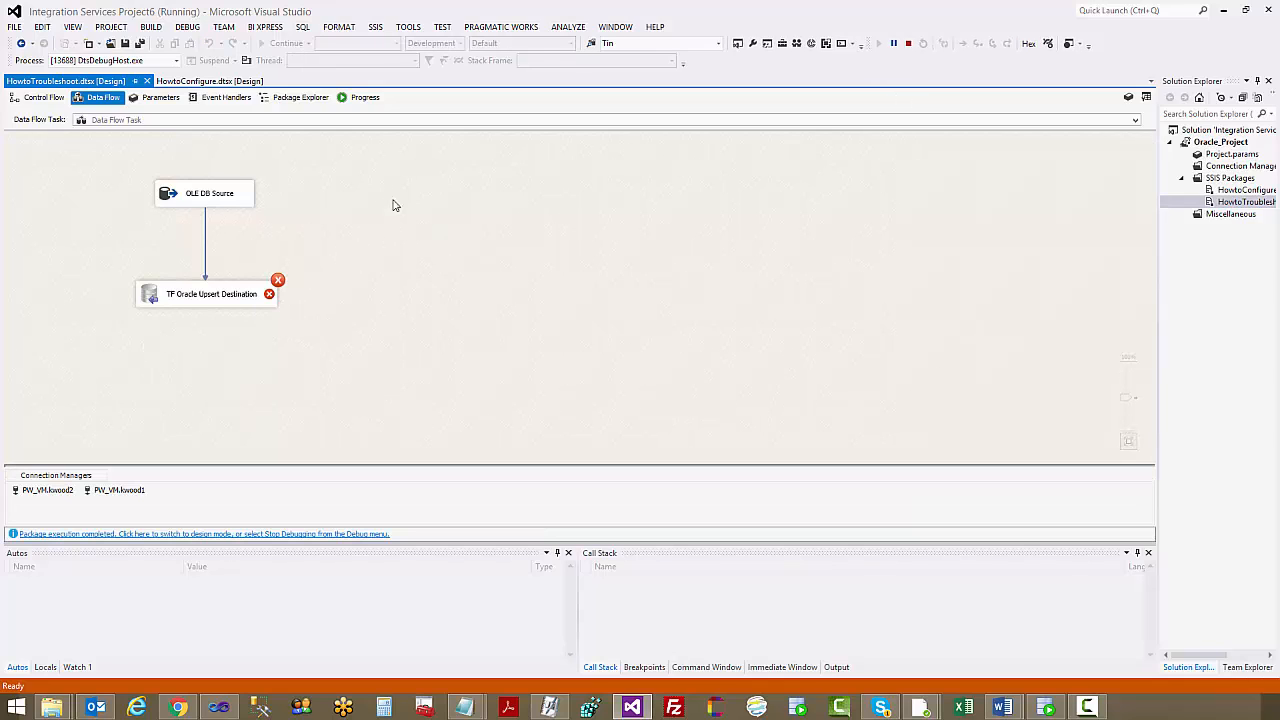
Copy the first TF Oracle Upsert Destination error from the execution progress into a new Notepad document for reading
{"action": "left_click", "coordinate": [366, 98]}
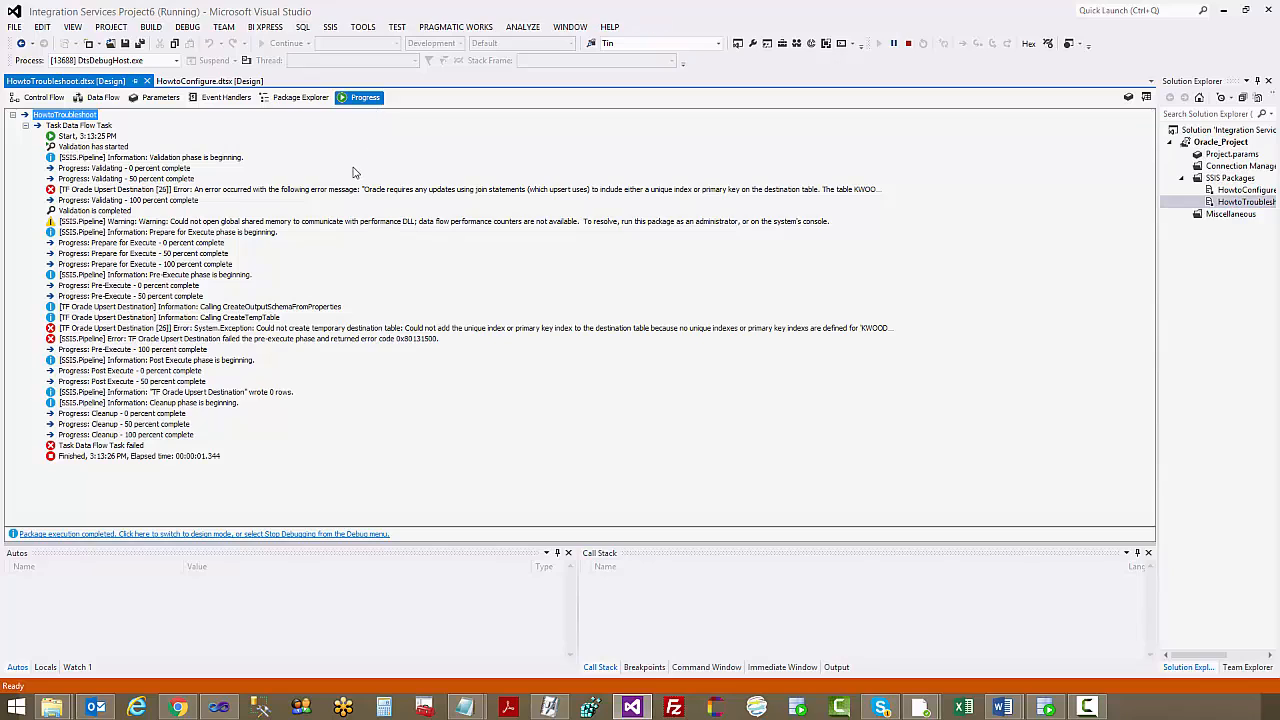
{"action": "left_click", "coordinate": [82, 192]}
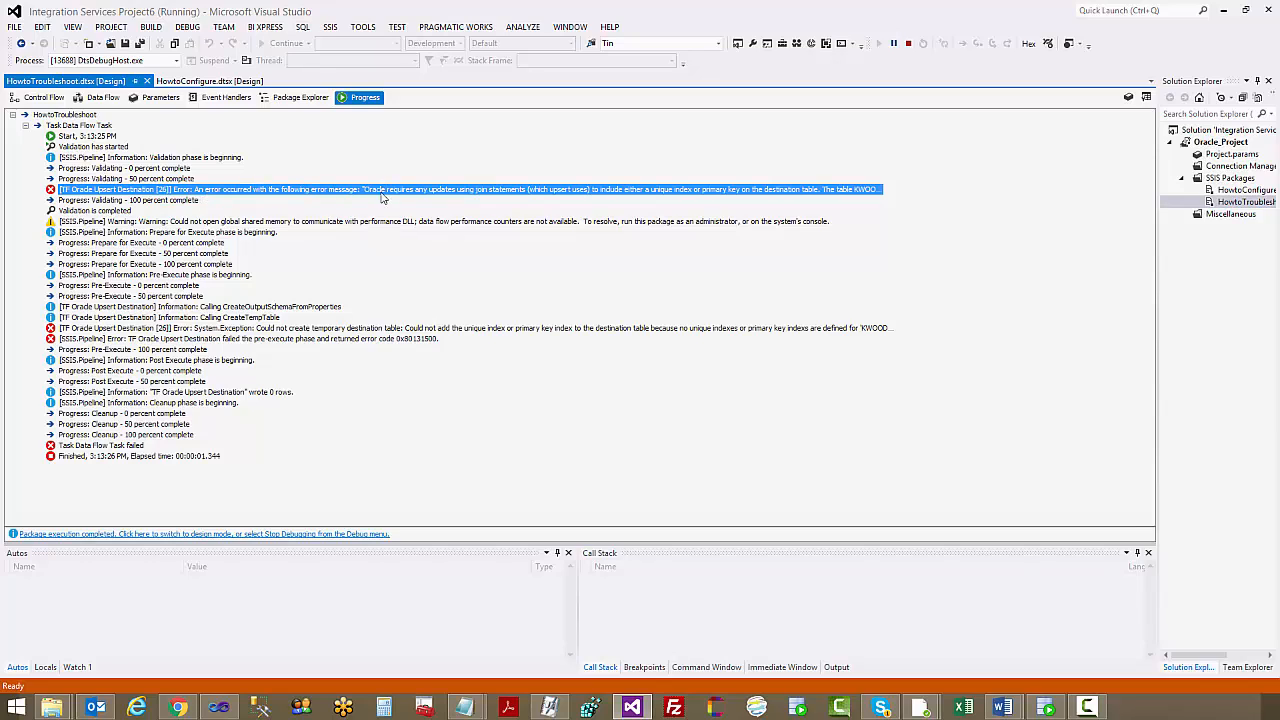
{"action": "left_click", "coordinate": [474, 708]}
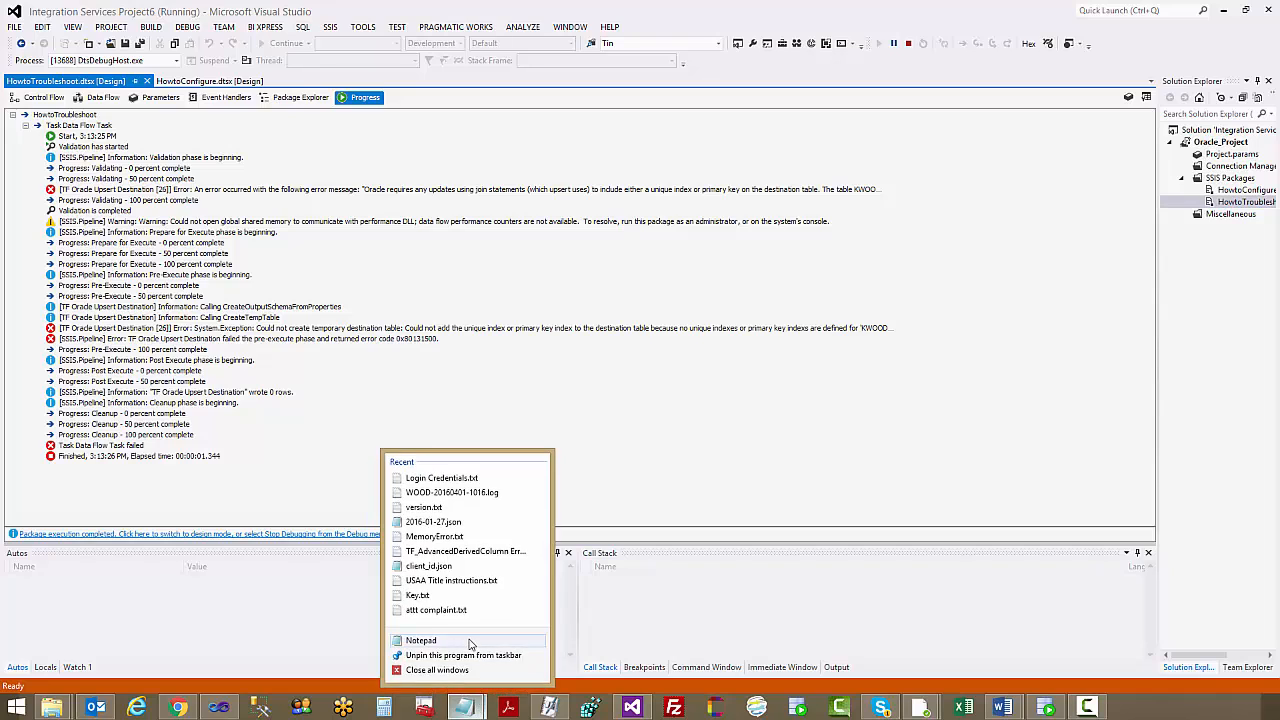
{"action": "left_click", "coordinate": [471, 642]}
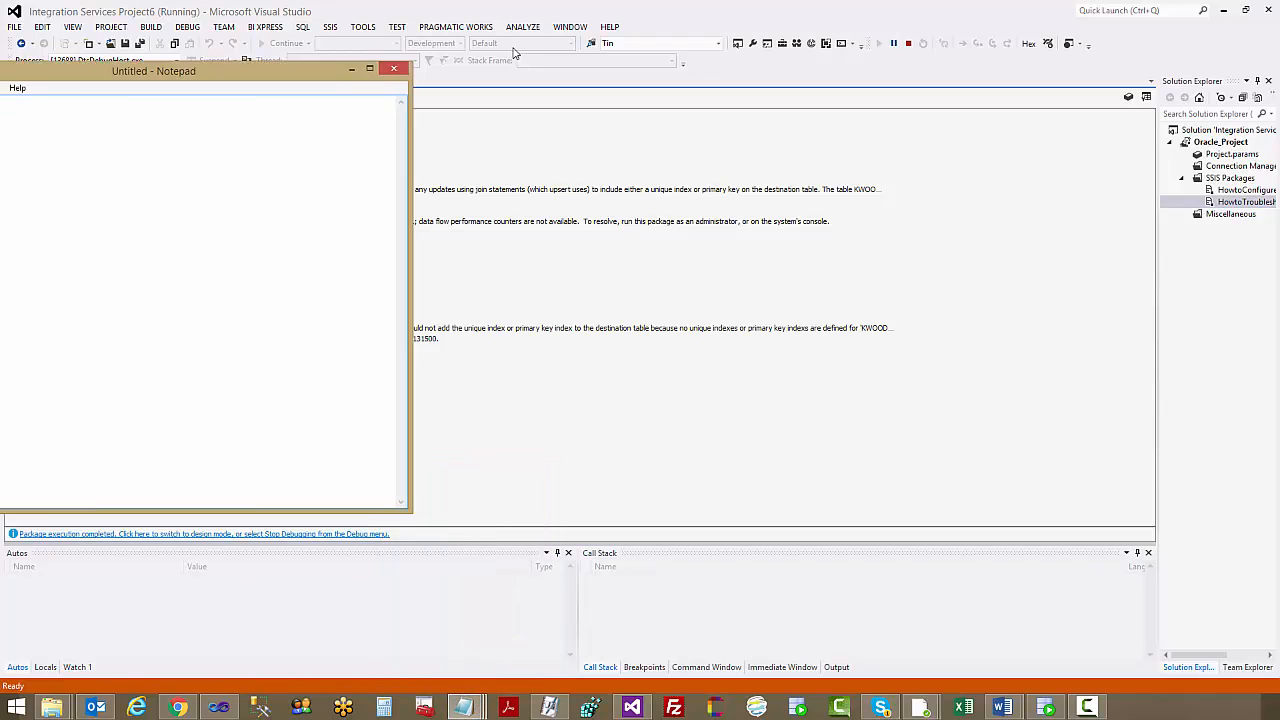
{"action": "type", "text": "[TF Oracle Upsert Destination [26]] Error: An error occurred with the following error message: \"Oracle requires any updates using join statements (which upsert uses) to include either a unique index or primary key on the destination table. The table KWOOD.ORACLETESTTABLE_DESTINATION does not have a unique index or primary key and cannot be used for upsert.\"."}
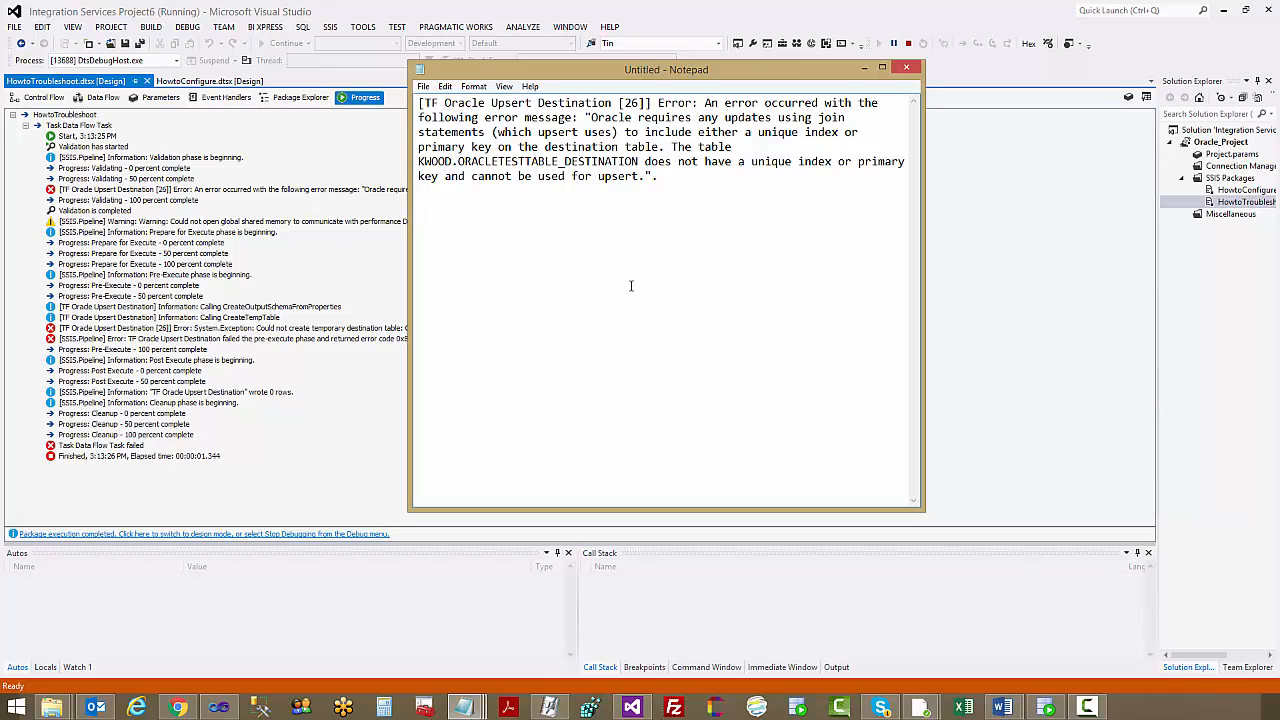
Stop debugging in the data flow and review the TF Oracle Upsert Destination's column mappings without changing them
{"action": "left_click", "coordinate": [289, 292]}
{"action": "left_click", "coordinate": [115, 102]}
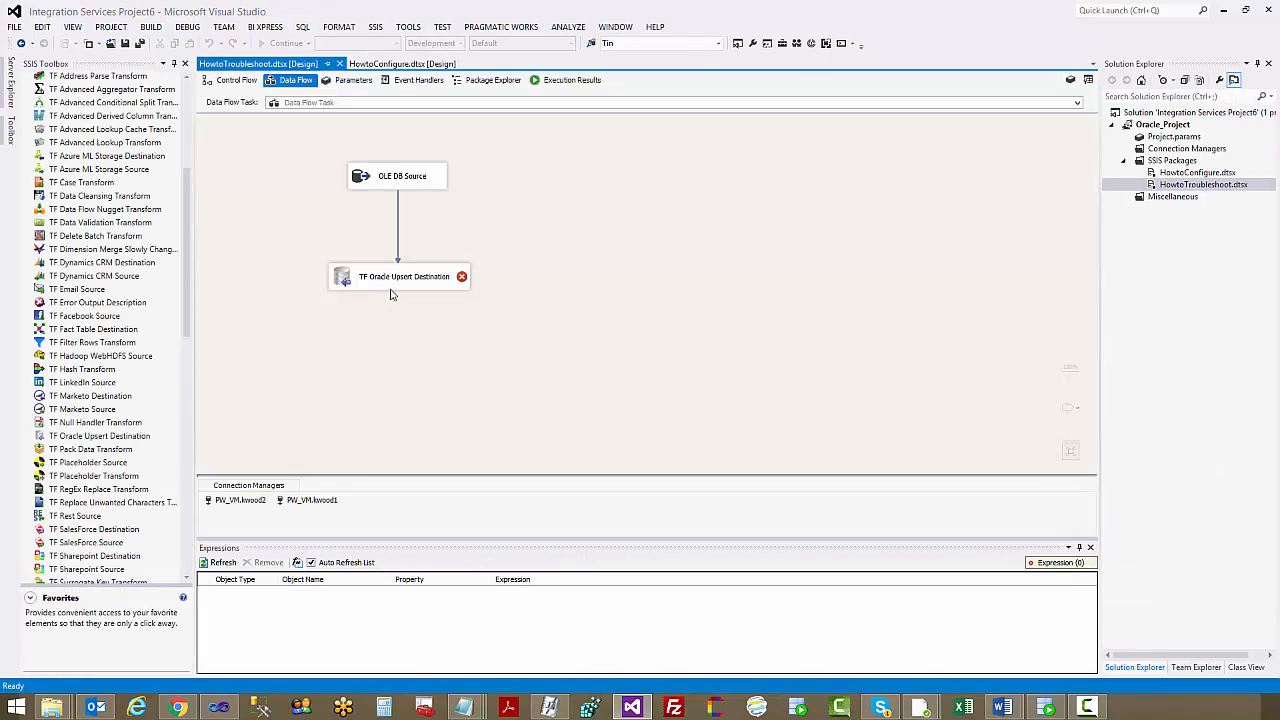
{"action": "double_click", "coordinate": [399, 281]}
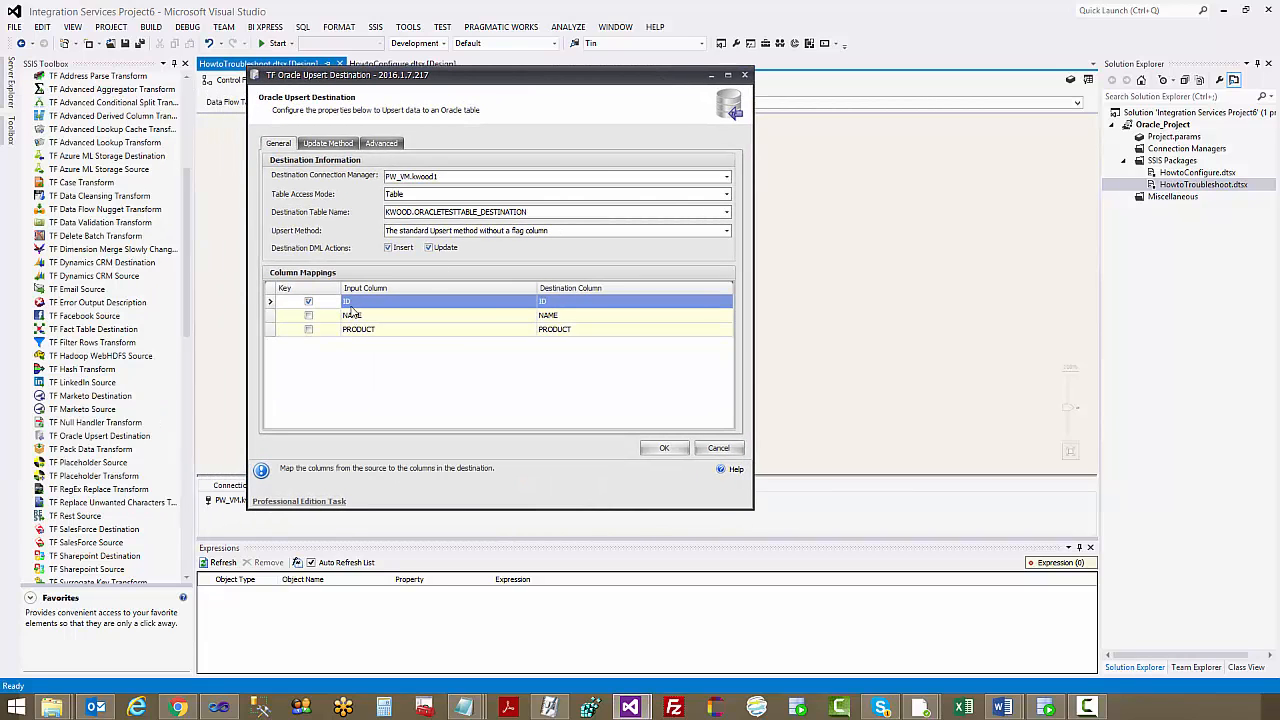
{"action": "left_click", "coordinate": [716, 449]}
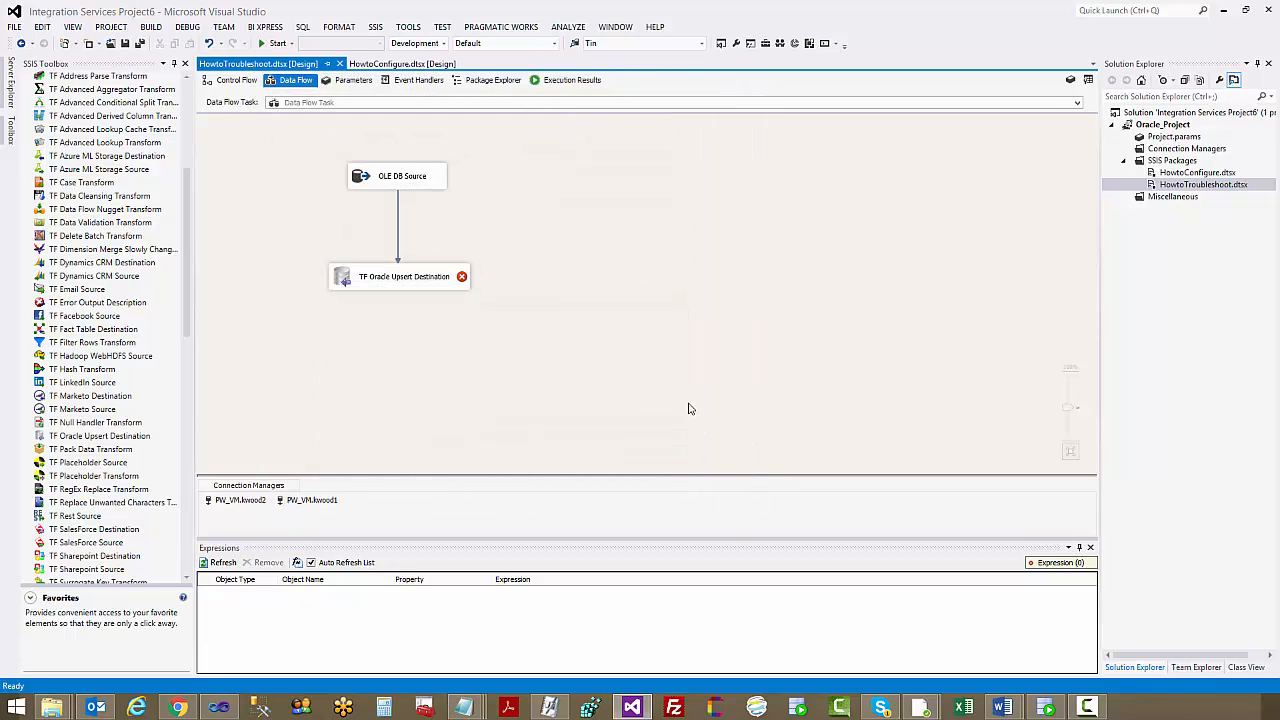
Switch to Oracle SQL Developer and select the ORACLETESTTABLE_DESTINATION table
{"action": "mouse_move", "coordinate": [469, 712]}
{"action": "left_click", "coordinate": [1045, 707]}
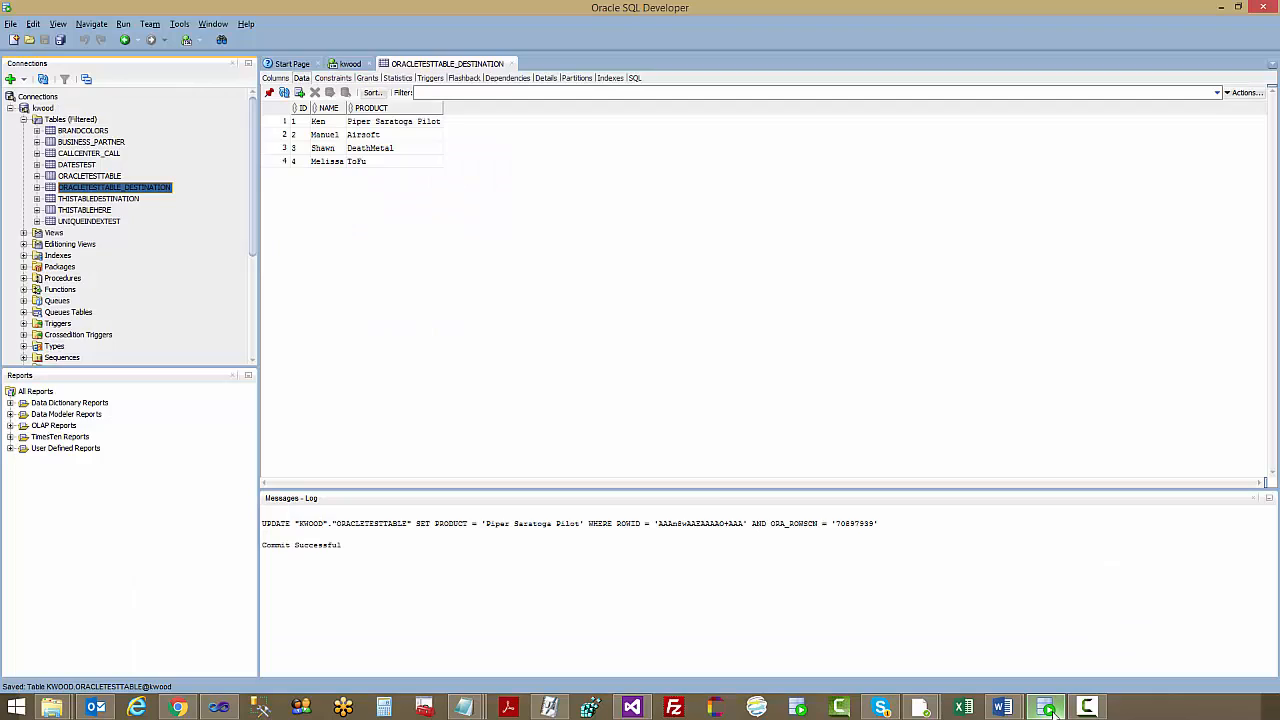
{"action": "left_click", "coordinate": [98, 167]}
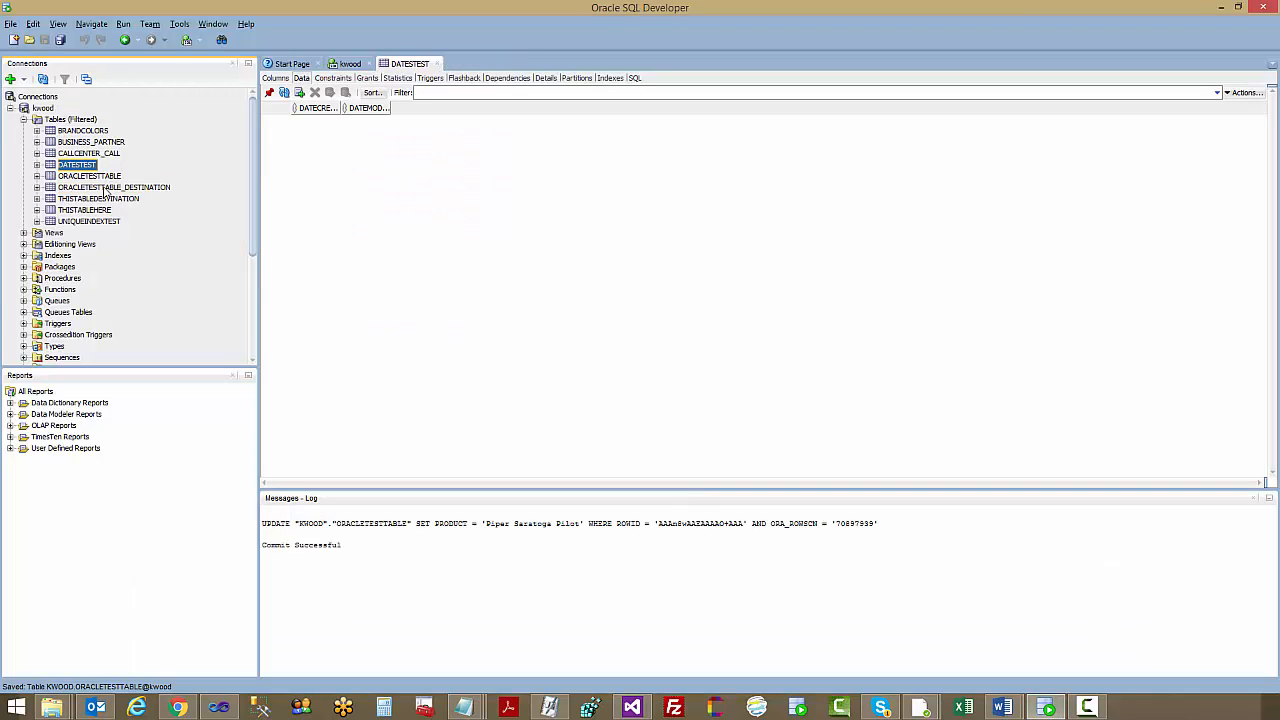
{"action": "left_click", "coordinate": [90, 189]}
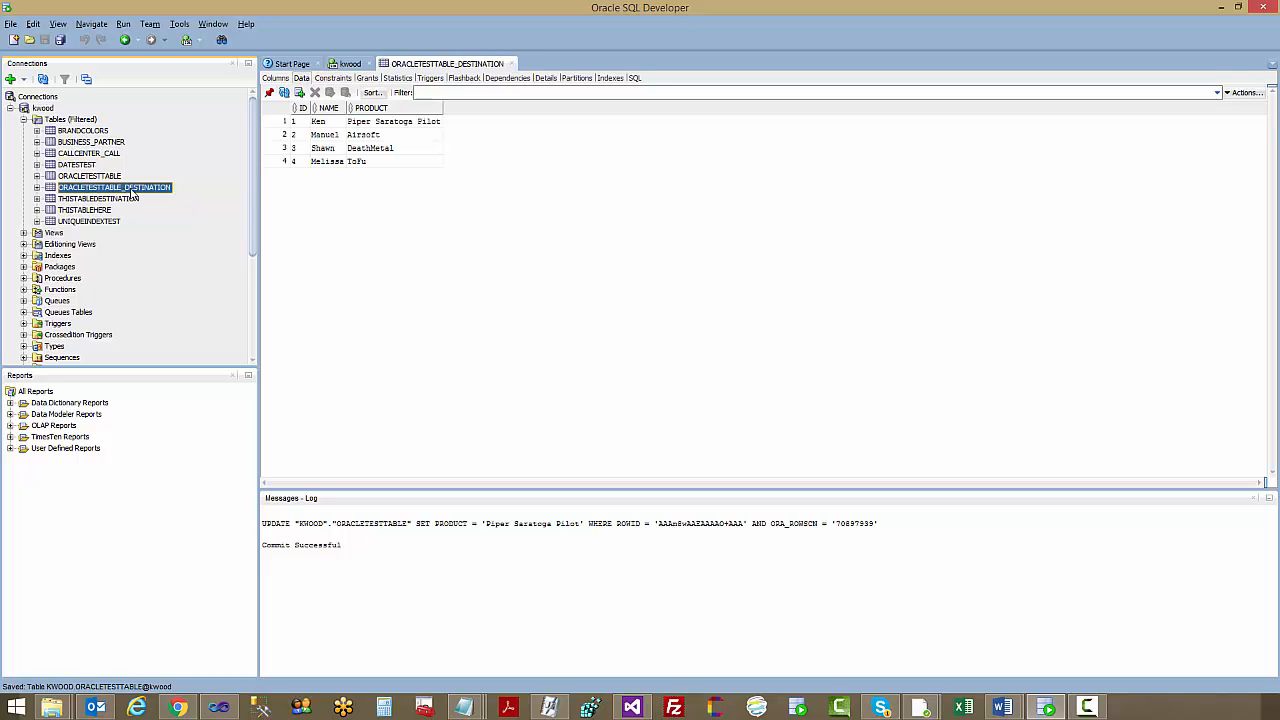
Edit the ORACLETESTTABLE_DESTINATION table to make its ID column the primary key, and accept the change
{"action": "right_click", "coordinate": [132, 193]}
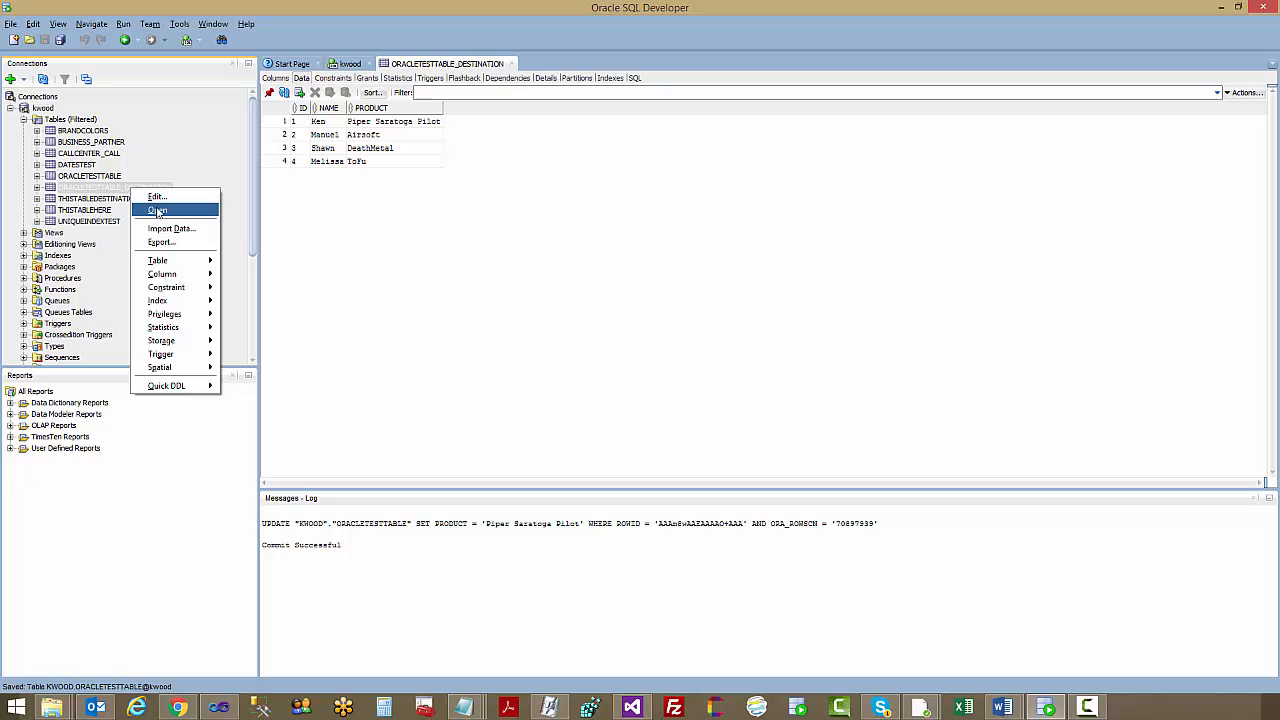
{"action": "left_click", "coordinate": [157, 197]}
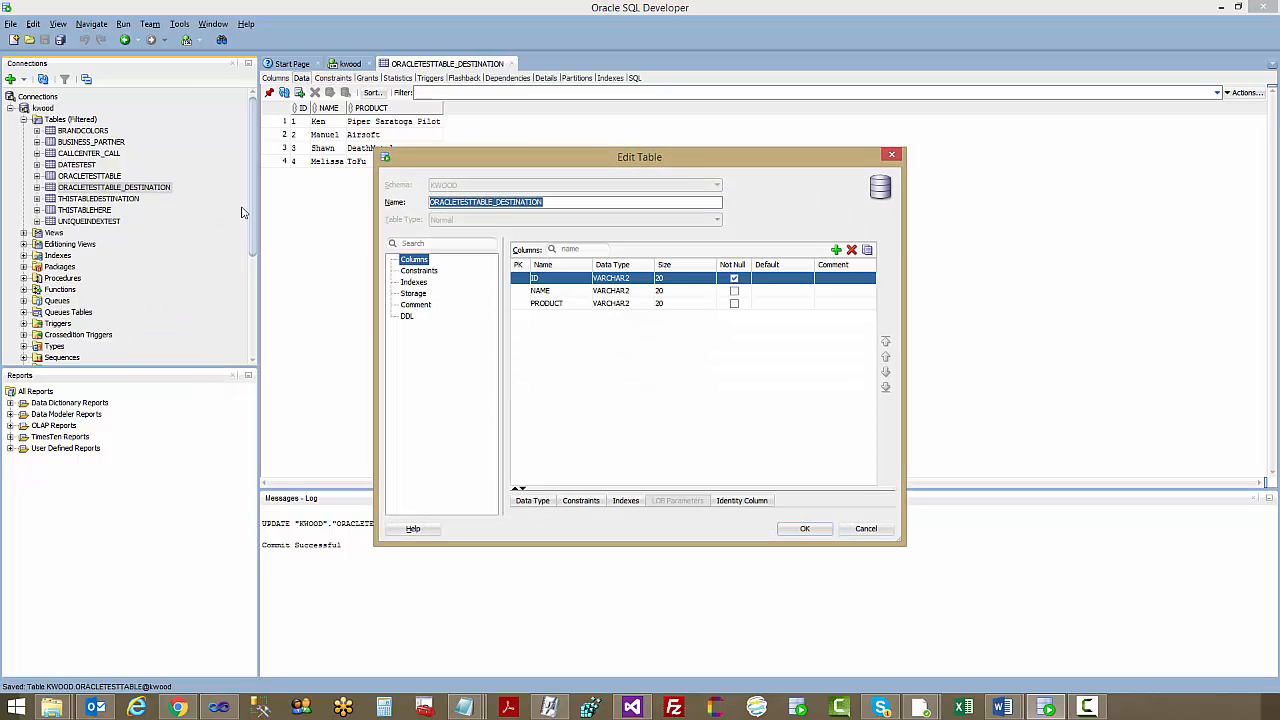
{"action": "left_click", "coordinate": [521, 278]}
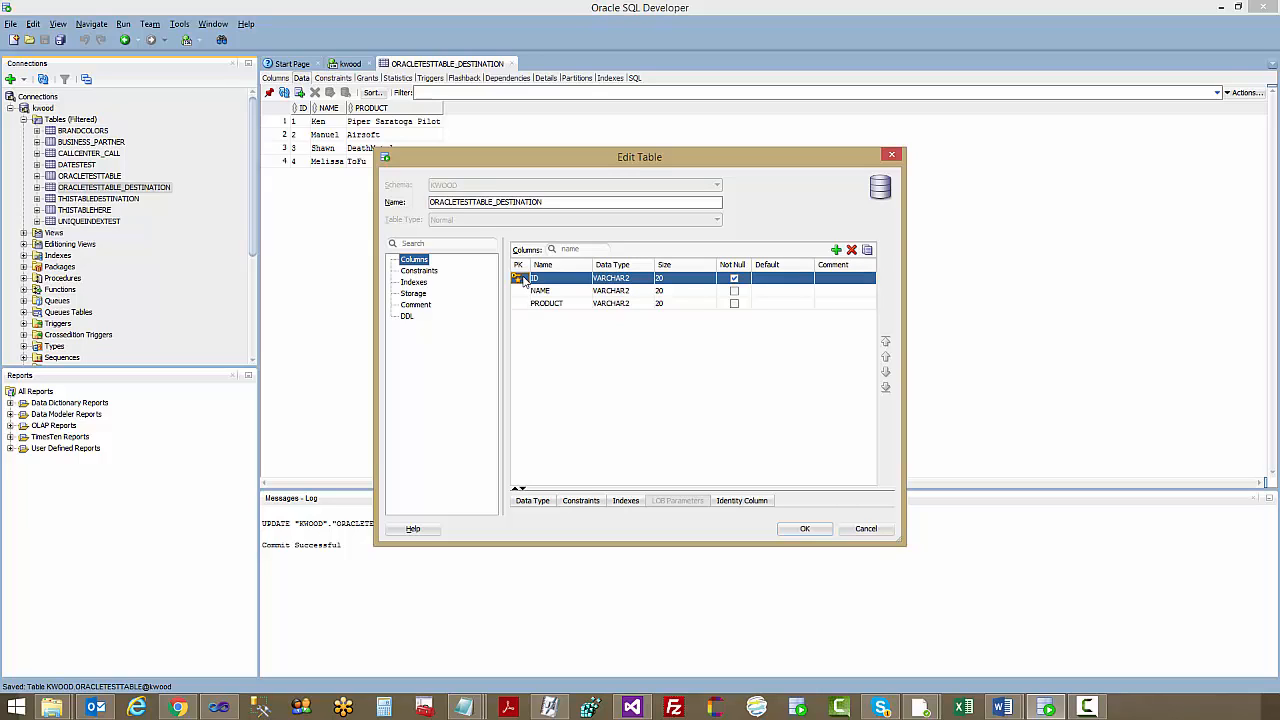
{"action": "left_click", "coordinate": [521, 278]}
{"action": "left_click", "coordinate": [806, 529]}
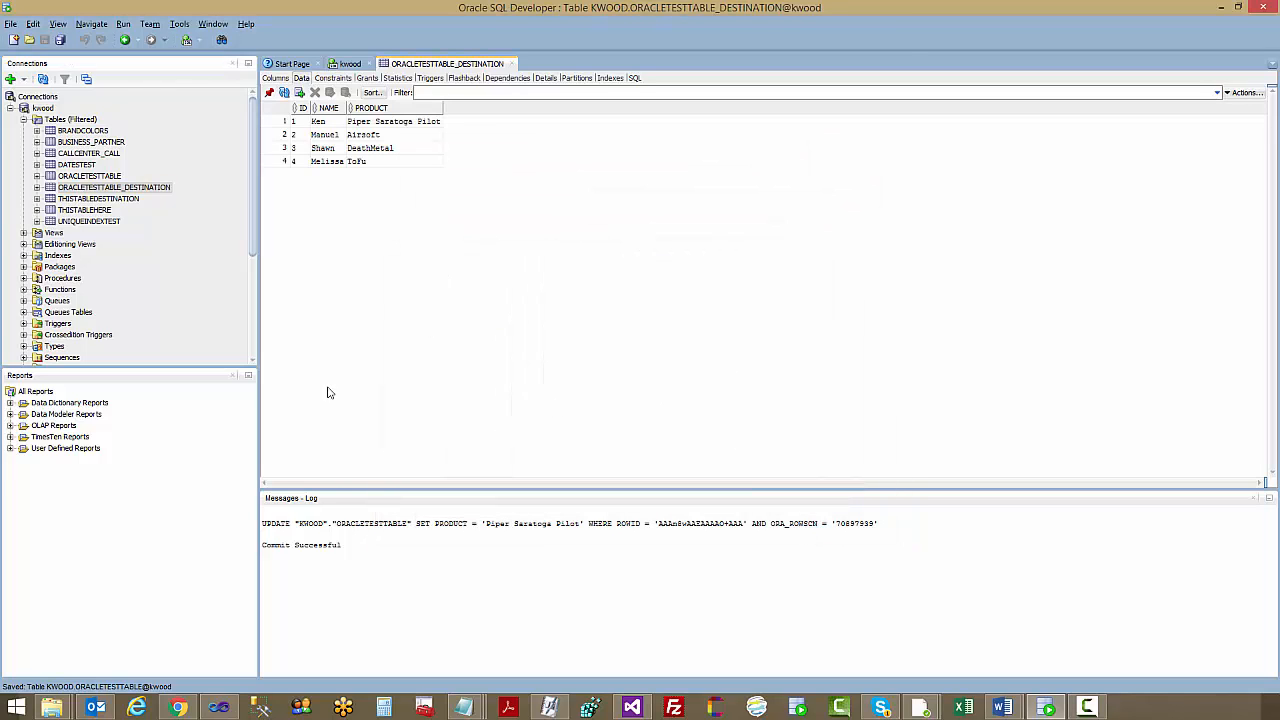
Switch back to Visual Studio, reopen the TF Oracle Upsert Destination's settings and accept them to revalidate the component
{"action": "left_click", "coordinate": [632, 708]}
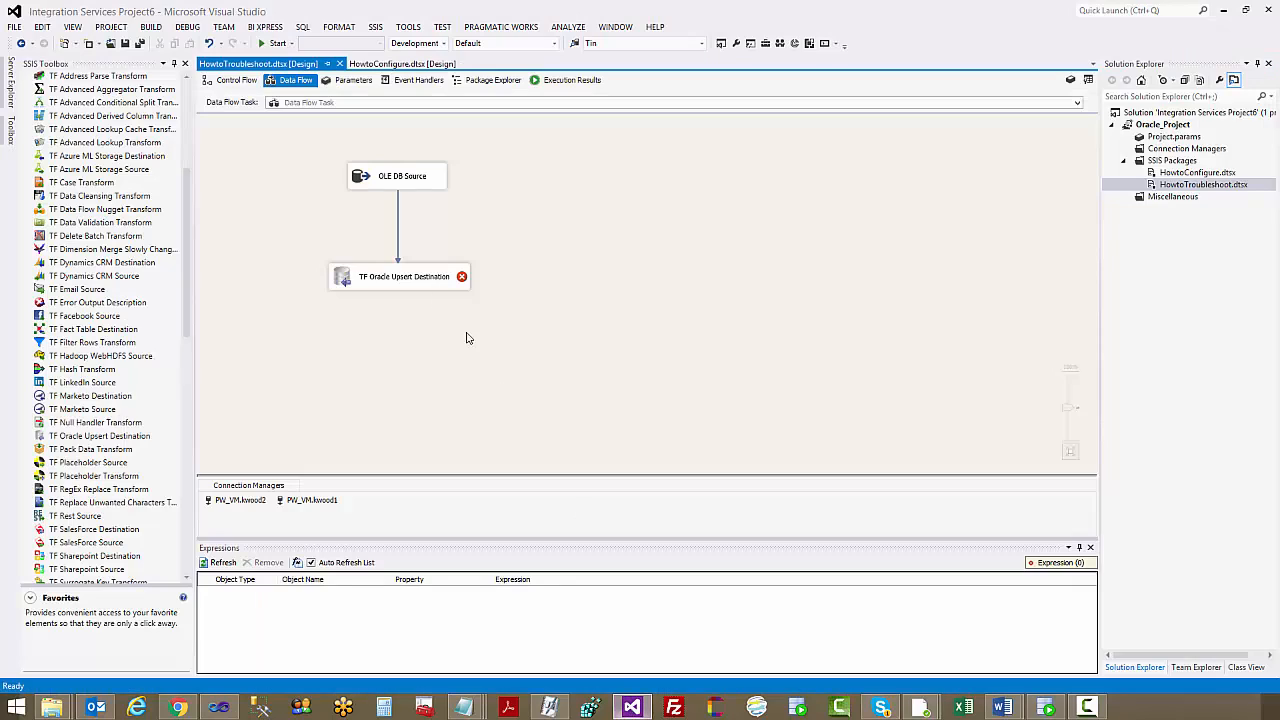
{"action": "left_click", "coordinate": [383, 270]}
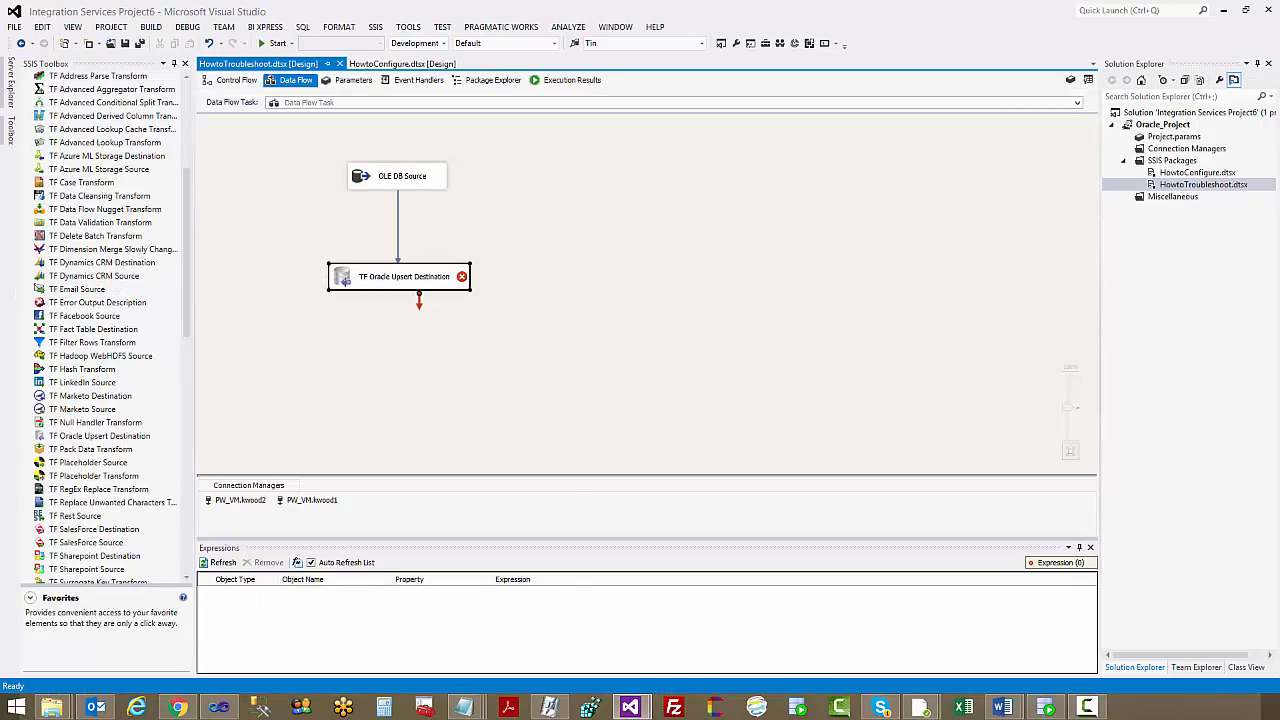
{"action": "double_click", "coordinate": [383, 276]}
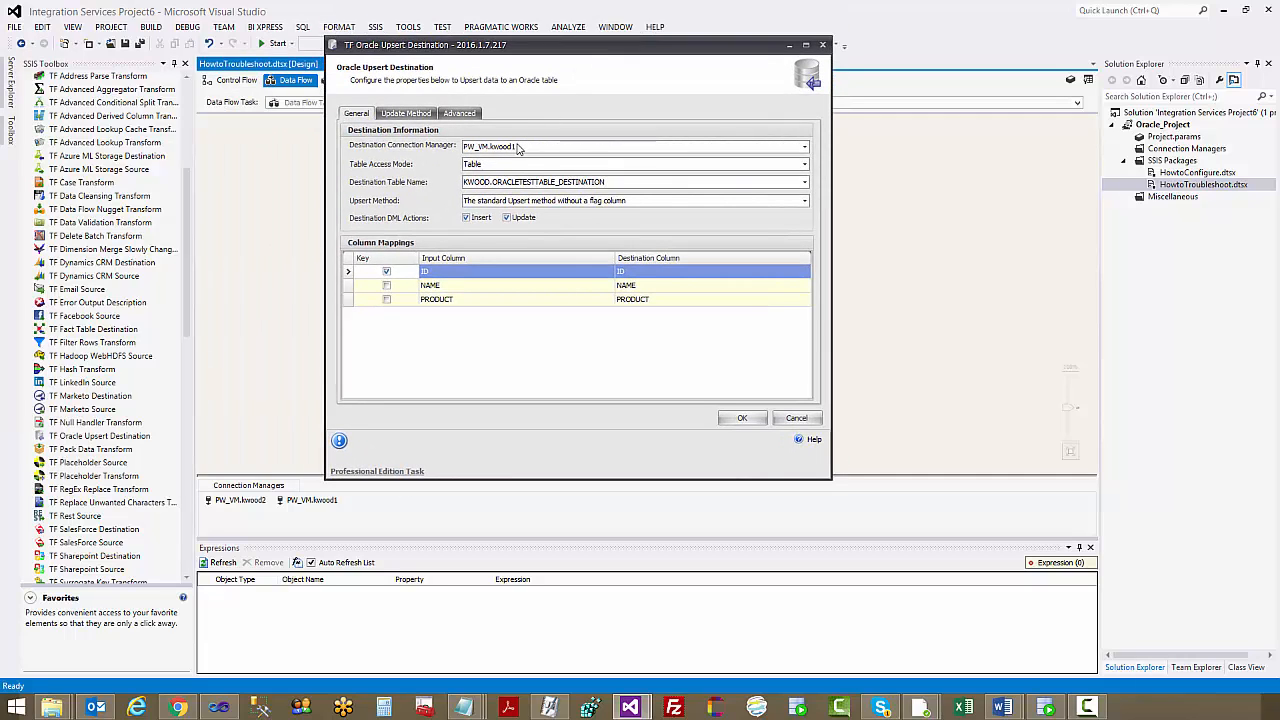
{"action": "left_click", "coordinate": [519, 147]}
{"action": "left_click", "coordinate": [536, 181]}
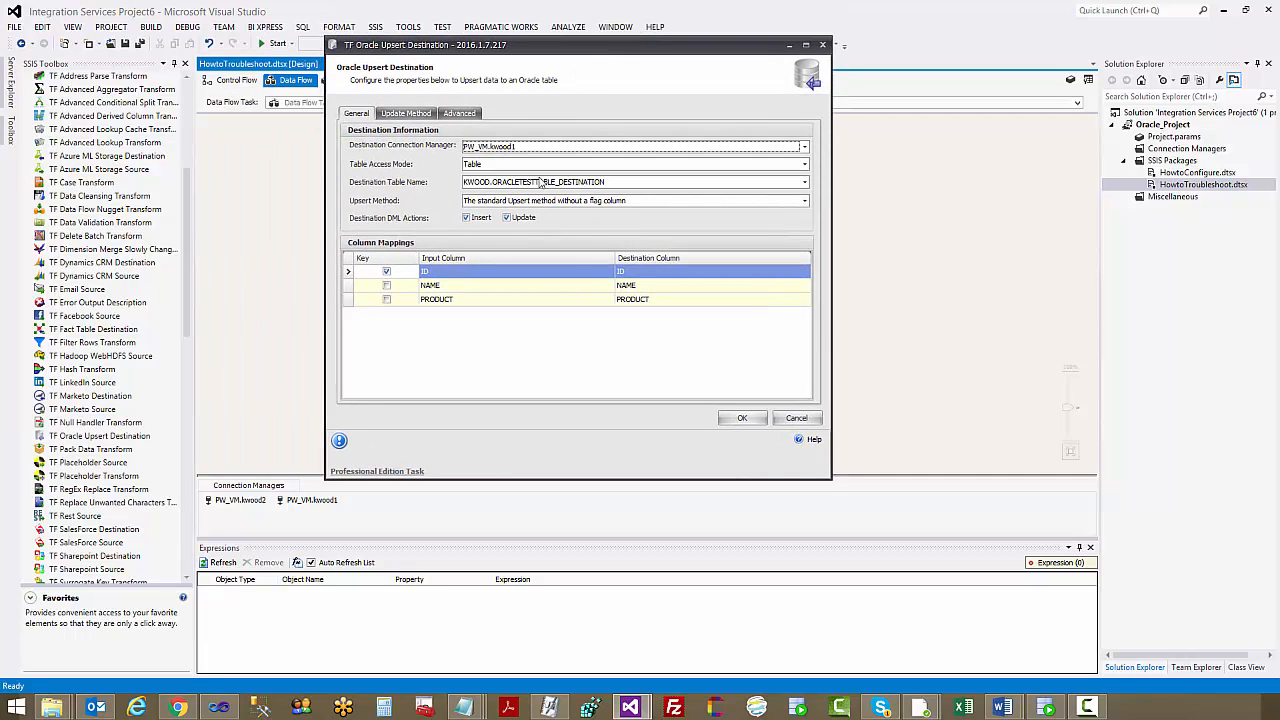
{"action": "left_click", "coordinate": [742, 418]}
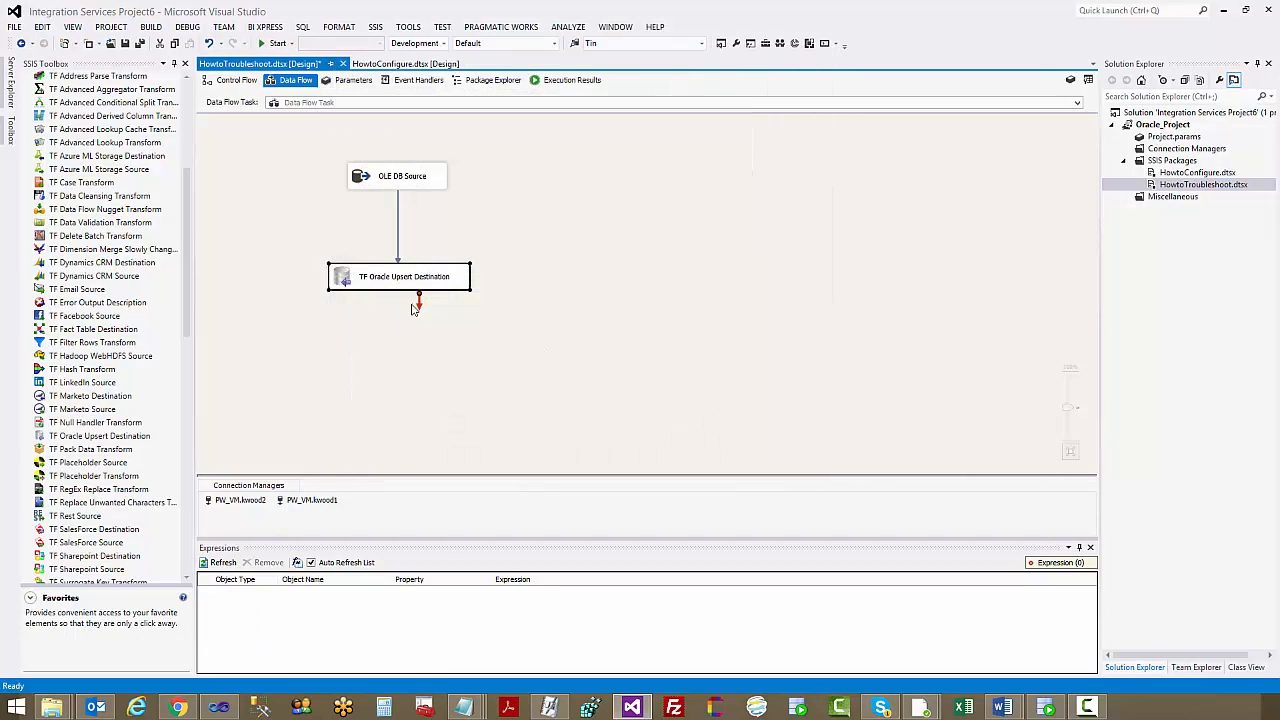
Execute the data flow task and open its execution progress log
{"action": "left_click", "coordinate": [455, 340]}
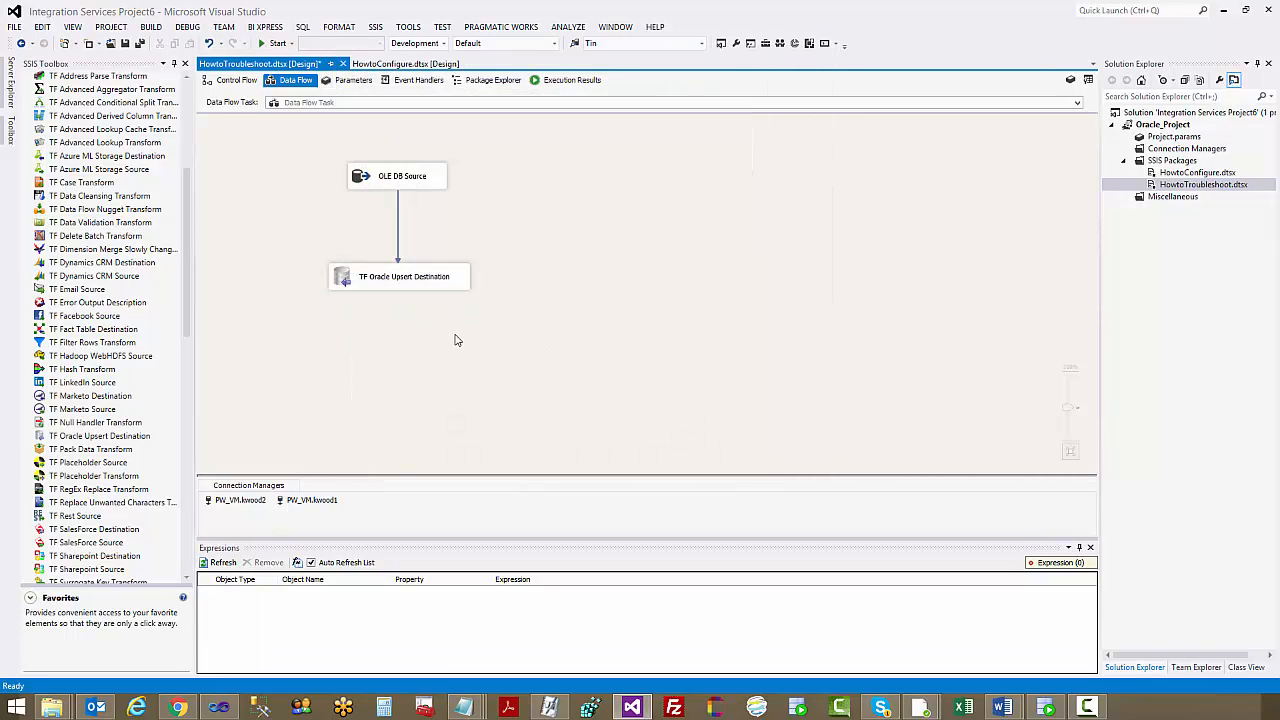
{"action": "right_click", "coordinate": [517, 204]}
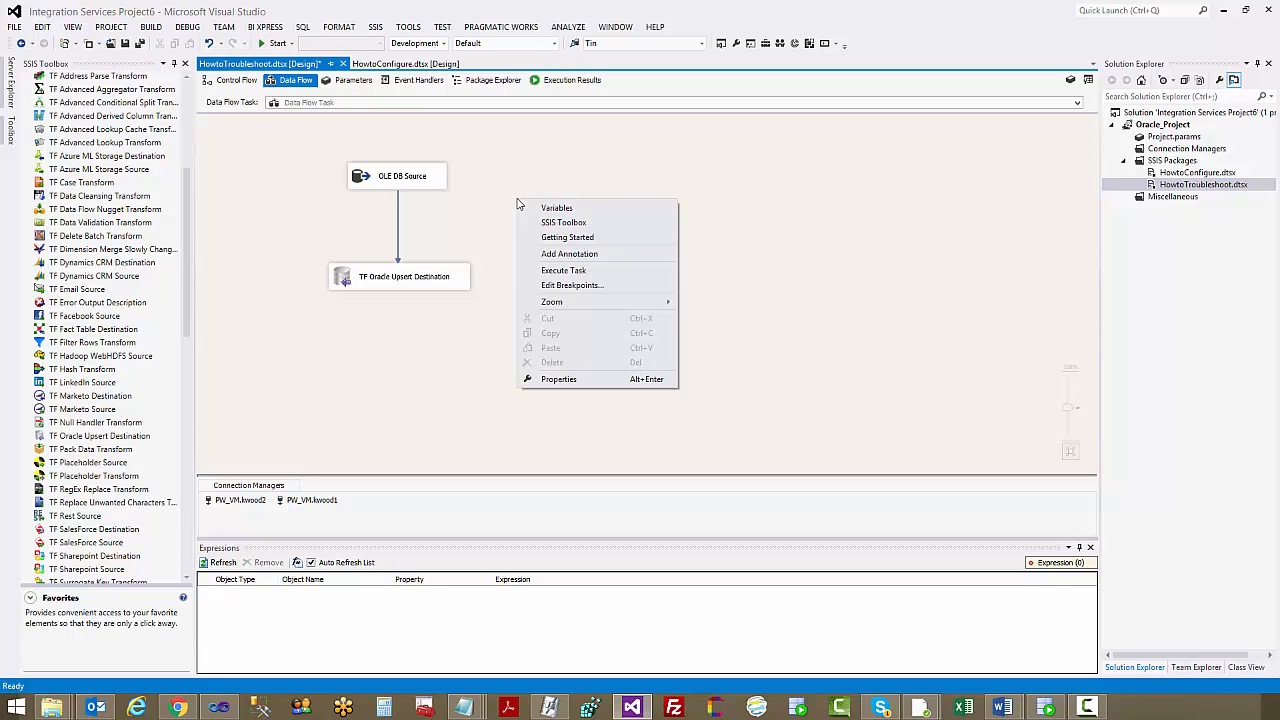
{"action": "left_click", "coordinate": [573, 274]}
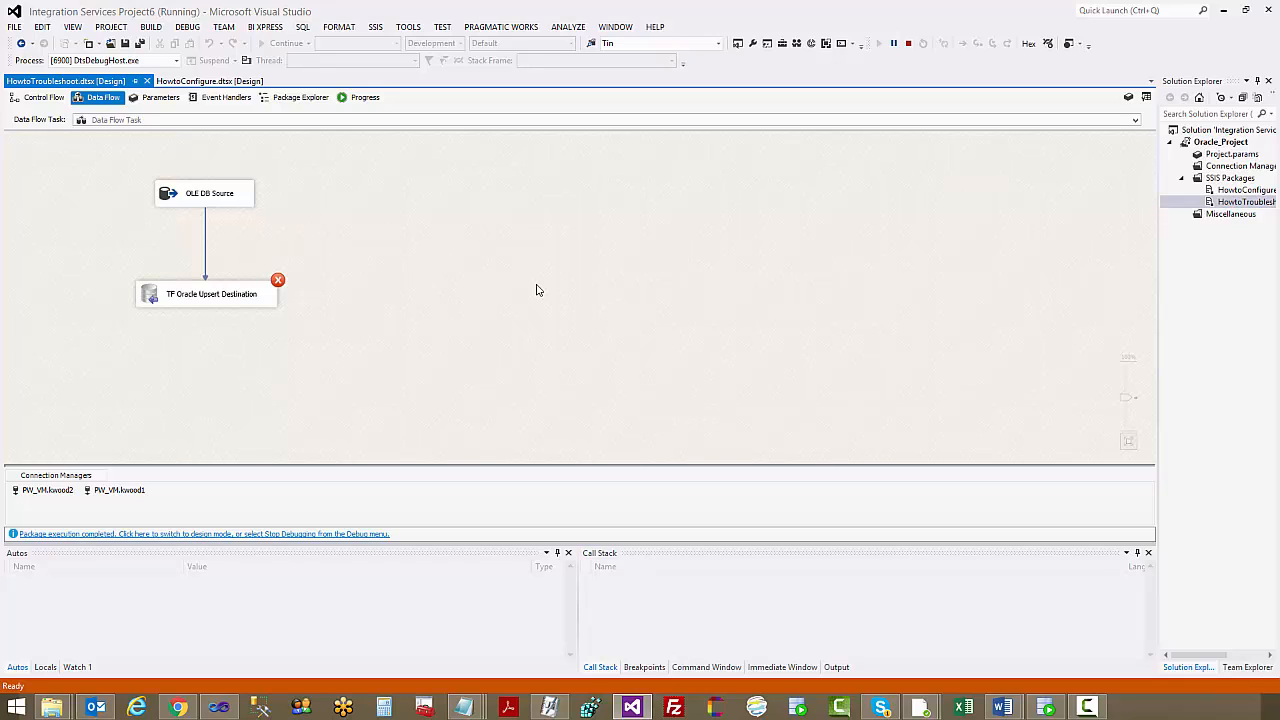
{"action": "left_click", "coordinate": [366, 100]}
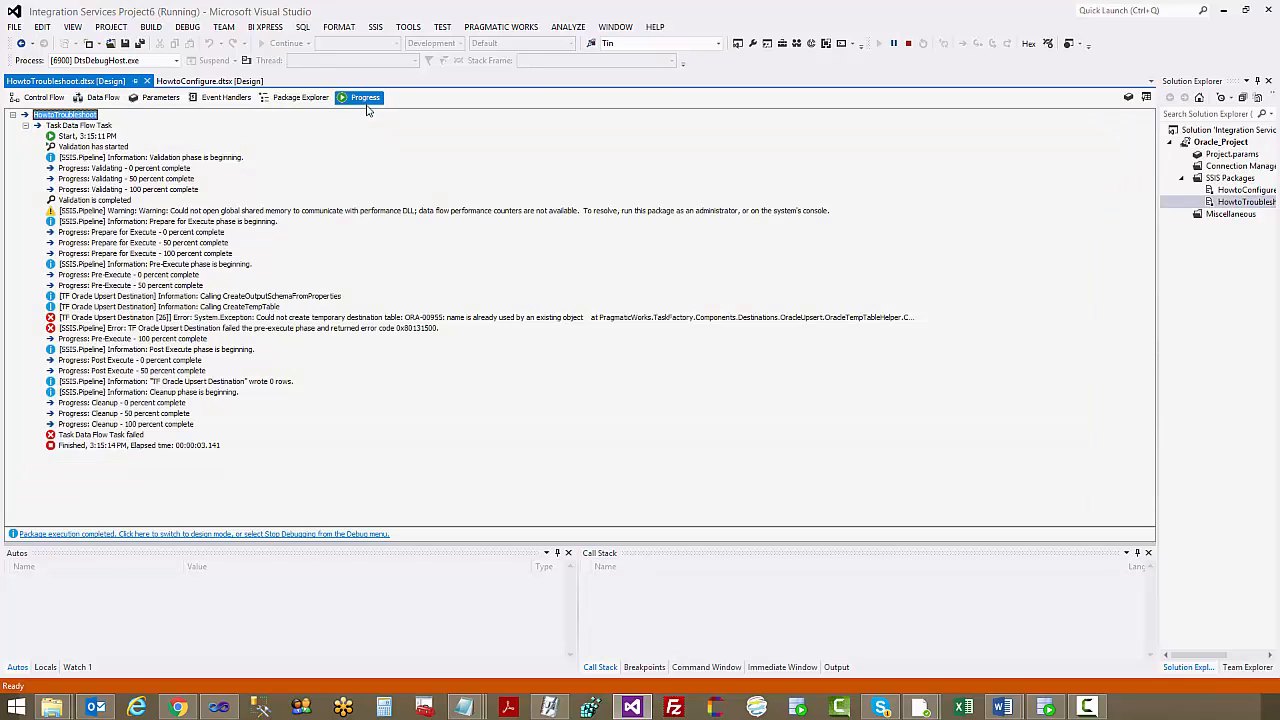
Copy the TF Oracle Upsert Destination error message and paste it into the open Notepad note in place of the old error text
{"action": "left_click", "coordinate": [404, 320]}
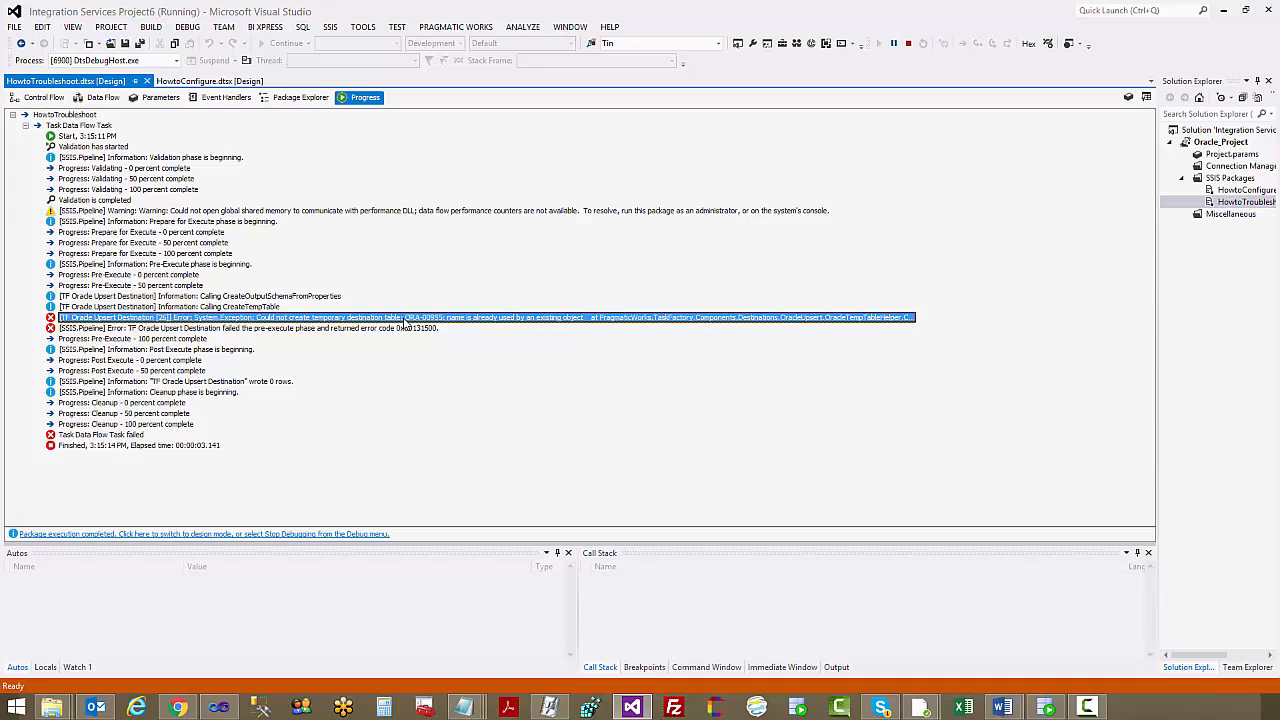
{"action": "left_click", "coordinate": [462, 707]}
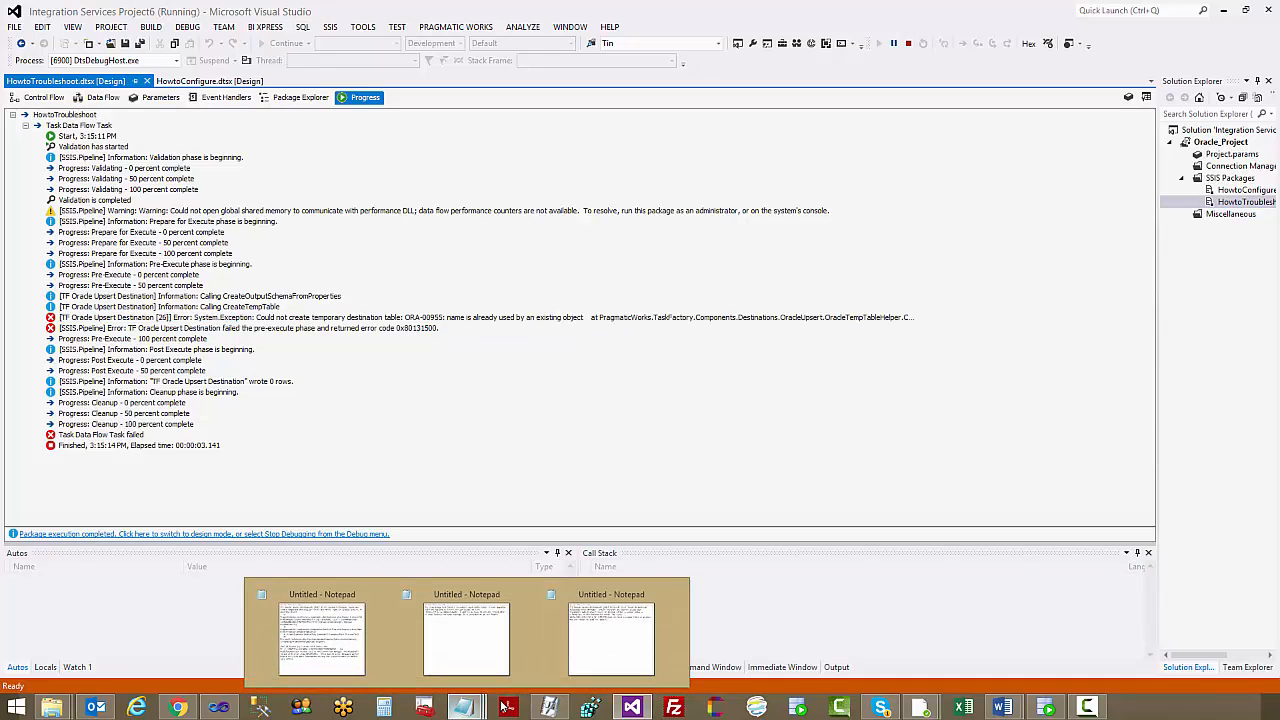
{"action": "left_click", "coordinate": [617, 657]}
{"action": "key", "text": "ctrl+a"}
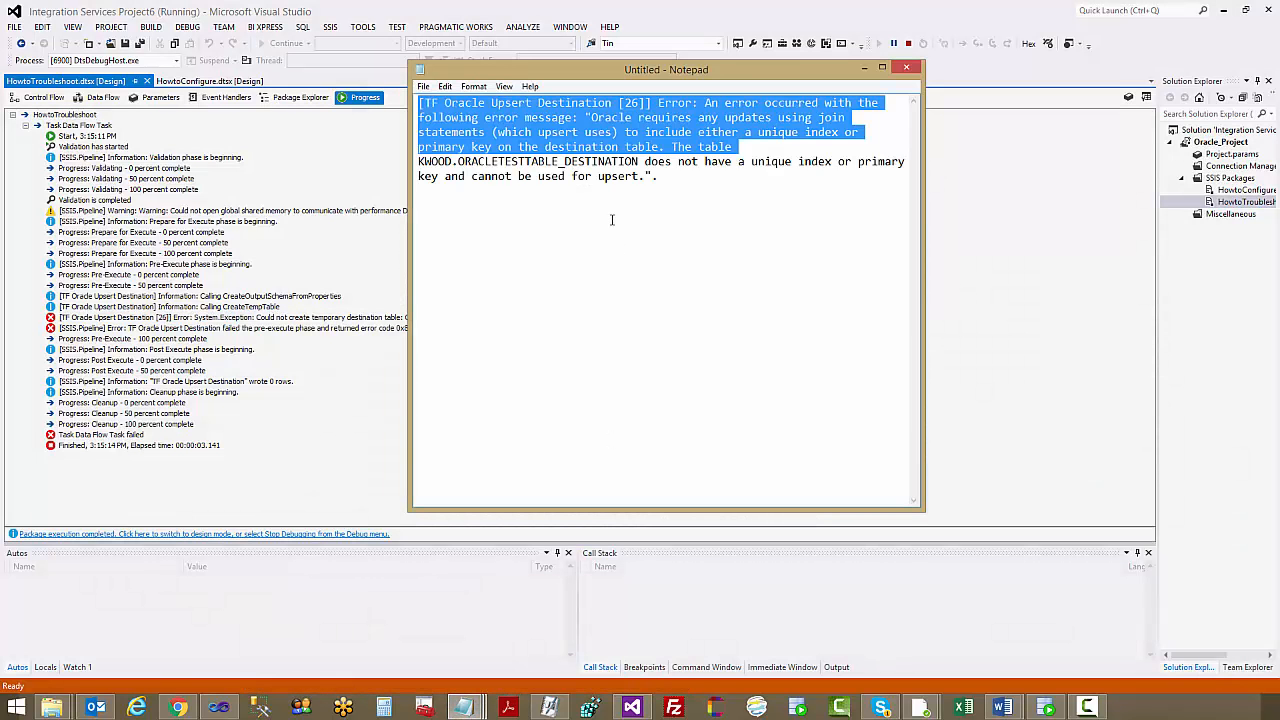
{"action": "key", "text": "Delete"}
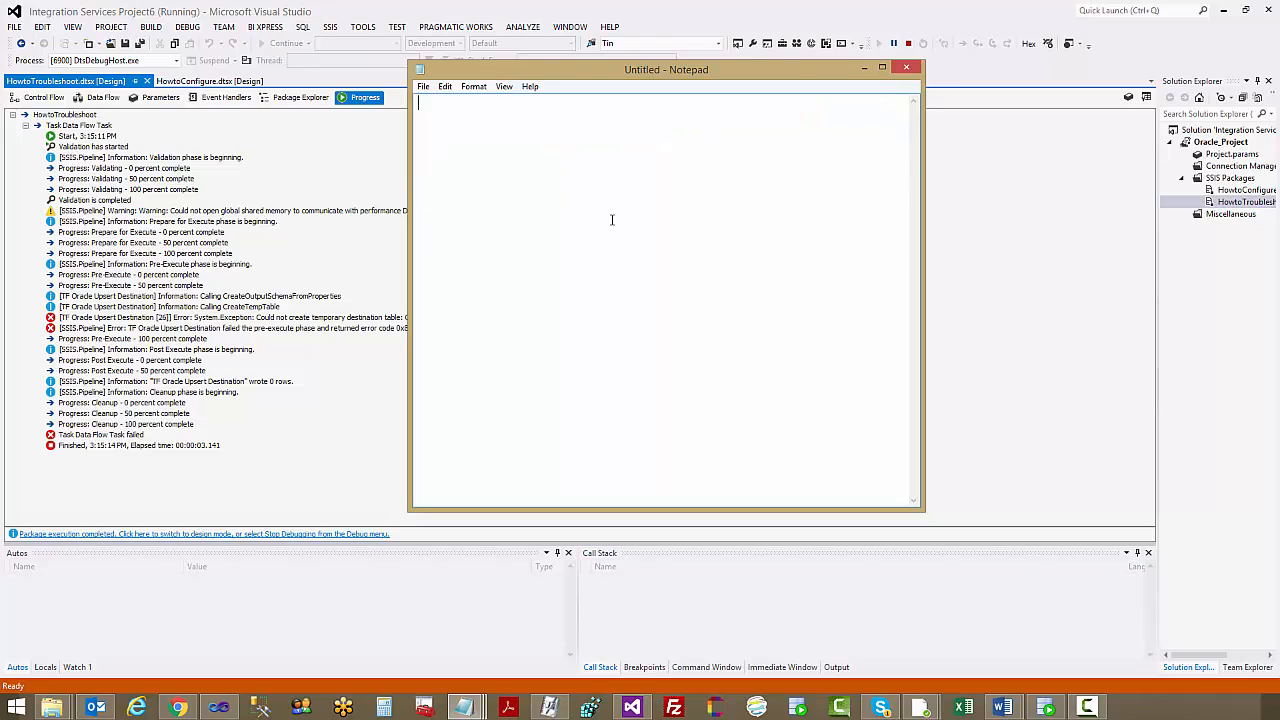
{"action": "key", "text": "ctrl+v"}
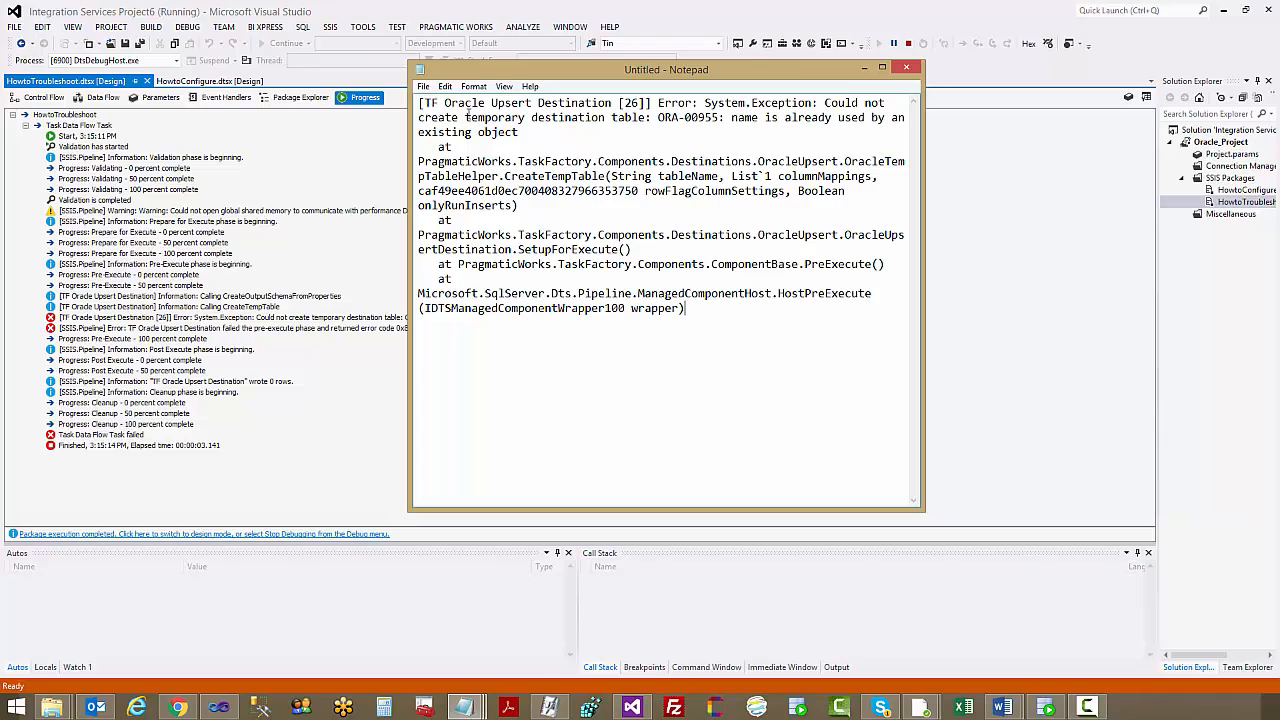
Review the temporary destination table error in Notepad, return to Visual Studio, and stop debugging to get back to the data flow design
{"action": "left_click_drag", "start_coordinate": [465, 117], "coordinate": [600, 118]}
{"action": "left_click", "coordinate": [600, 120]}
{"action": "left_click", "coordinate": [535, 7]}
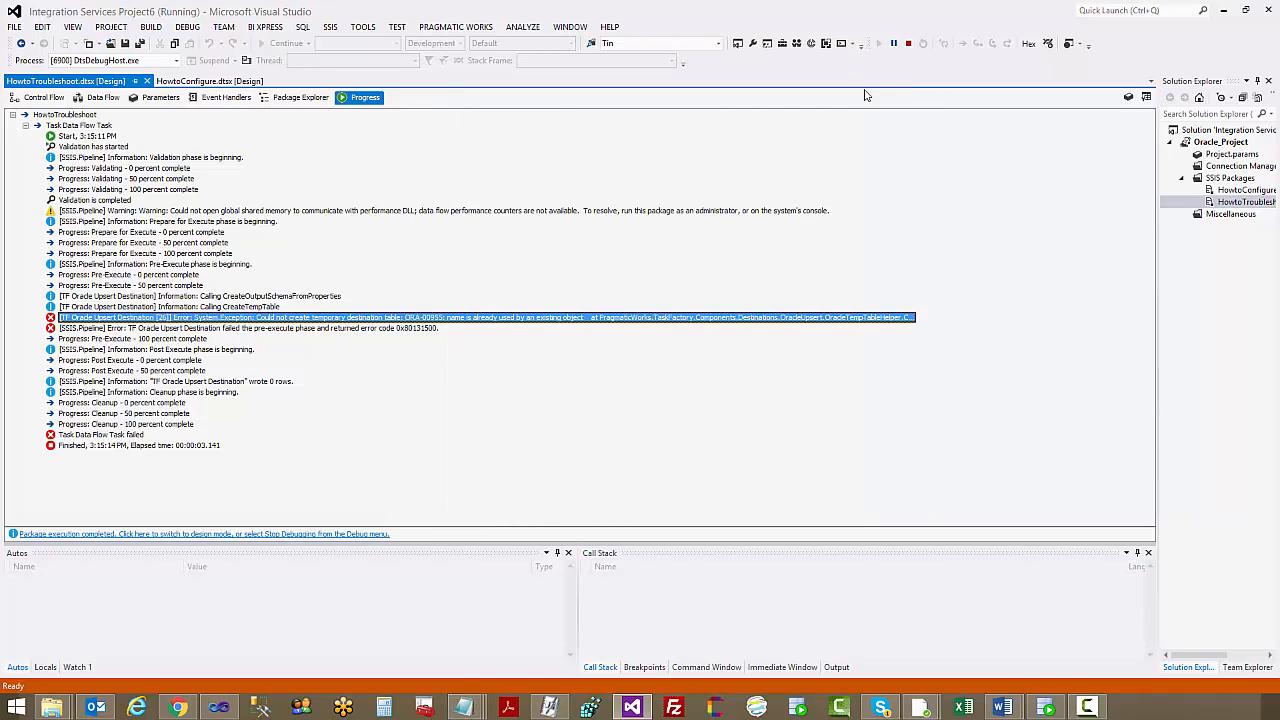
{"action": "left_click", "coordinate": [910, 46]}
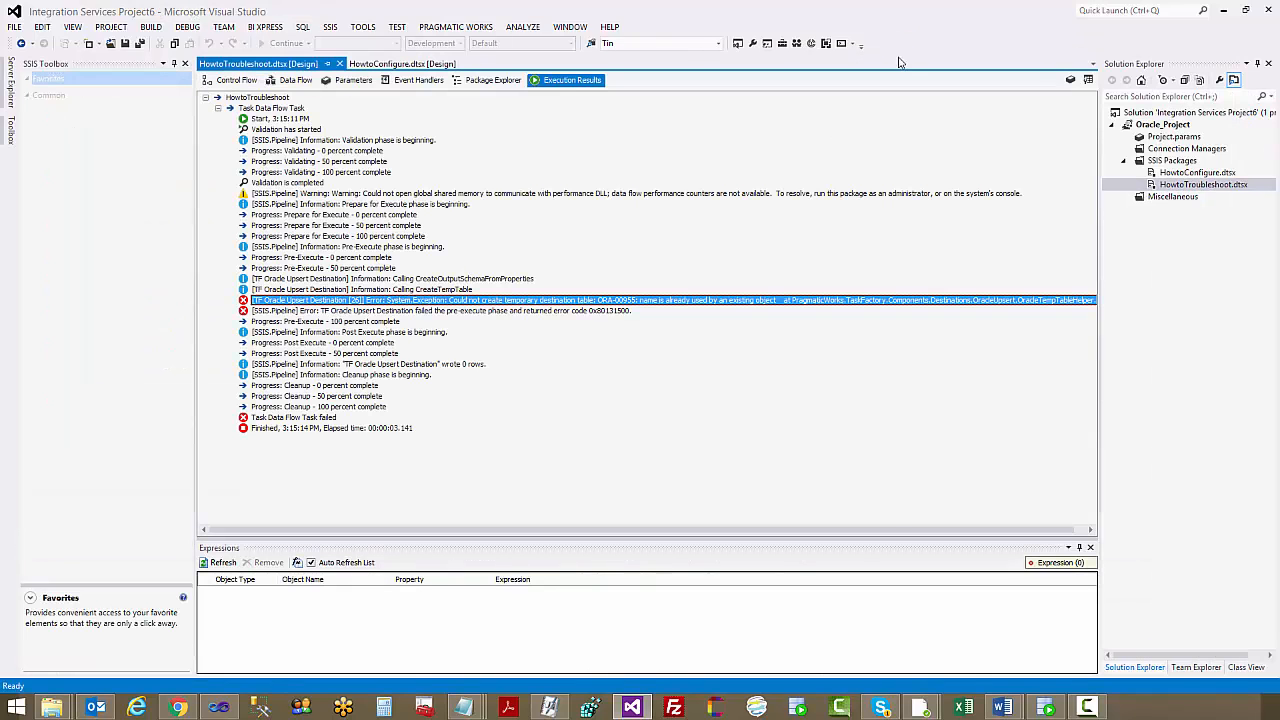
{"action": "left_click", "coordinate": [294, 80]}
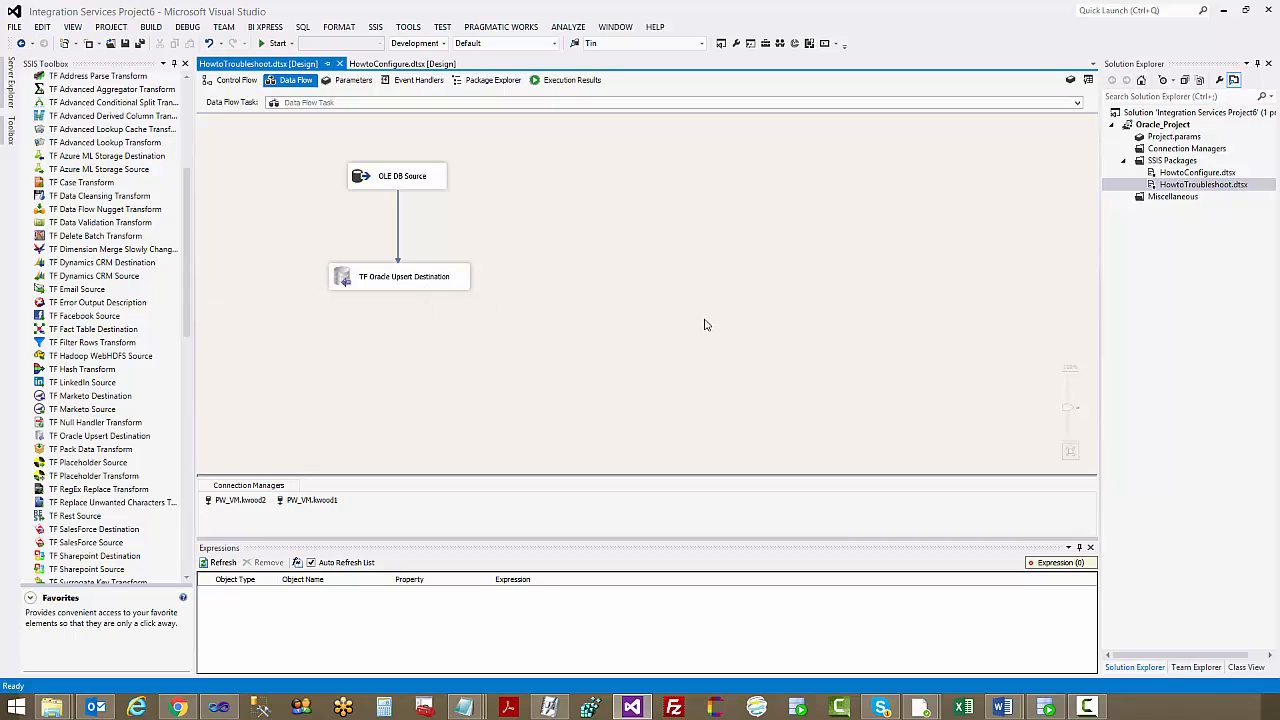
Switch to Oracle SQL Developer, reload the connection's table list, and compare the ORACLETESTTABLE_DESTINATION and TMPUPS_ORACLETESTTABLE_DESTINA tables
{"action": "left_click", "coordinate": [1045, 708]}
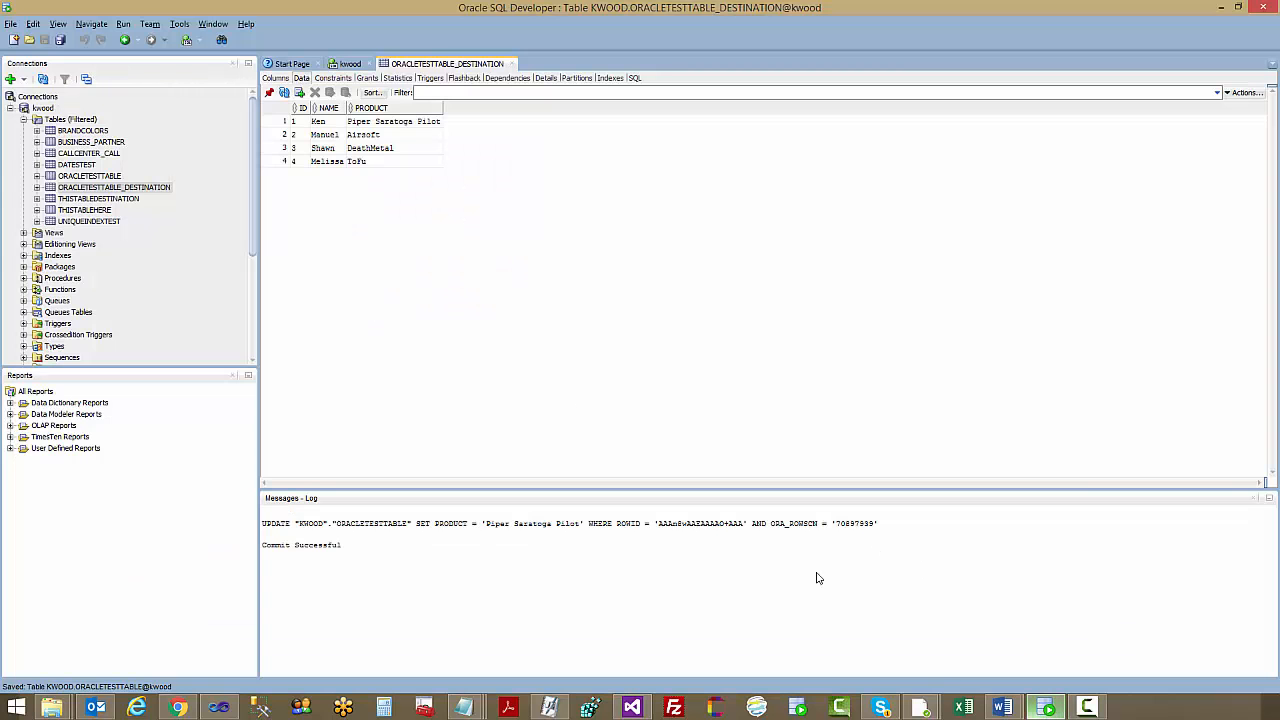
{"action": "left_click", "coordinate": [11, 108]}
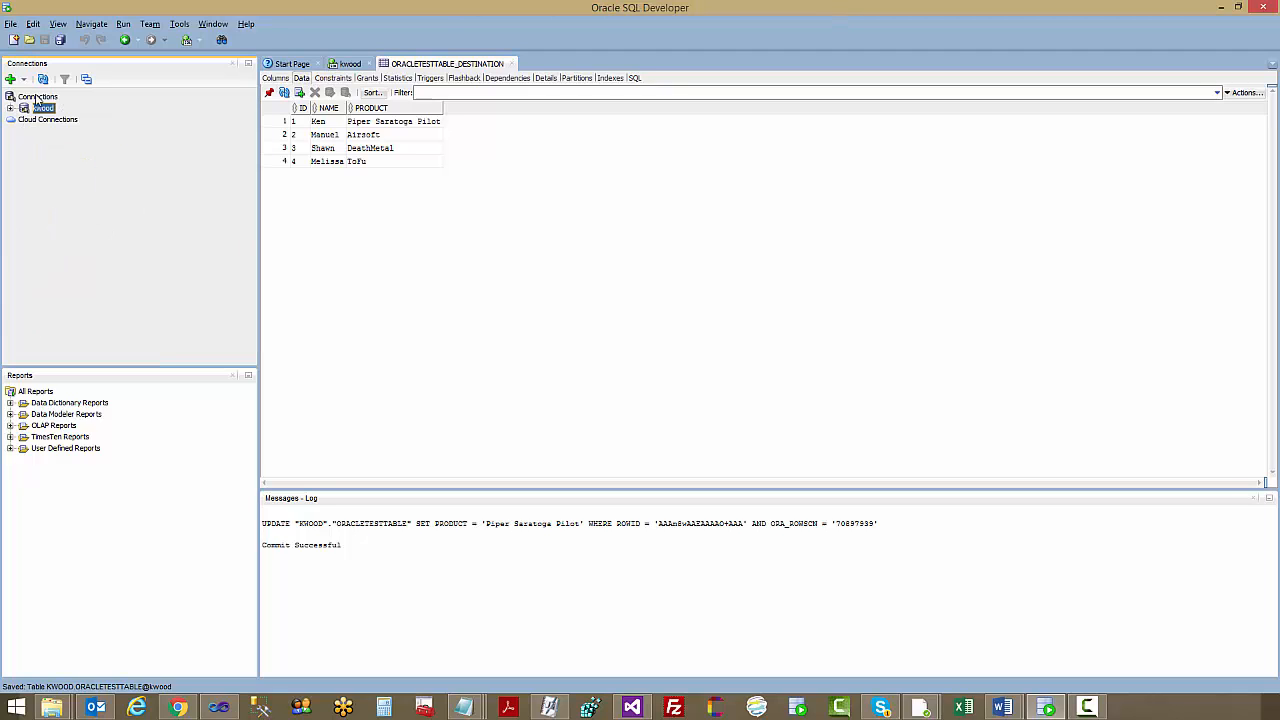
{"action": "left_click", "coordinate": [11, 108]}
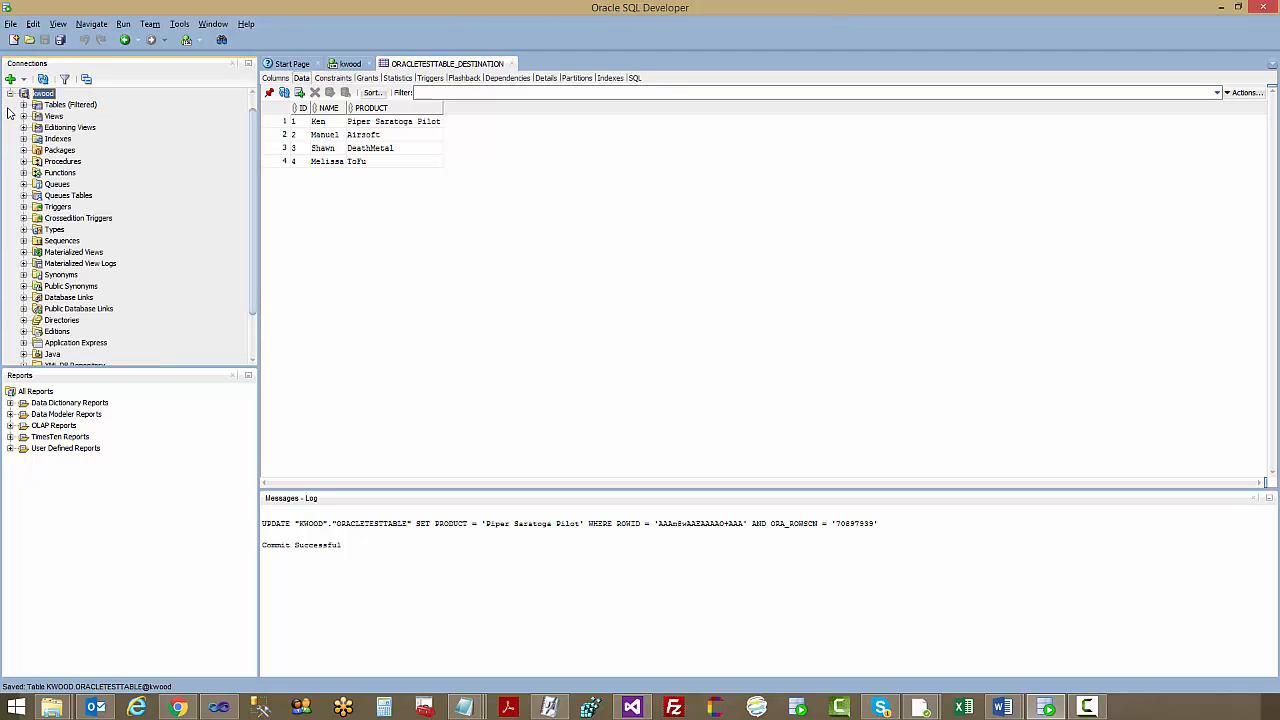
{"action": "left_click", "coordinate": [24, 105]}
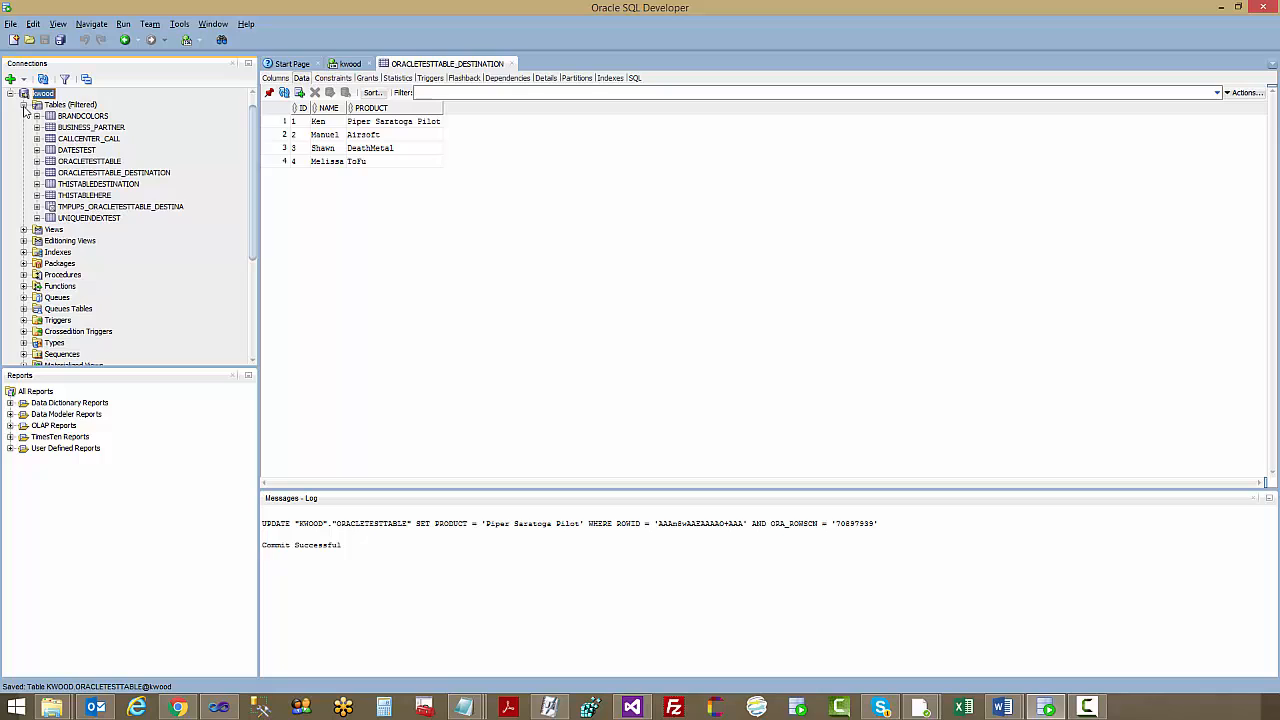
{"action": "left_click", "coordinate": [110, 208]}
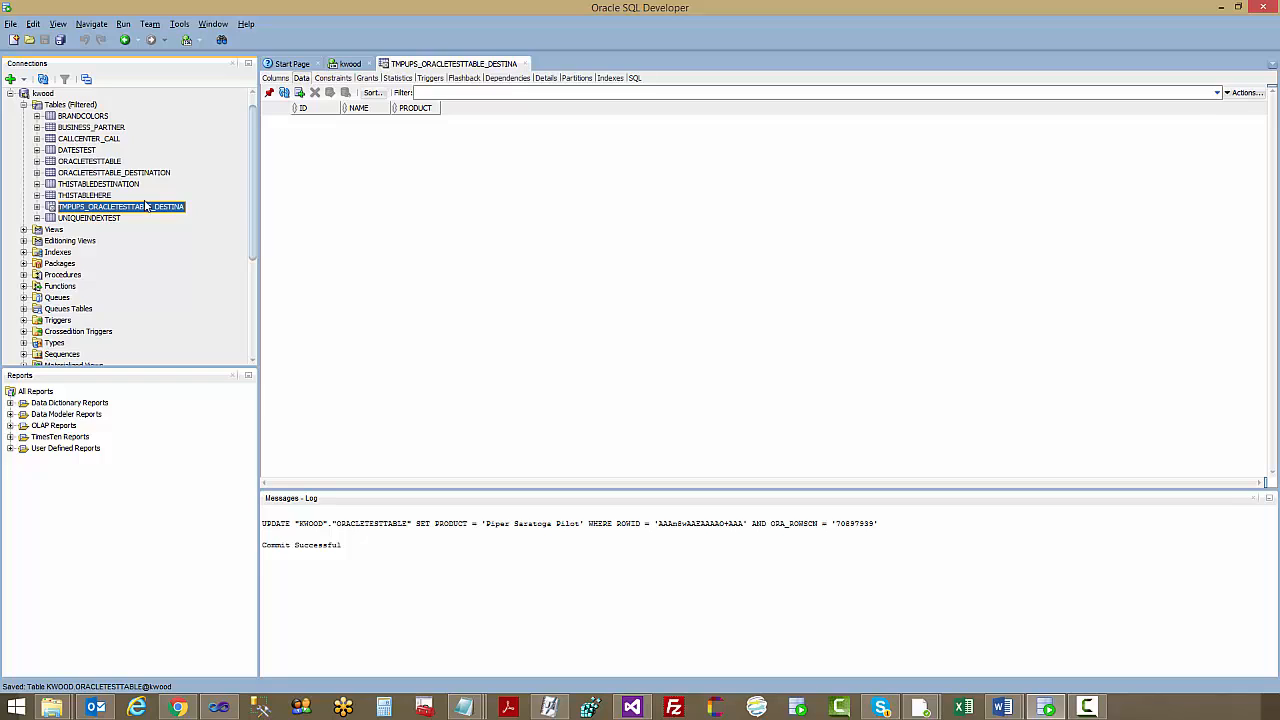
{"action": "left_click", "coordinate": [157, 173]}
{"action": "left_click", "coordinate": [143, 207]}
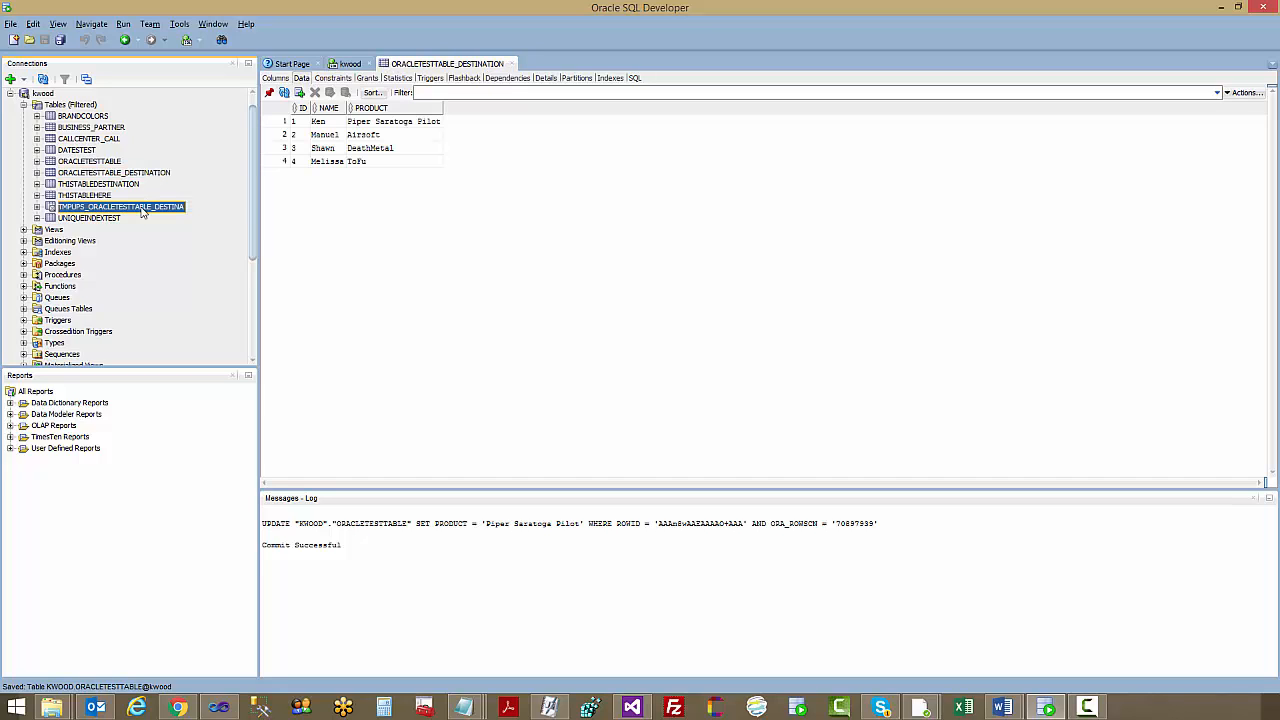
Drop the TMPUPS_ORACLETESTTABLE_DESTINA table without cascading constraints or purging
{"action": "right_click", "coordinate": [143, 211]}
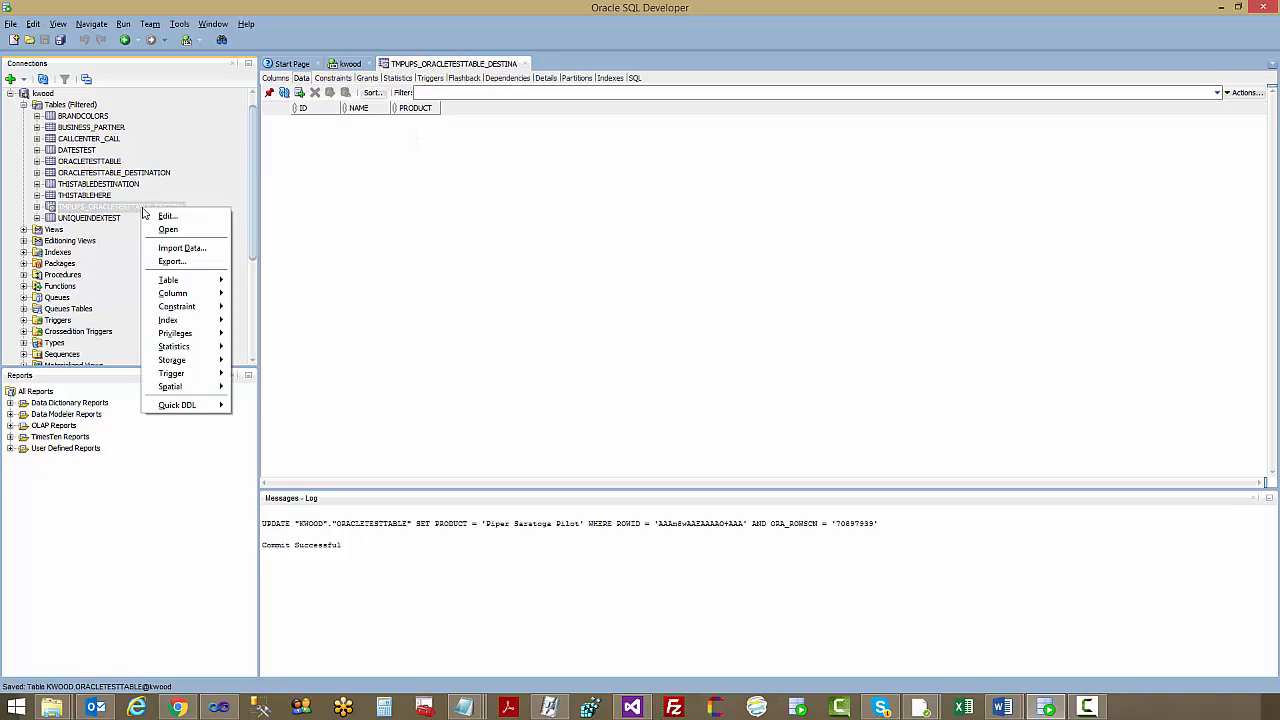
{"action": "mouse_move", "coordinate": [180, 281]}
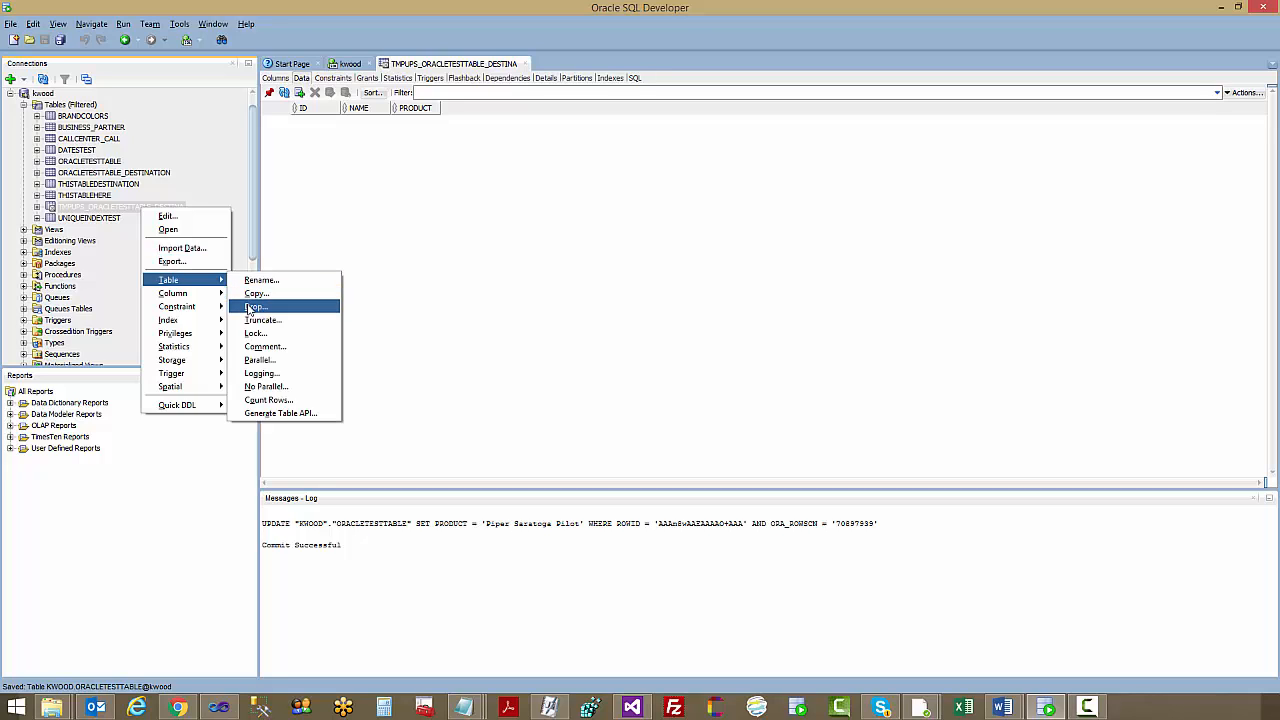
{"action": "left_click", "coordinate": [252, 307]}
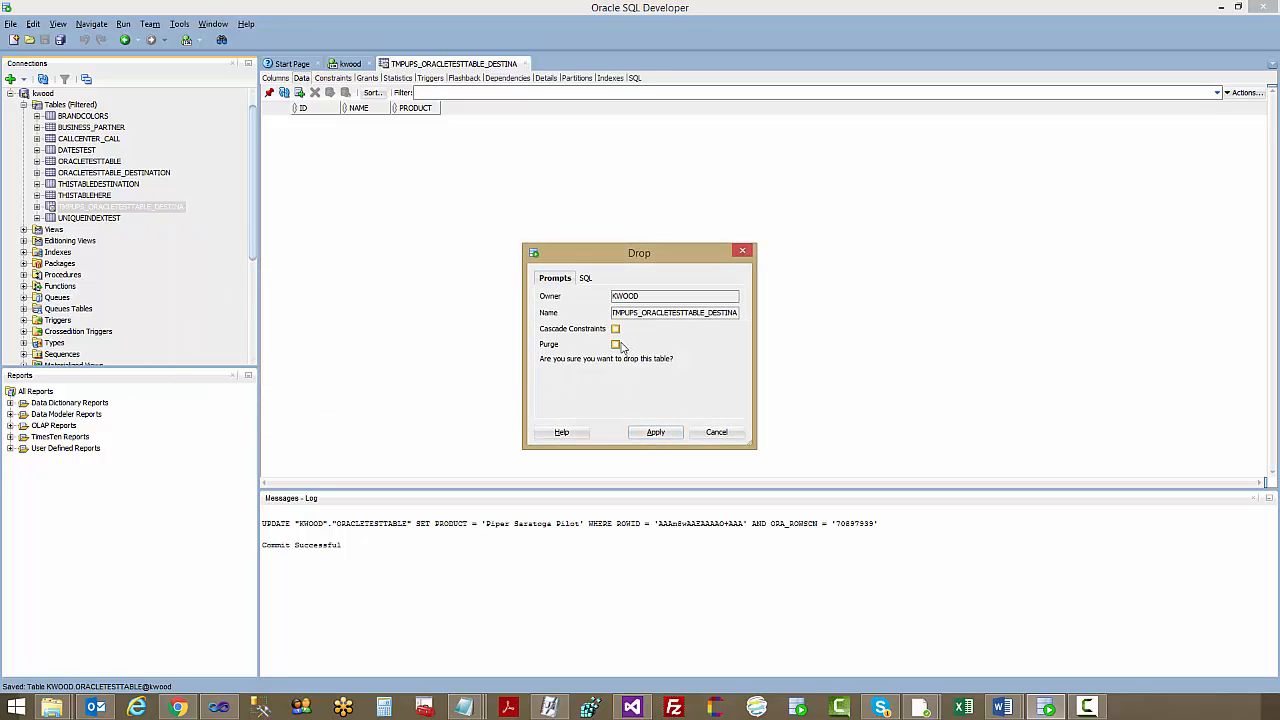
{"action": "left_click", "coordinate": [660, 436]}
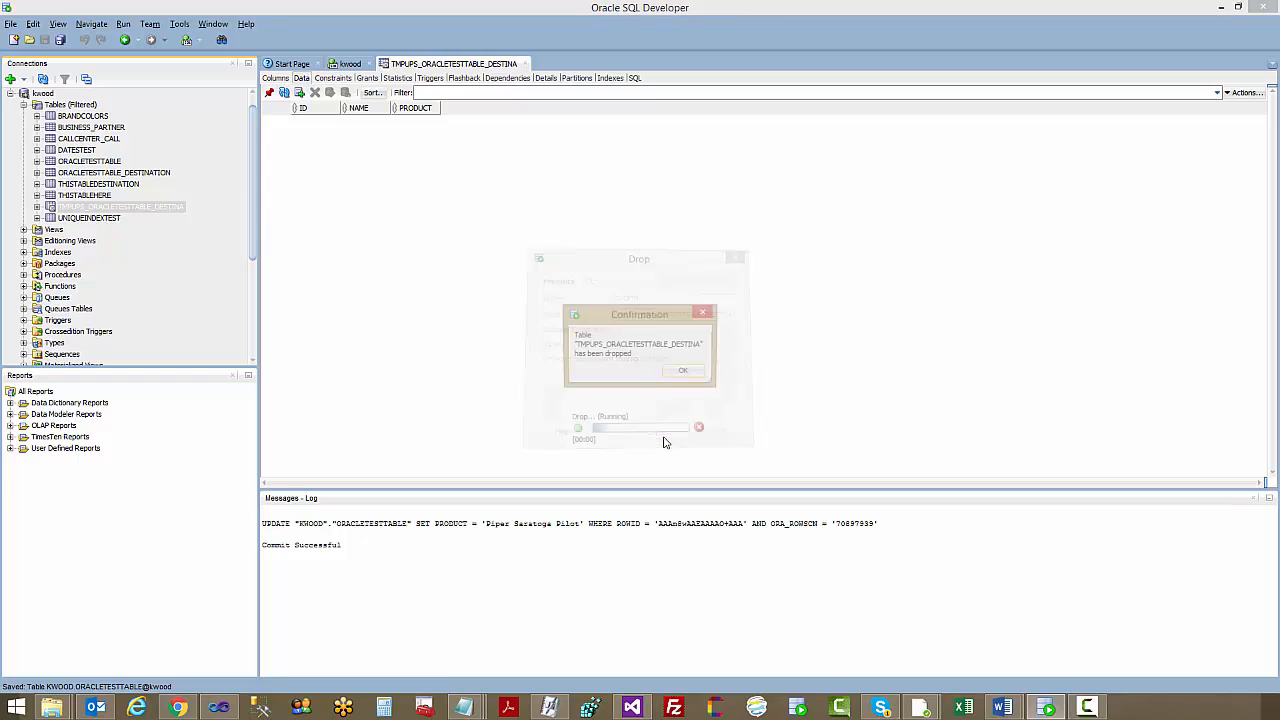
{"action": "left_click", "coordinate": [685, 371]}
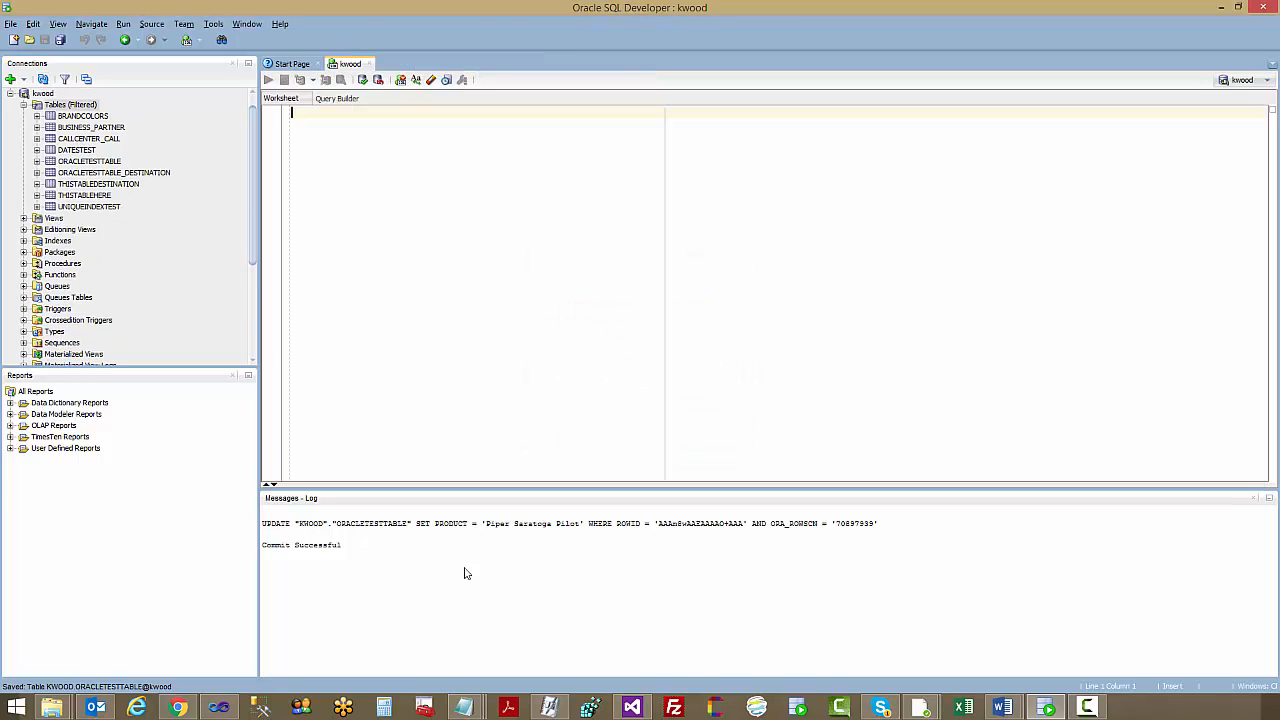
Switch back to Visual Studio, execute the data flow task again, and stop debugging once it completes
{"action": "mouse_move", "coordinate": [632, 707]}
{"action": "left_click", "coordinate": [650, 613]}
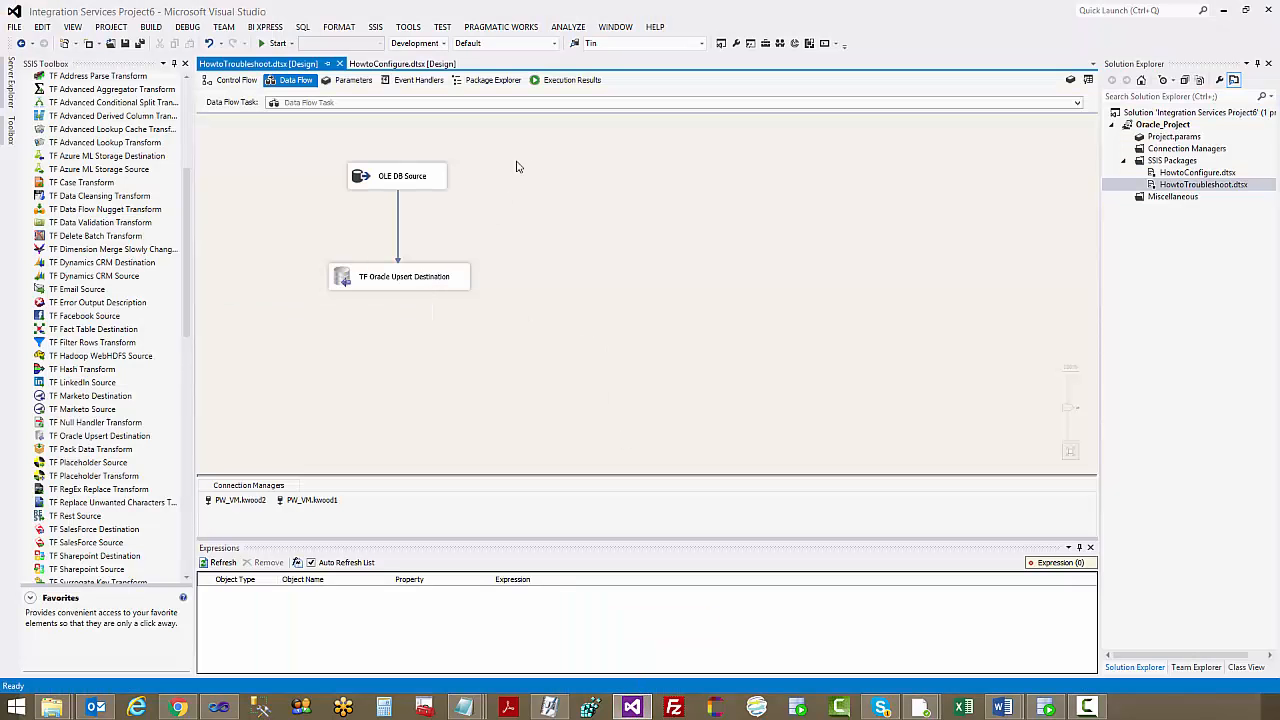
{"action": "left_click", "coordinate": [568, 80]}
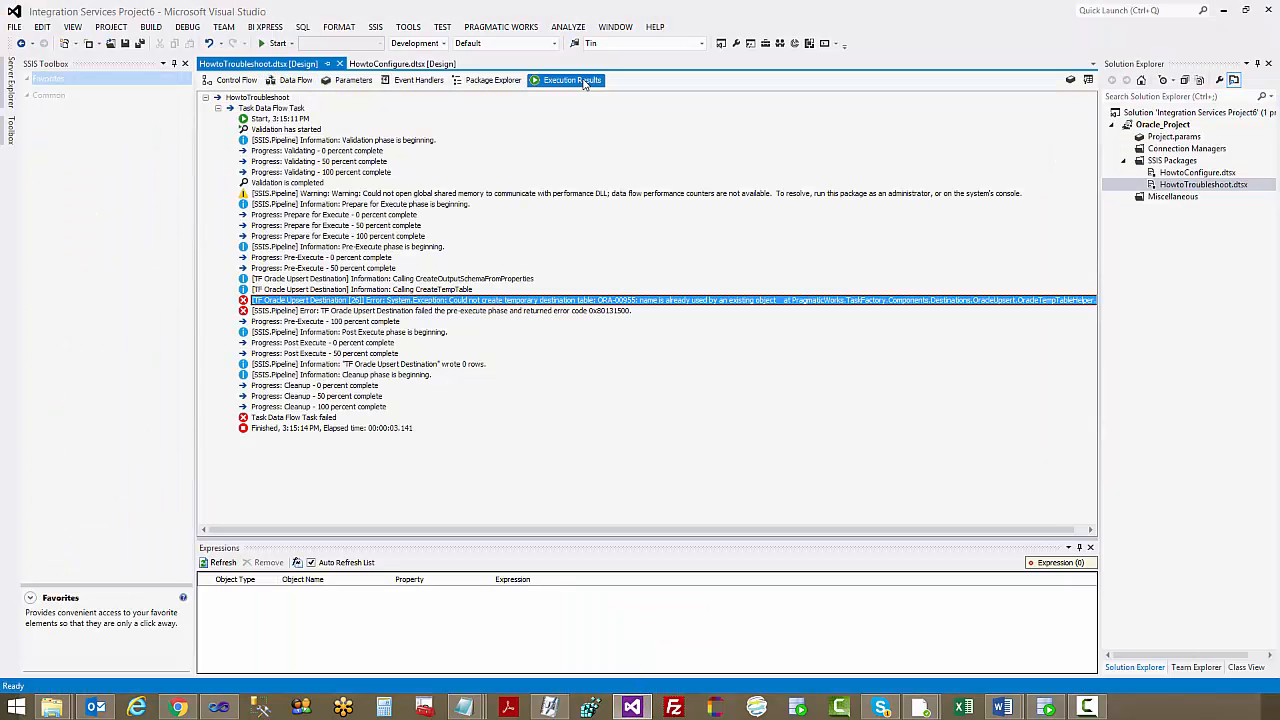
{"action": "left_click", "coordinate": [290, 80]}
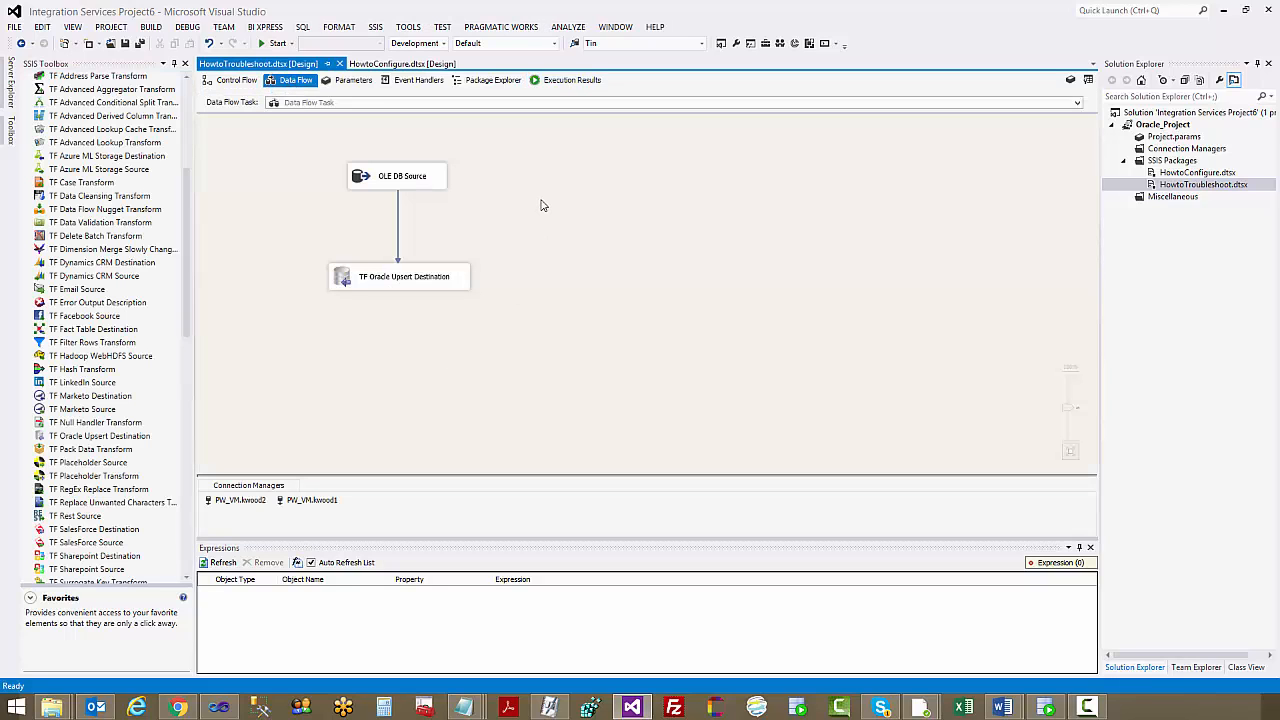
{"action": "right_click", "coordinate": [540, 205]}
{"action": "left_click", "coordinate": [591, 282]}
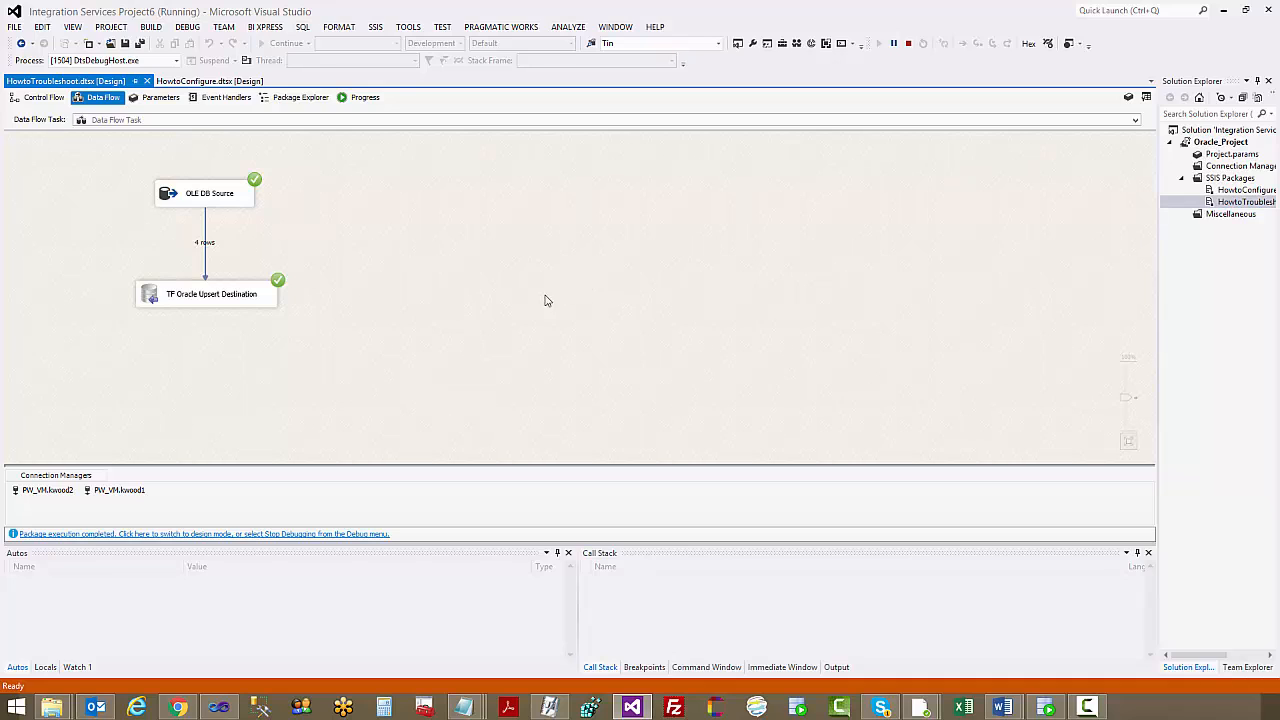
{"action": "left_click", "coordinate": [909, 44]}
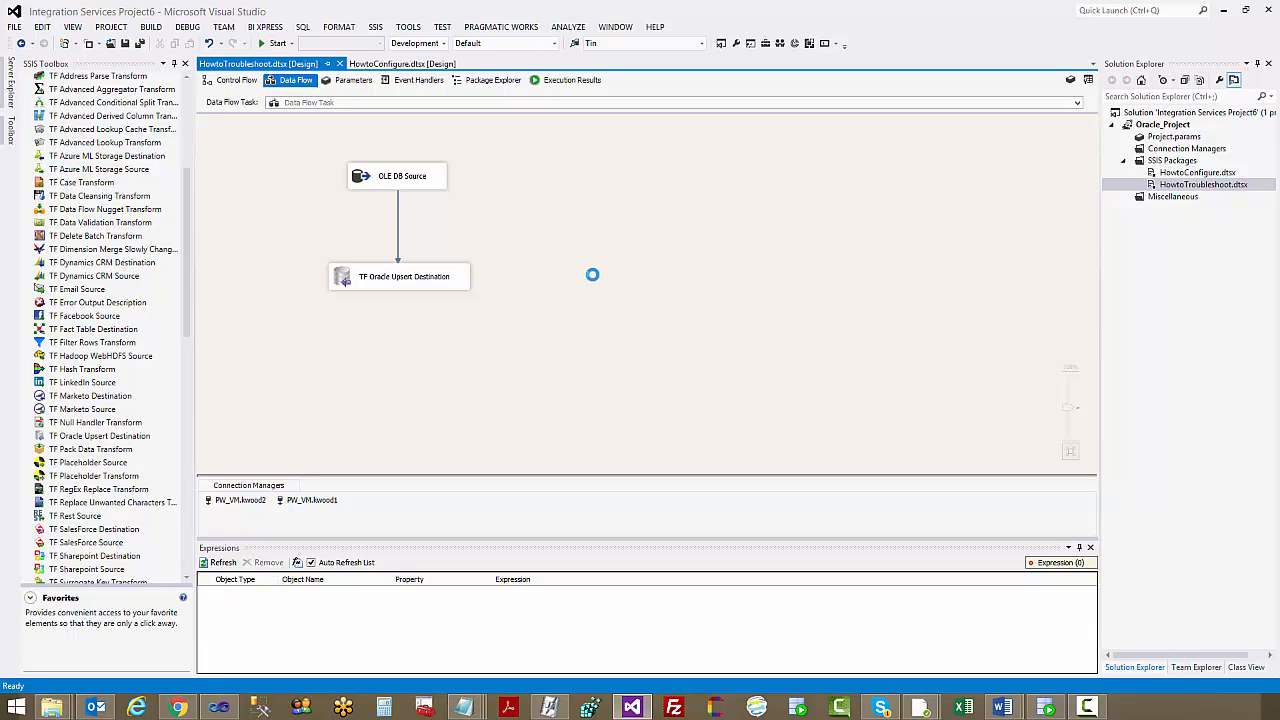
Reopen the TF Oracle Upsert Destination's settings, review its connection manager and column mappings, and accept them without changes
{"action": "left_click", "coordinate": [455, 280]}
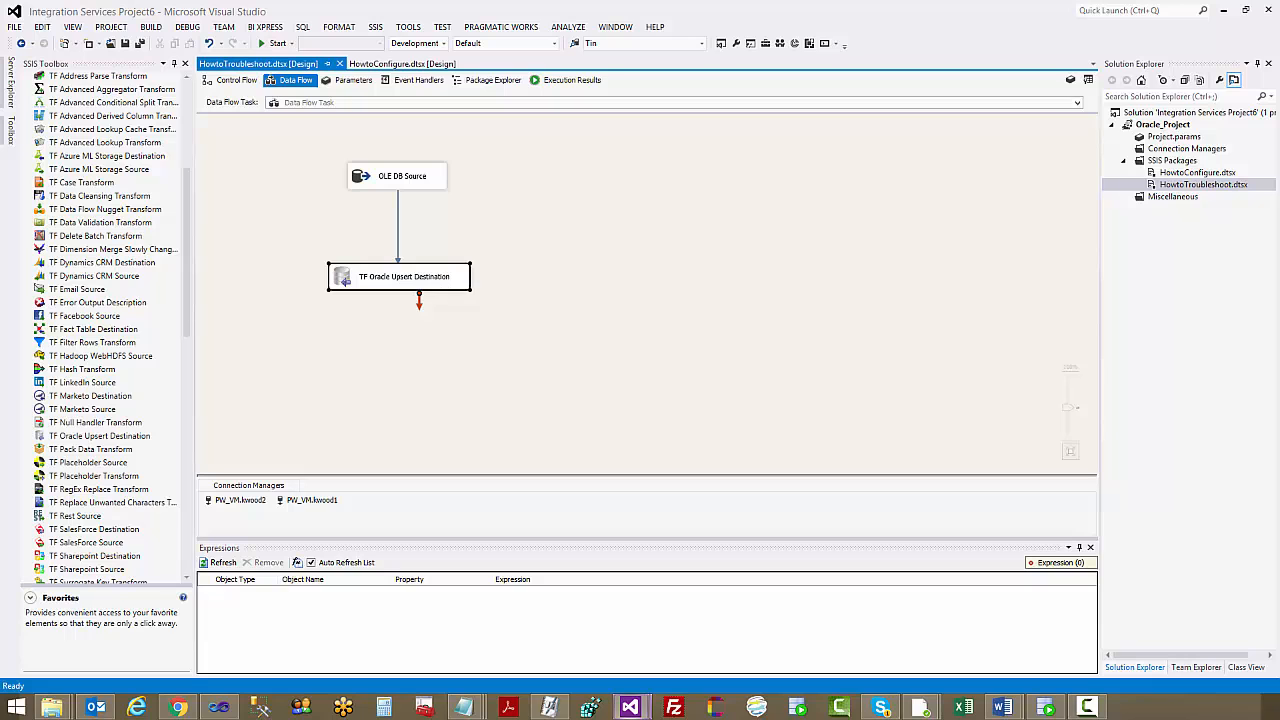
{"action": "left_click_drag", "start_coordinate": [705, 81], "coordinate": [733, 107]}
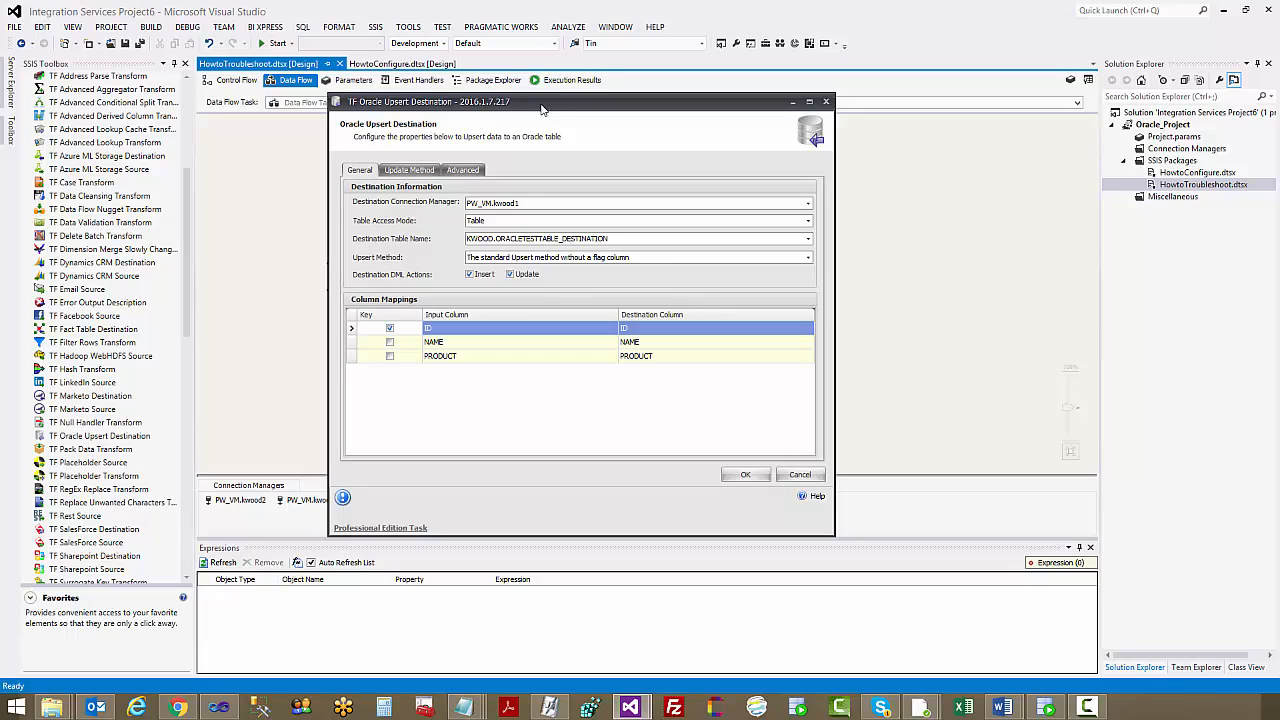
{"action": "left_click_drag", "start_coordinate": [543, 109], "coordinate": [575, 127]}
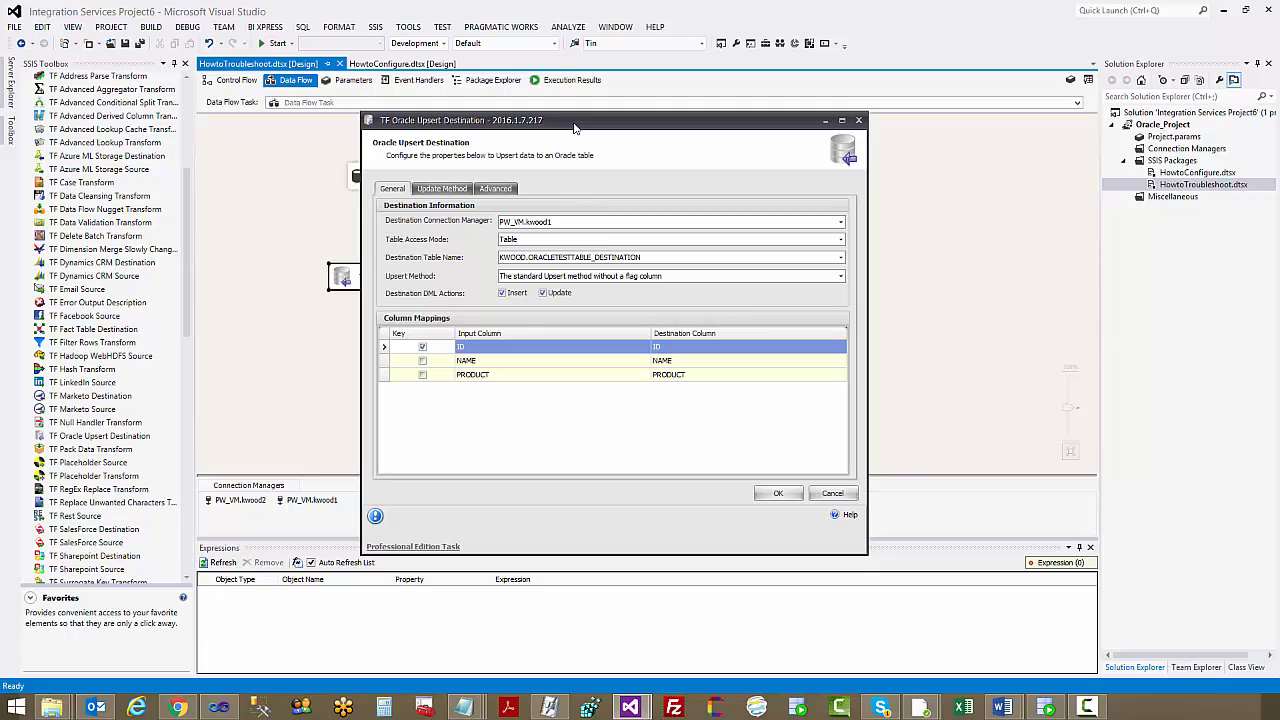
{"action": "left_click_drag", "start_coordinate": [575, 127], "coordinate": [602, 97]}
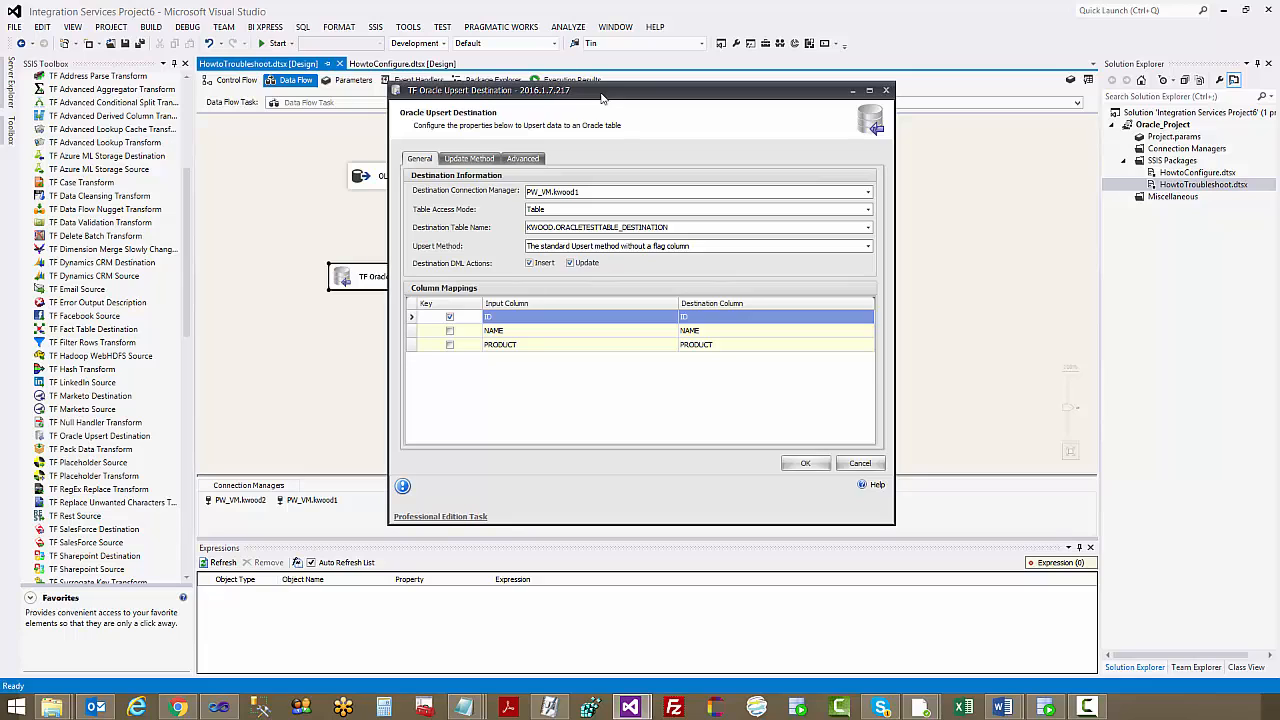
{"action": "left_click_drag", "start_coordinate": [602, 97], "coordinate": [598, 105]}
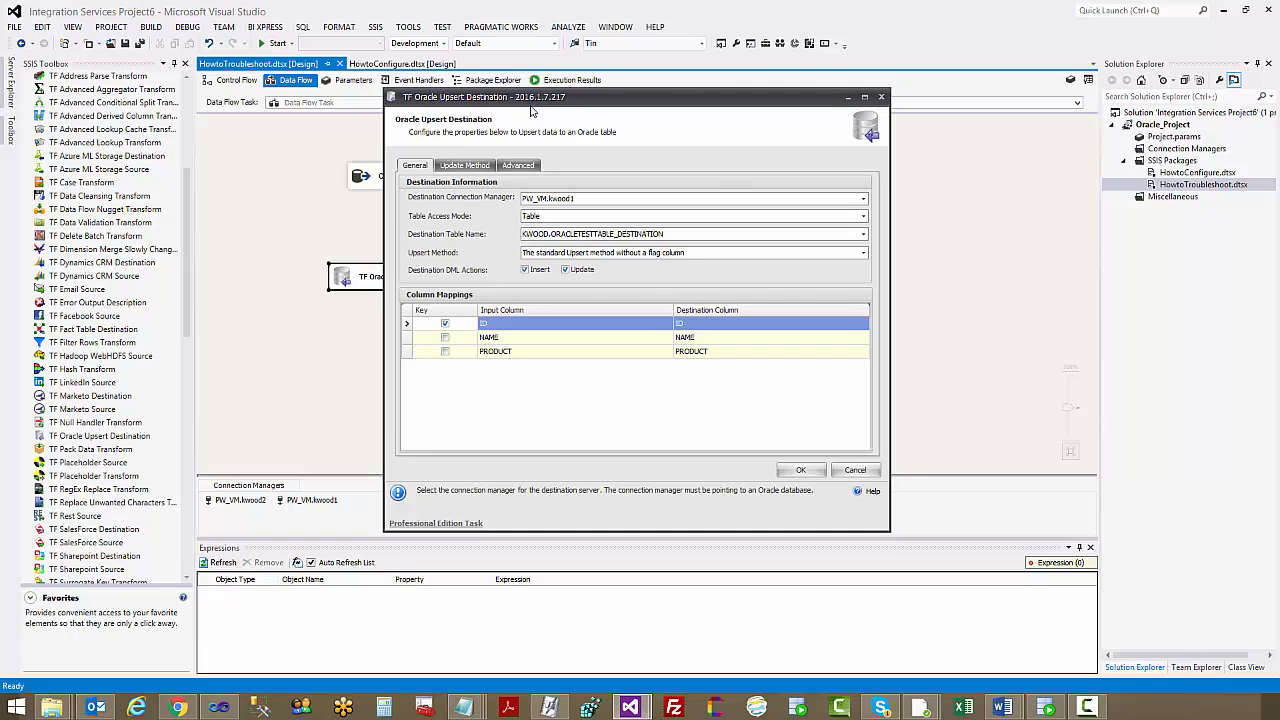
{"action": "left_click_drag", "start_coordinate": [528, 104], "coordinate": [535, 97]}
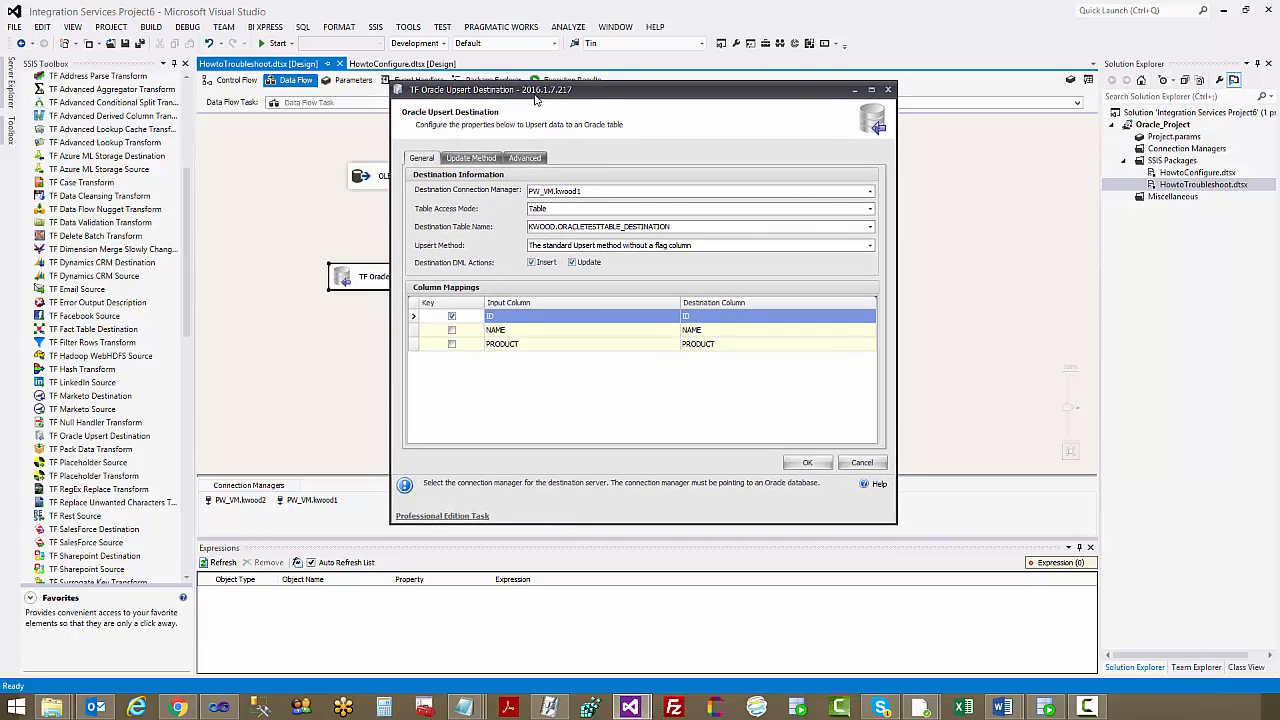
{"action": "left_click", "coordinate": [585, 191]}
{"action": "left_click", "coordinate": [585, 196]}
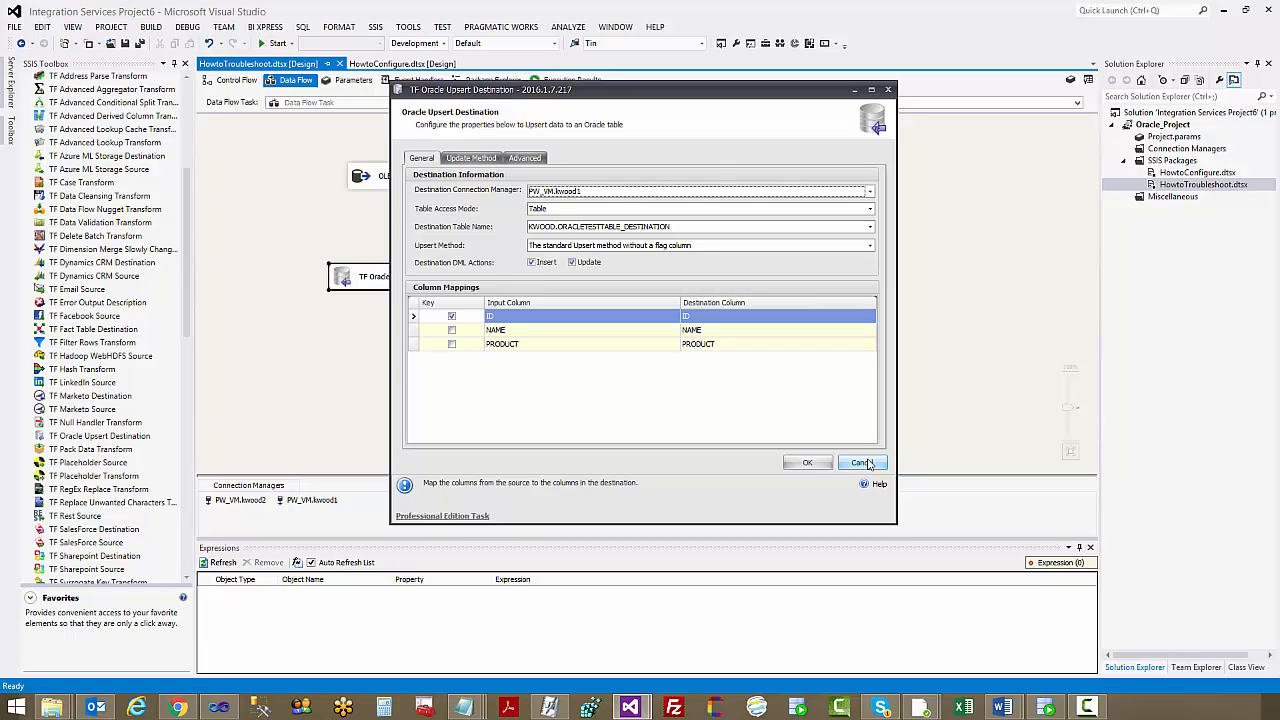
{"action": "left_click", "coordinate": [808, 463]}
{"action": "left_click", "coordinate": [465, 426]}
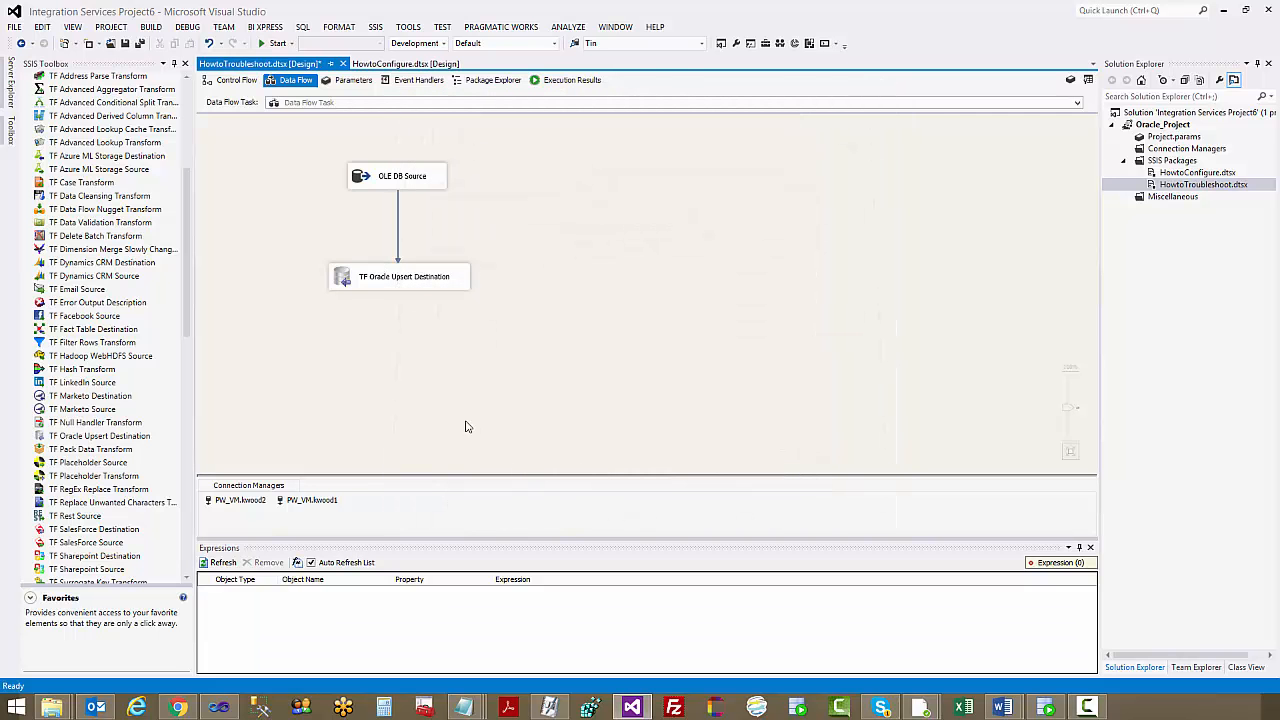